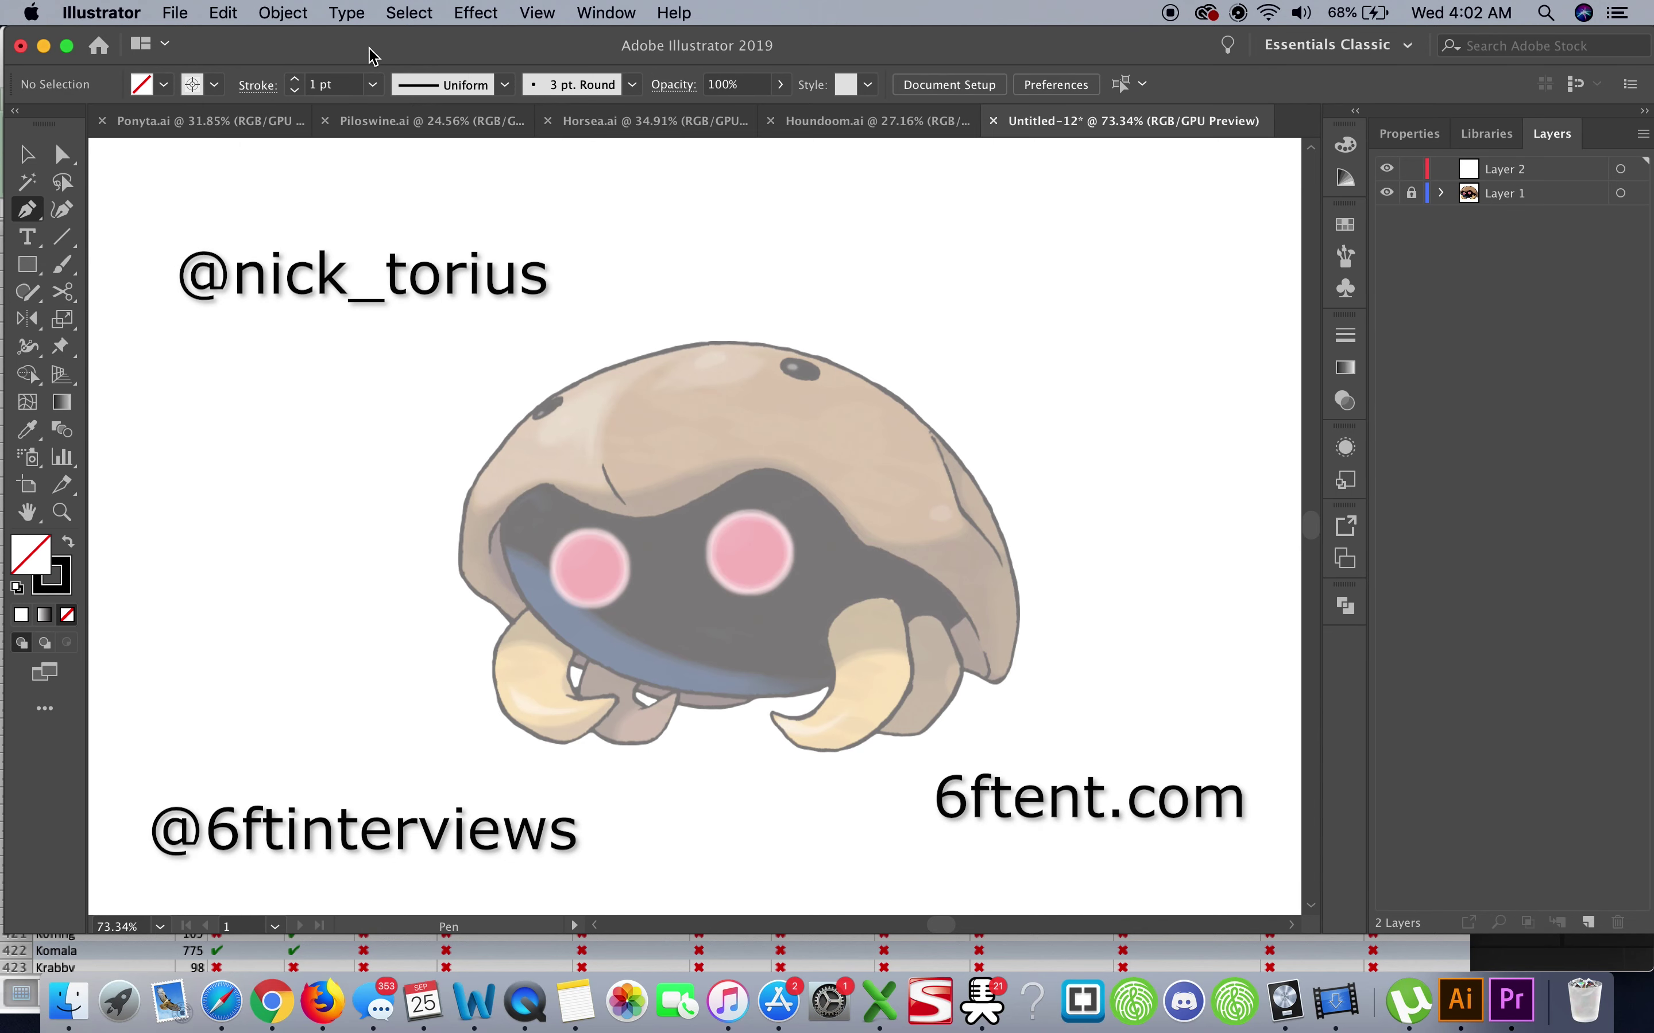
# On Layer 2, trace the left eye with an outer circle and an inner circle on a new layer
pyautogui.click(1528, 172)
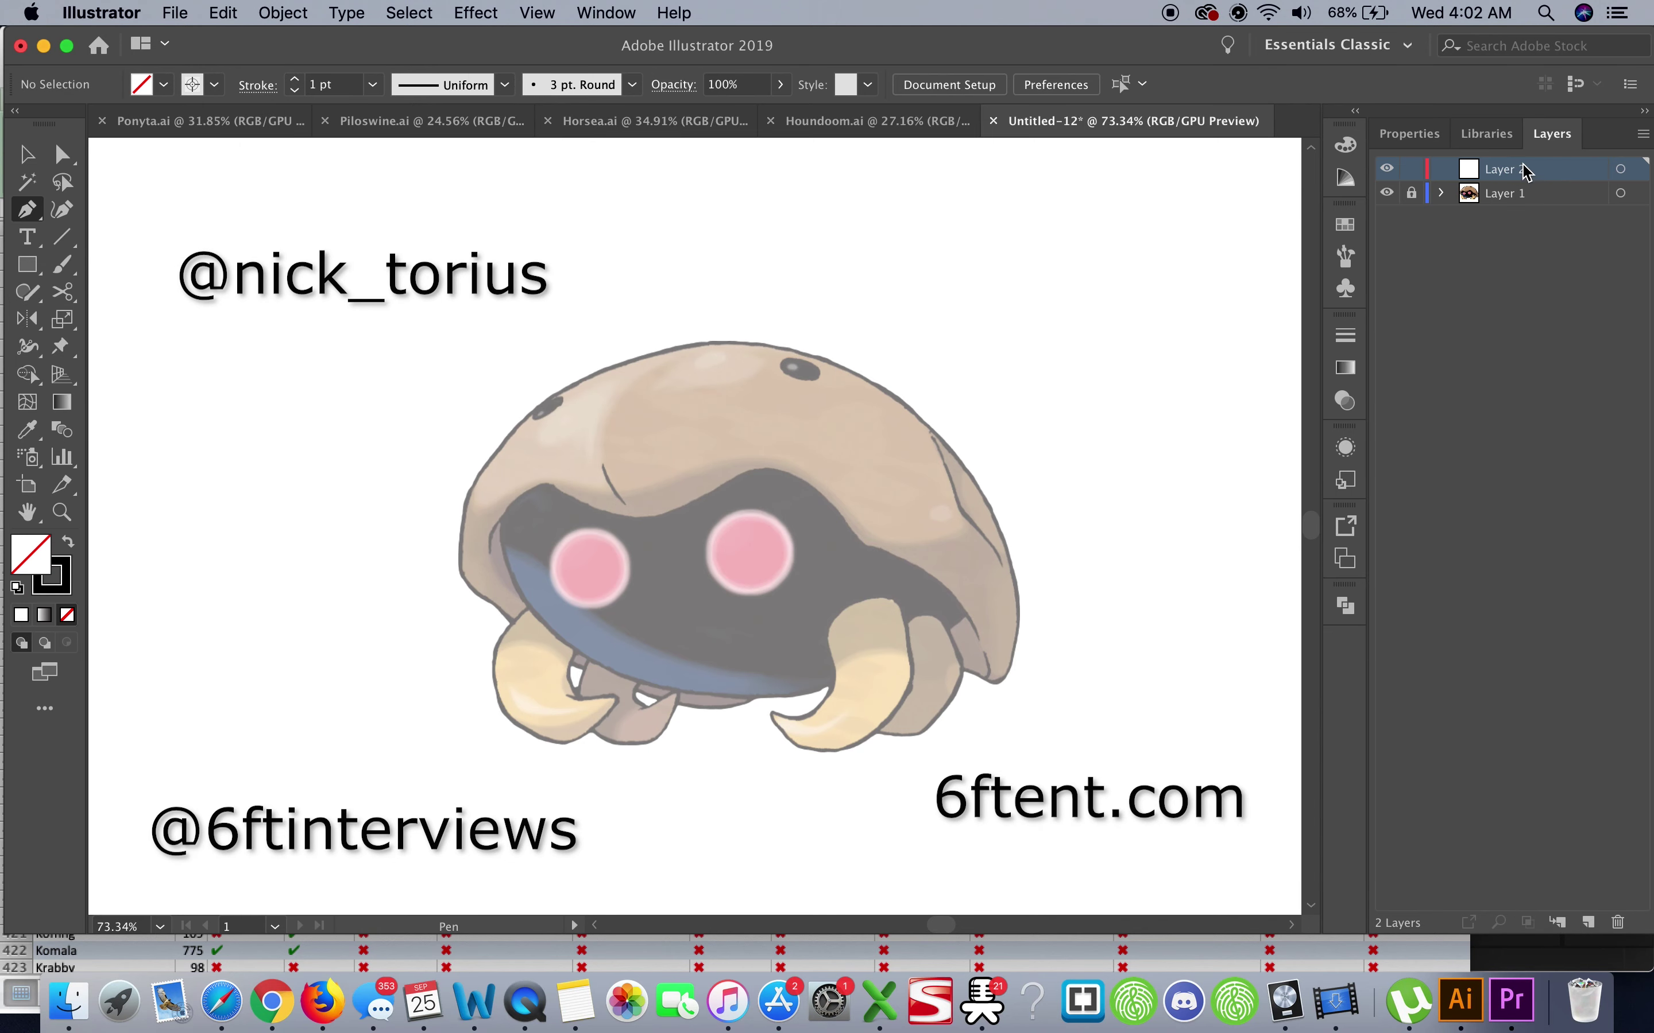
pyautogui.moveTo(32, 274); pyautogui.dragTo(102, 402)
pyautogui.scroll(3, 583, 618)
pyautogui.scroll(2, 583, 618)
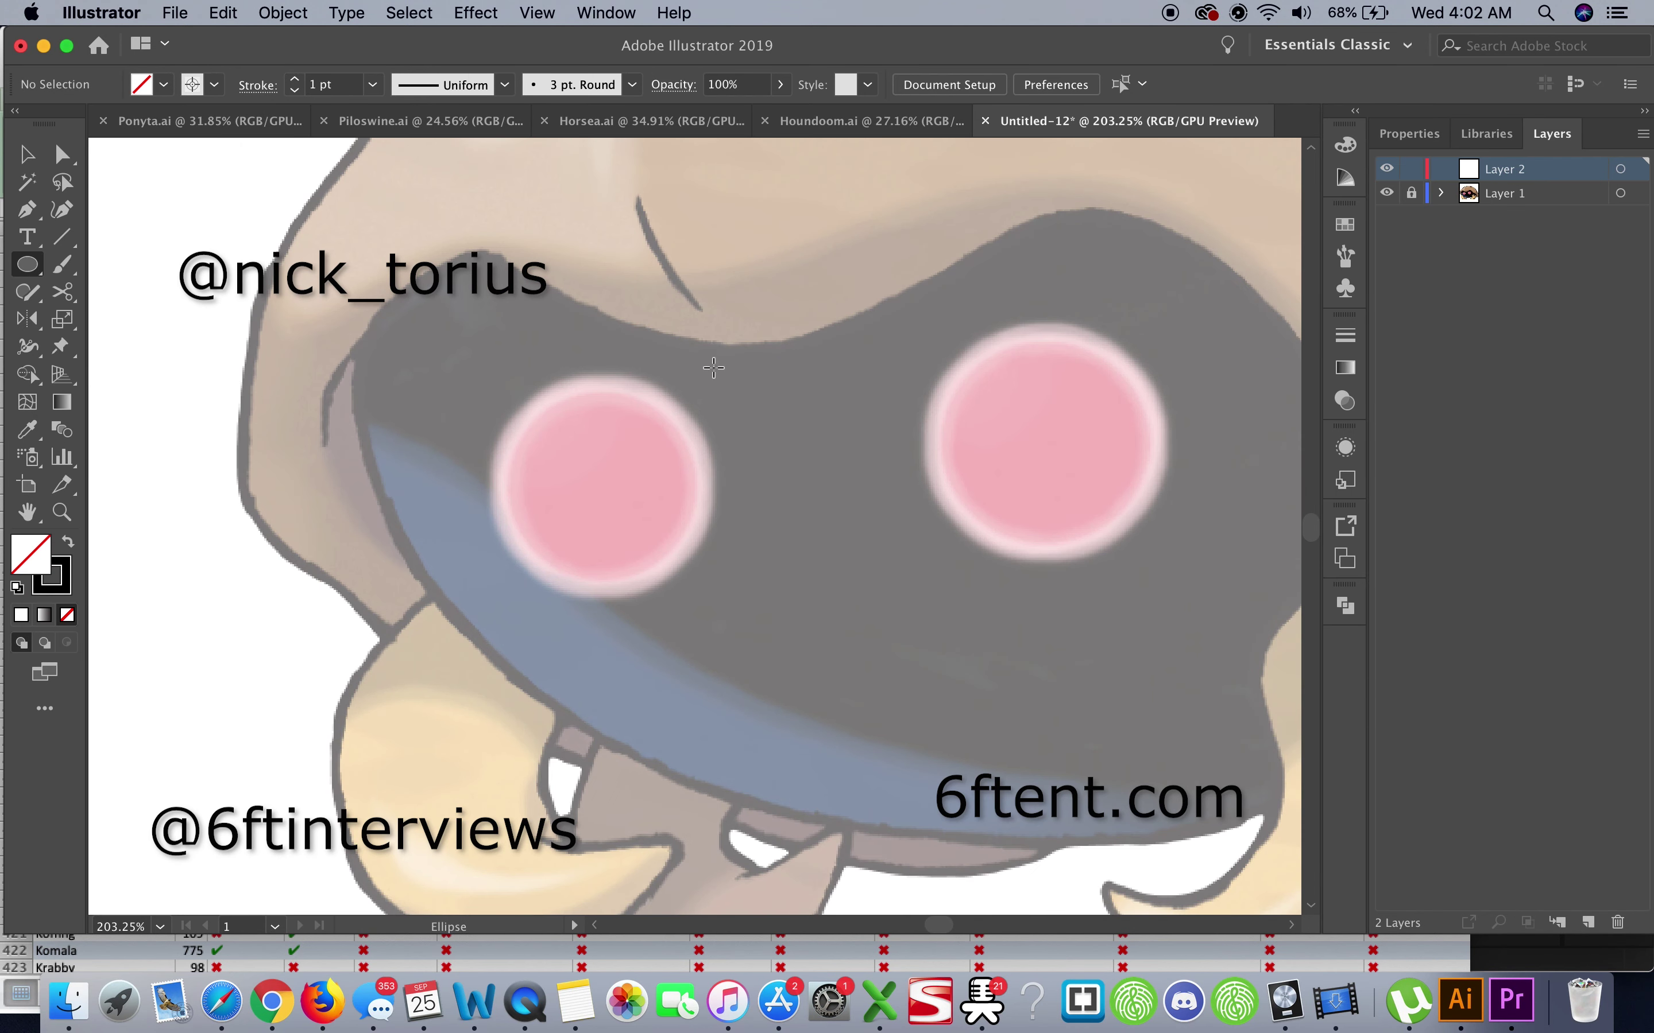
pyautogui.moveTo(715, 369); pyautogui.dragTo(488, 592)
pyautogui.click(1587, 922)
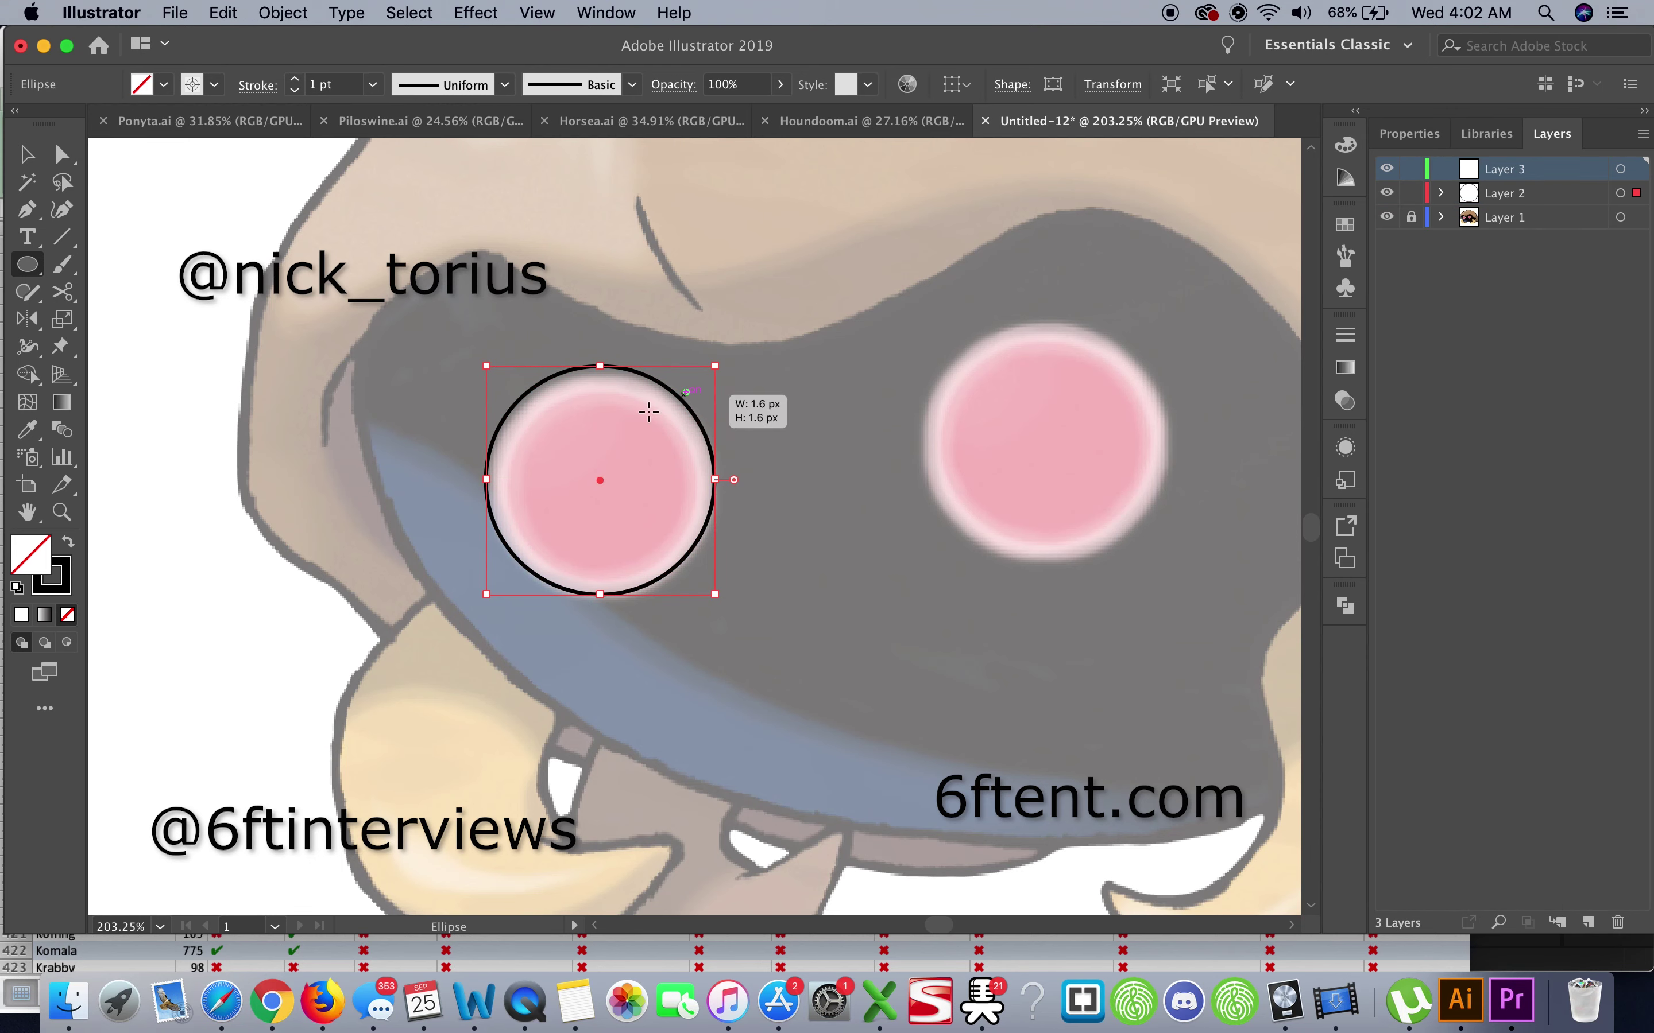
pyautogui.moveTo(689, 390); pyautogui.dragTo(506, 573)
# Trace the right eye with an outer circle and an inner circle
pyautogui.moveTo(1177, 320)
pyautogui.mouseDown()
pyautogui.moveTo(923, 547)
pyautogui.moveTo(922, 566)
pyautogui.mouseUp()
pyautogui.moveTo(1160, 331); pyautogui.dragTo(936, 543)
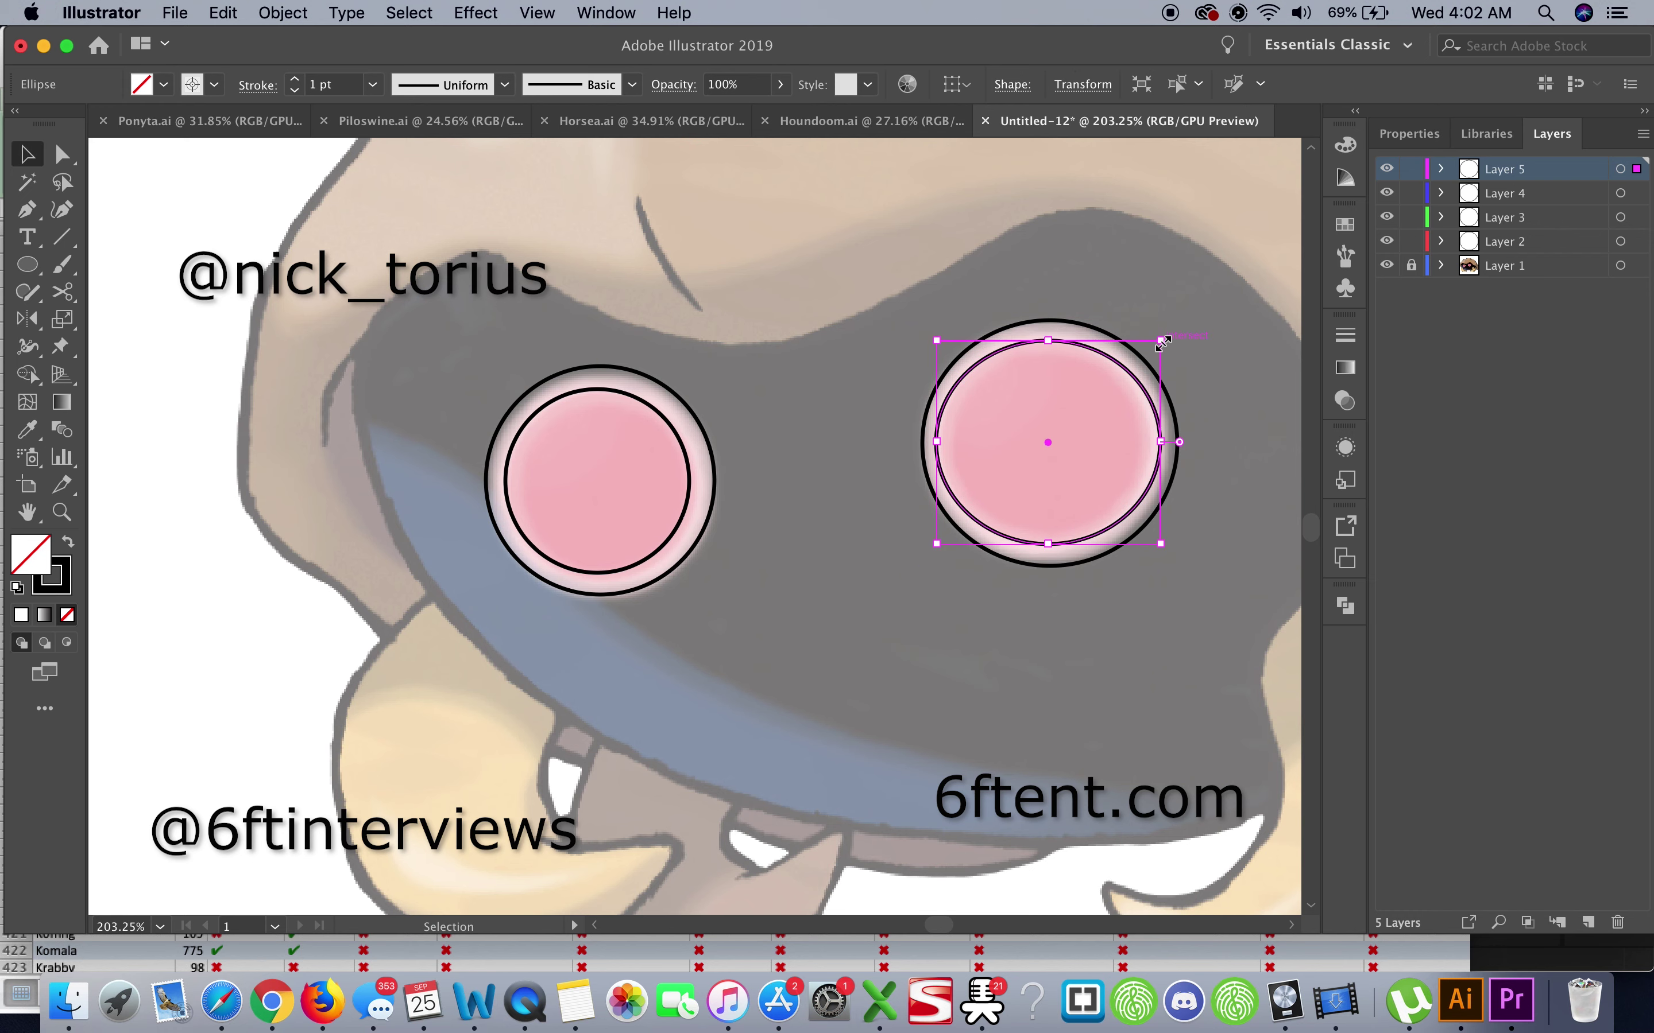
pyautogui.scroll(-3, 820, 423)
# Pen-trace the right claw's outline, then its curved dividing line on a new layer
pyautogui.click(29, 208)
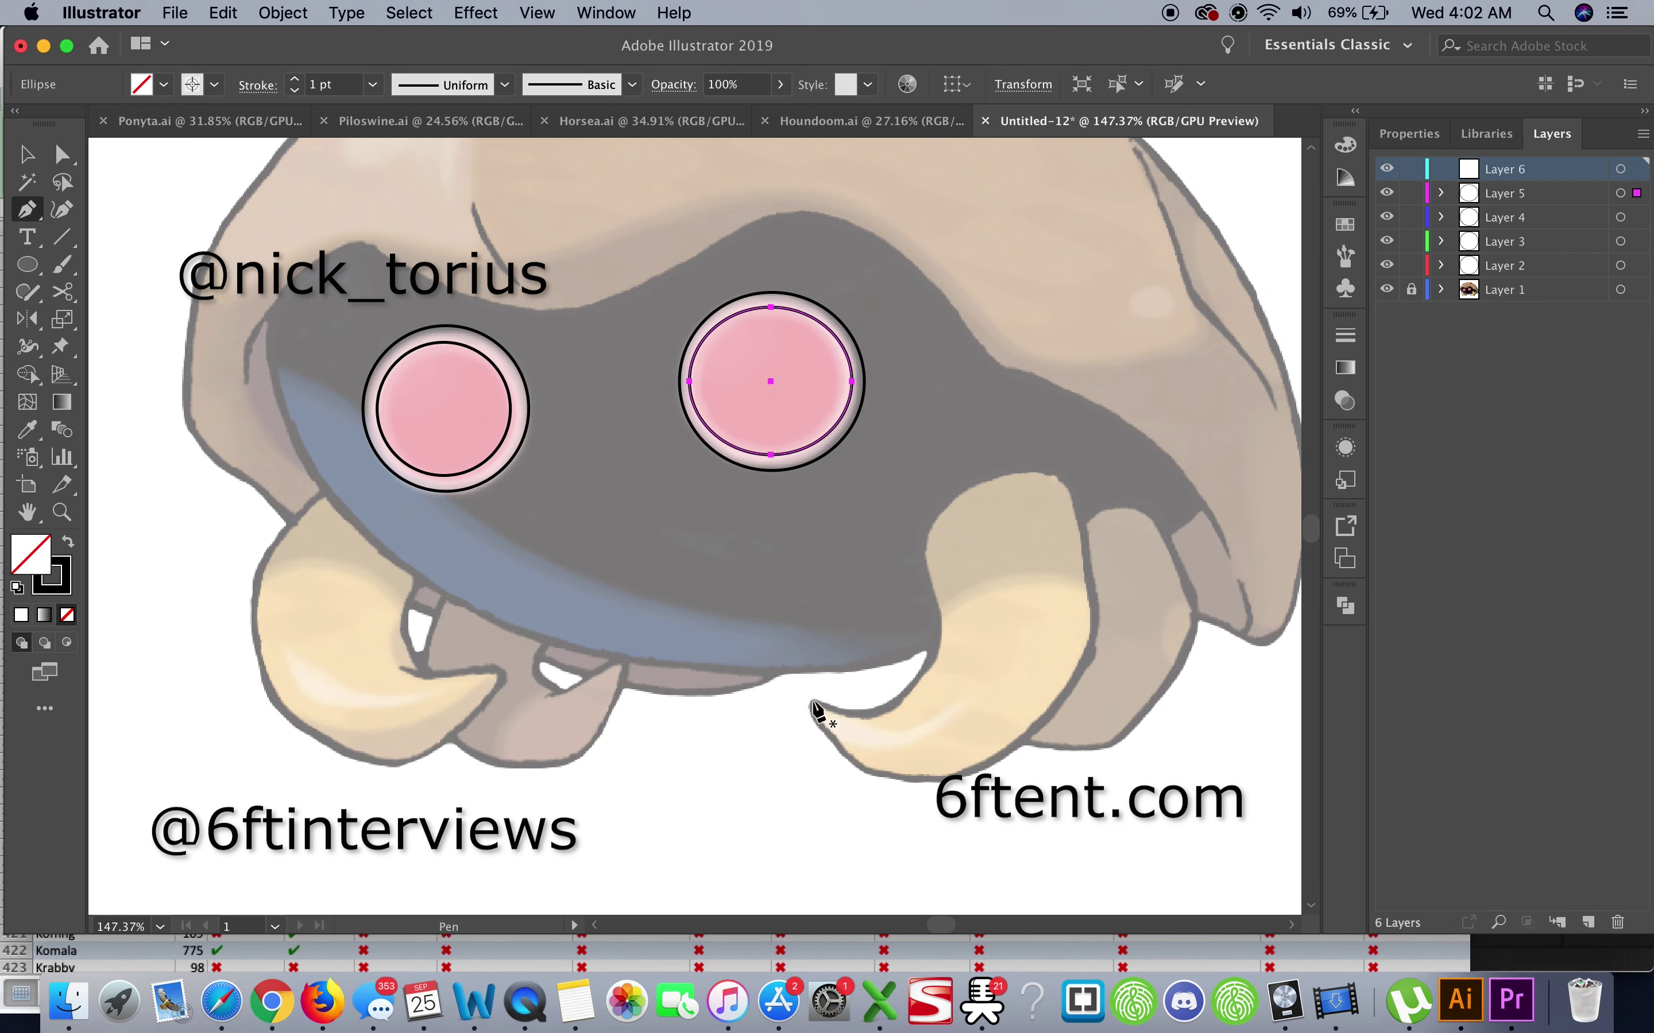
pyautogui.moveTo(896, 705); pyautogui.dragTo(905, 702)
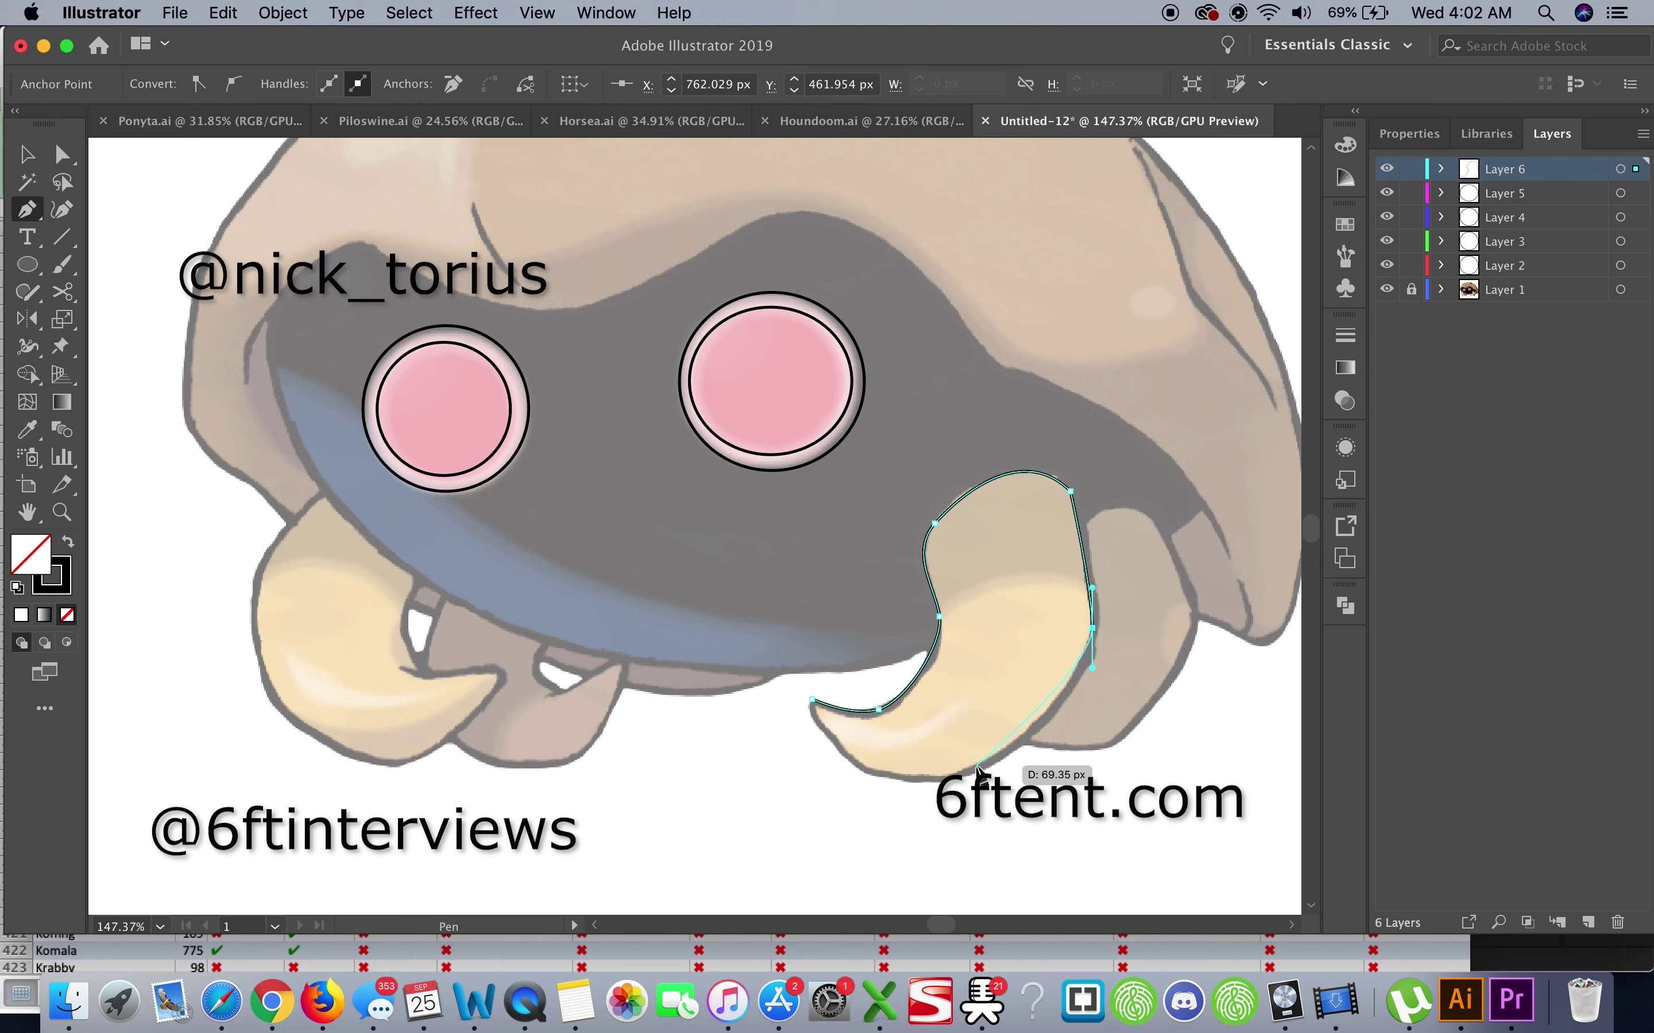
pyautogui.moveTo(814, 709)
pyautogui.mouseDown()
pyautogui.moveTo(810, 675)
pyautogui.moveTo(819, 752)
pyautogui.mouseUp()
pyautogui.click(1589, 923)
pyautogui.scroll(3, 1021, 588)
pyautogui.click(1120, 589)
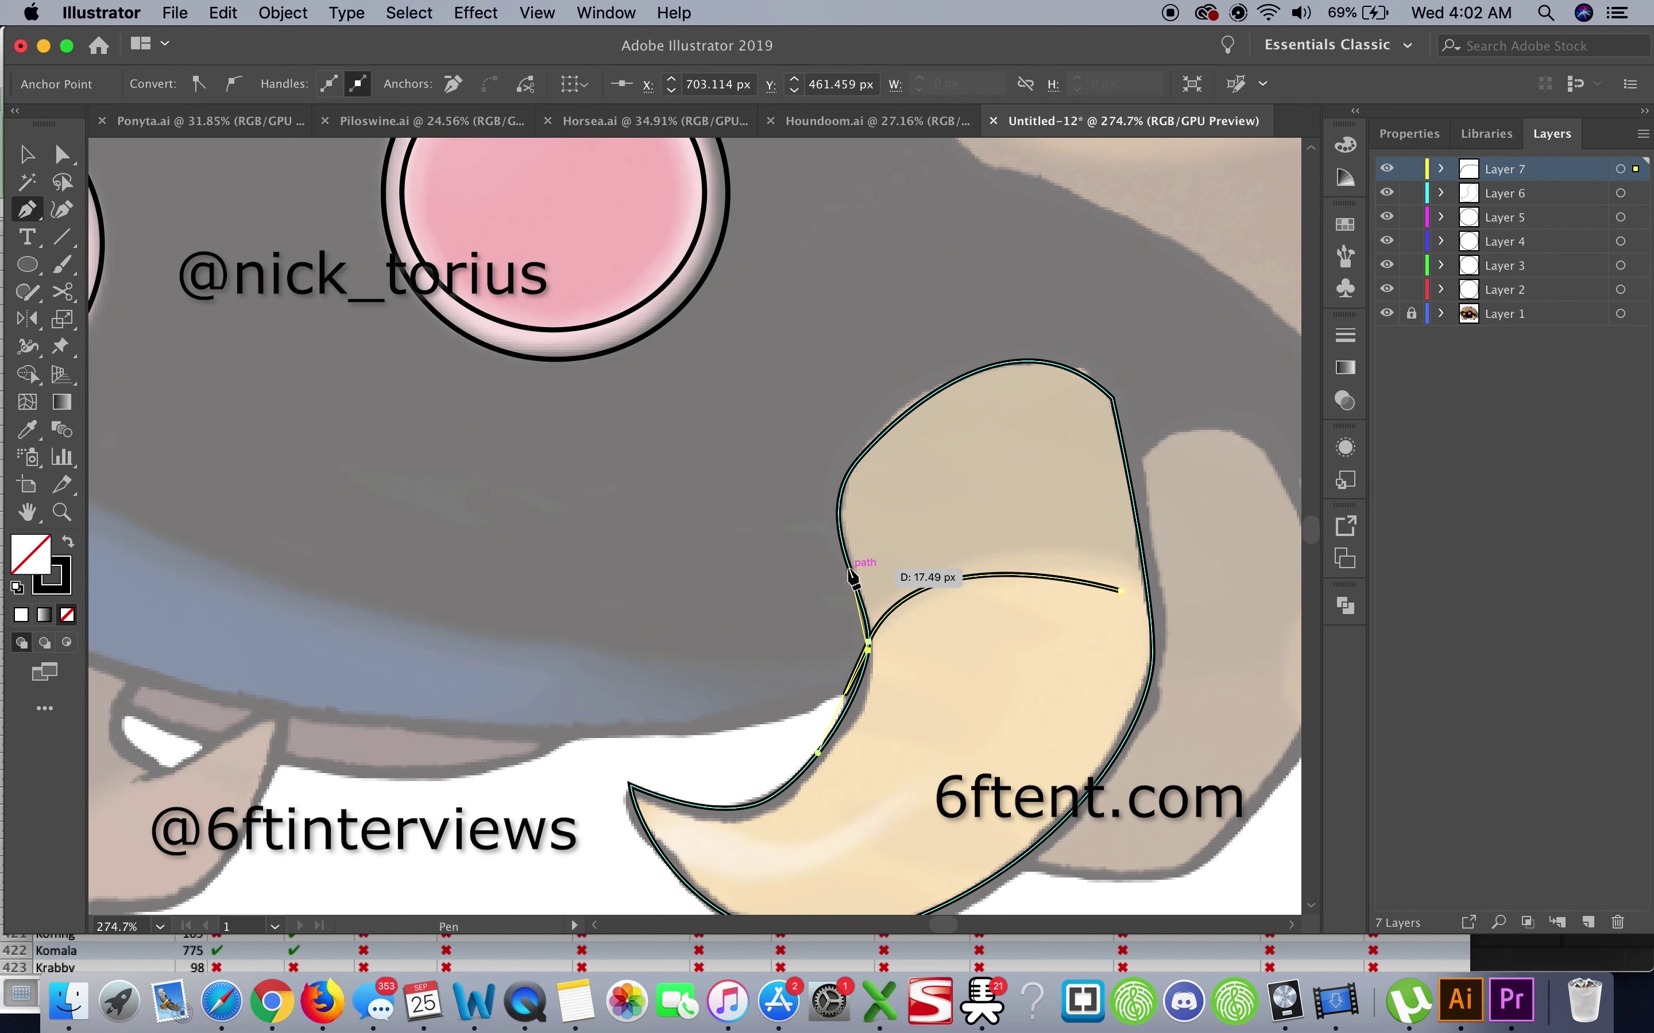
pyautogui.moveTo(849, 568); pyautogui.dragTo(831, 523)
pyautogui.click(872, 445)
pyautogui.click(906, 412)
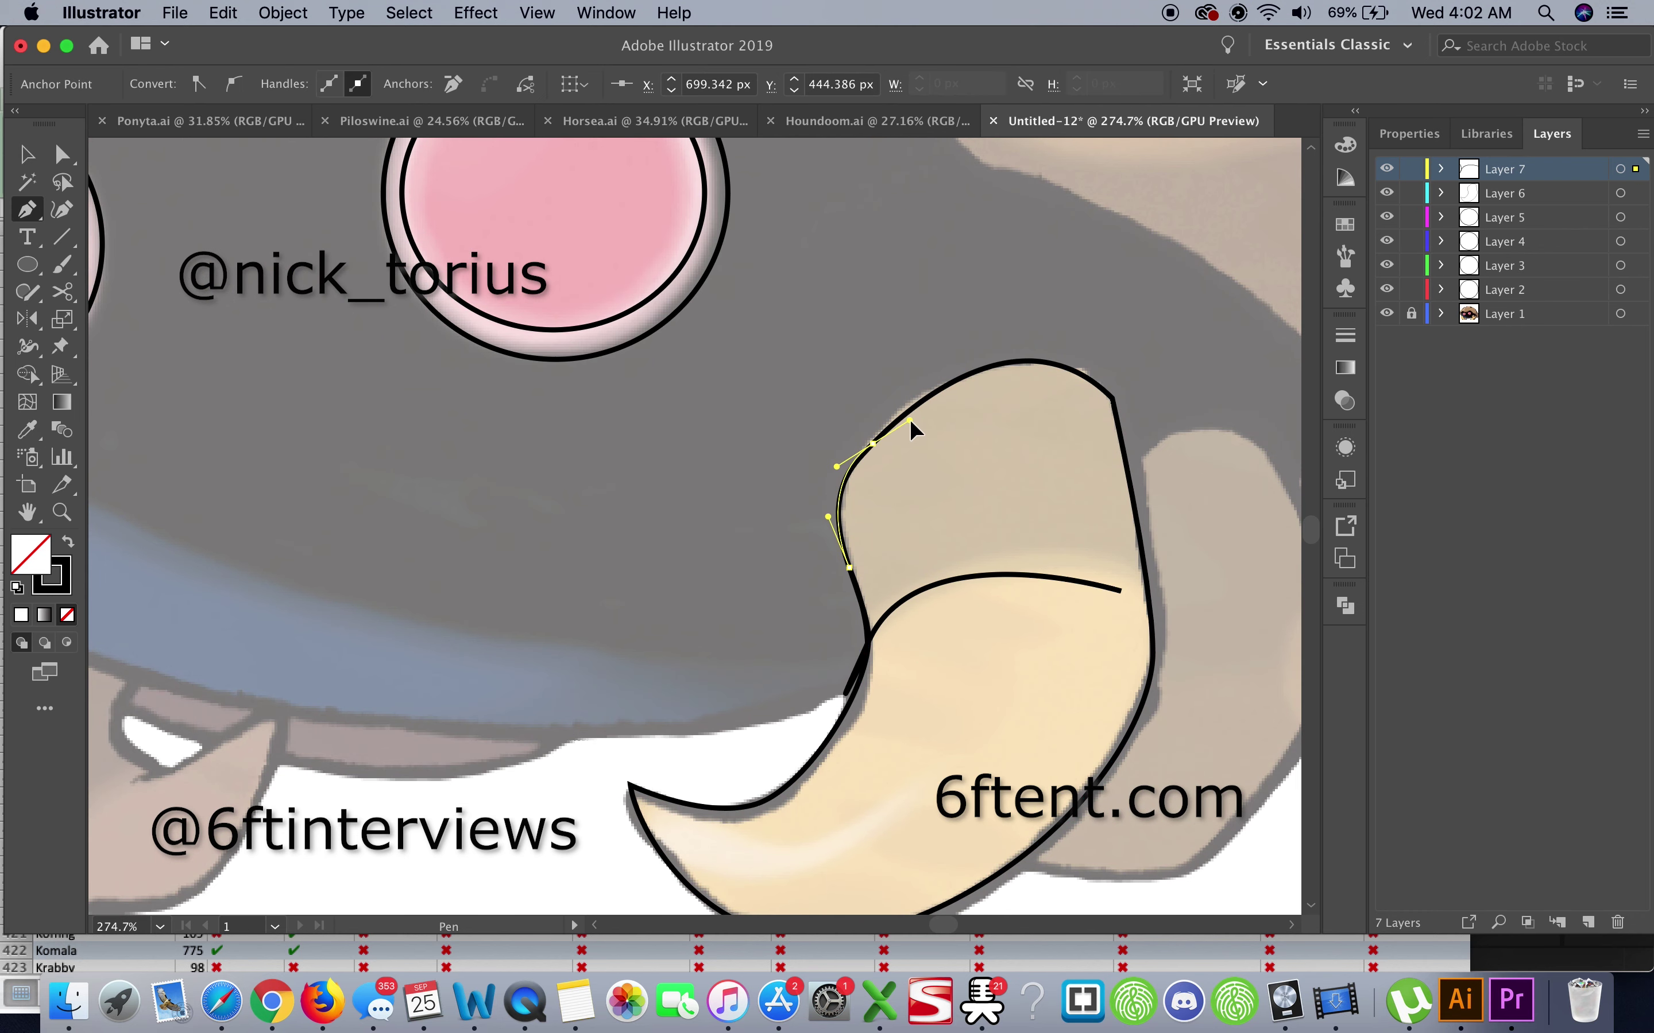
pyautogui.moveTo(1045, 362)
pyautogui.mouseDown()
pyautogui.moveTo(1098, 370)
pyautogui.moveTo(1135, 430)
pyautogui.mouseUp()
pyautogui.moveTo(1149, 602); pyautogui.dragTo(1124, 607)
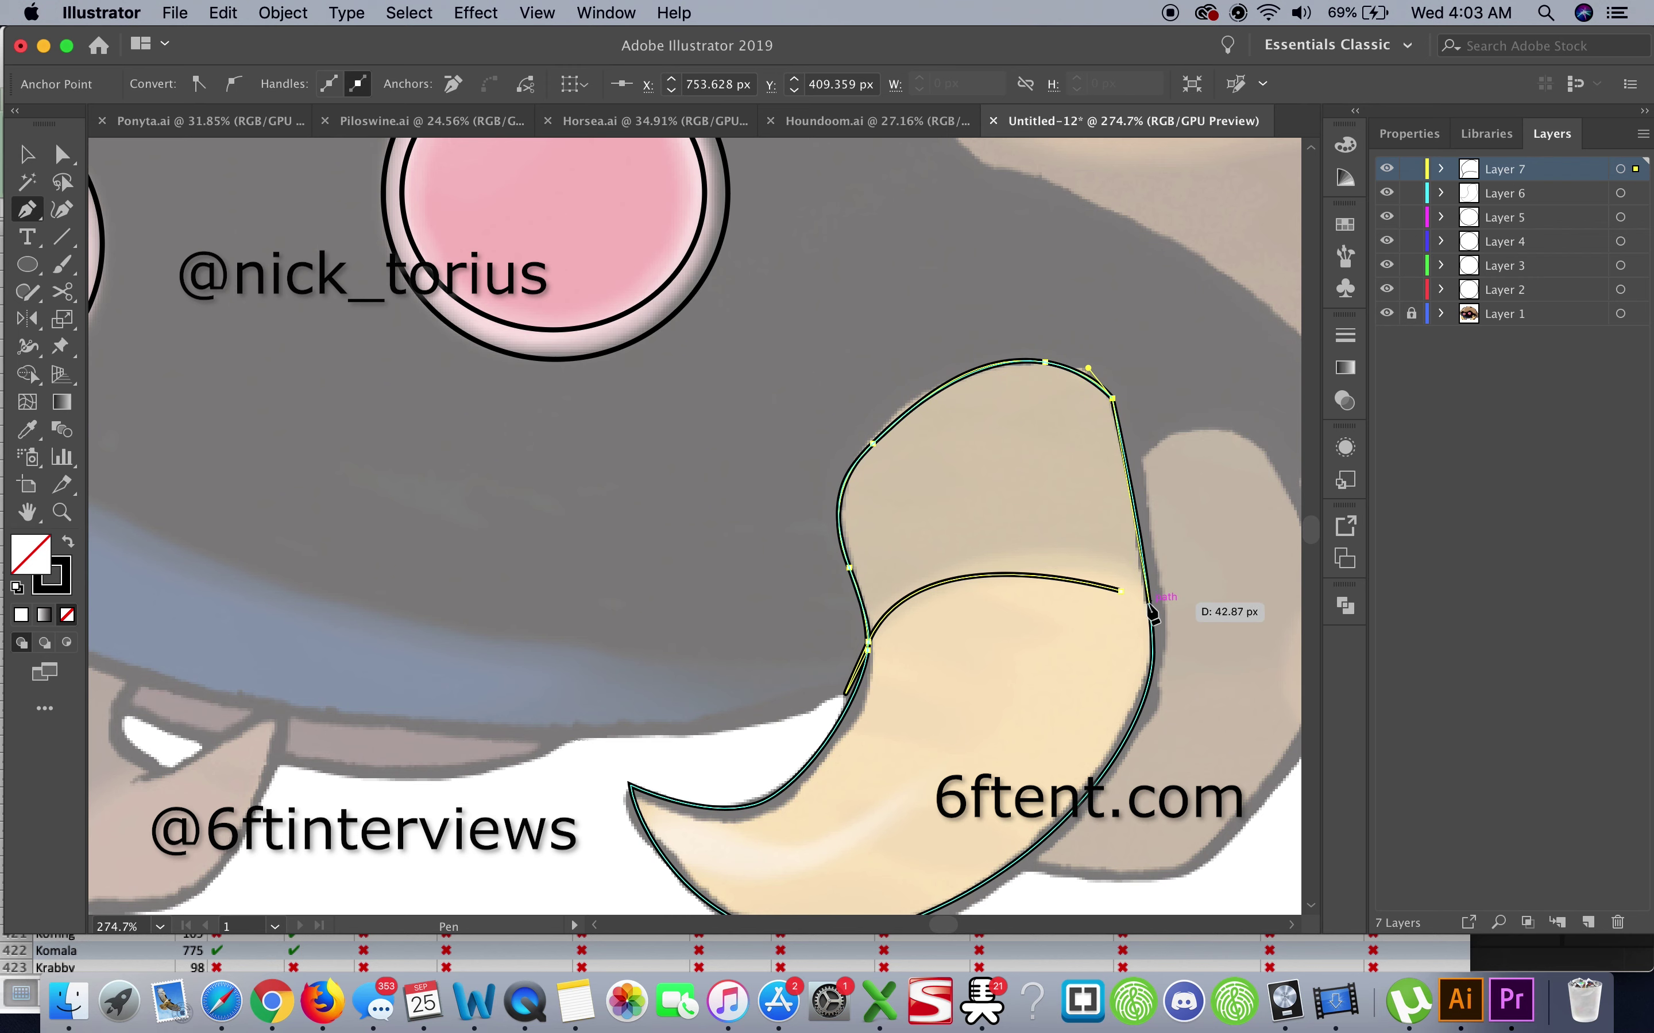
pyautogui.scroll(-5, 1112, 605)
# On Layer 1, outline the leg behind the right claw
pyautogui.click(1572, 316)
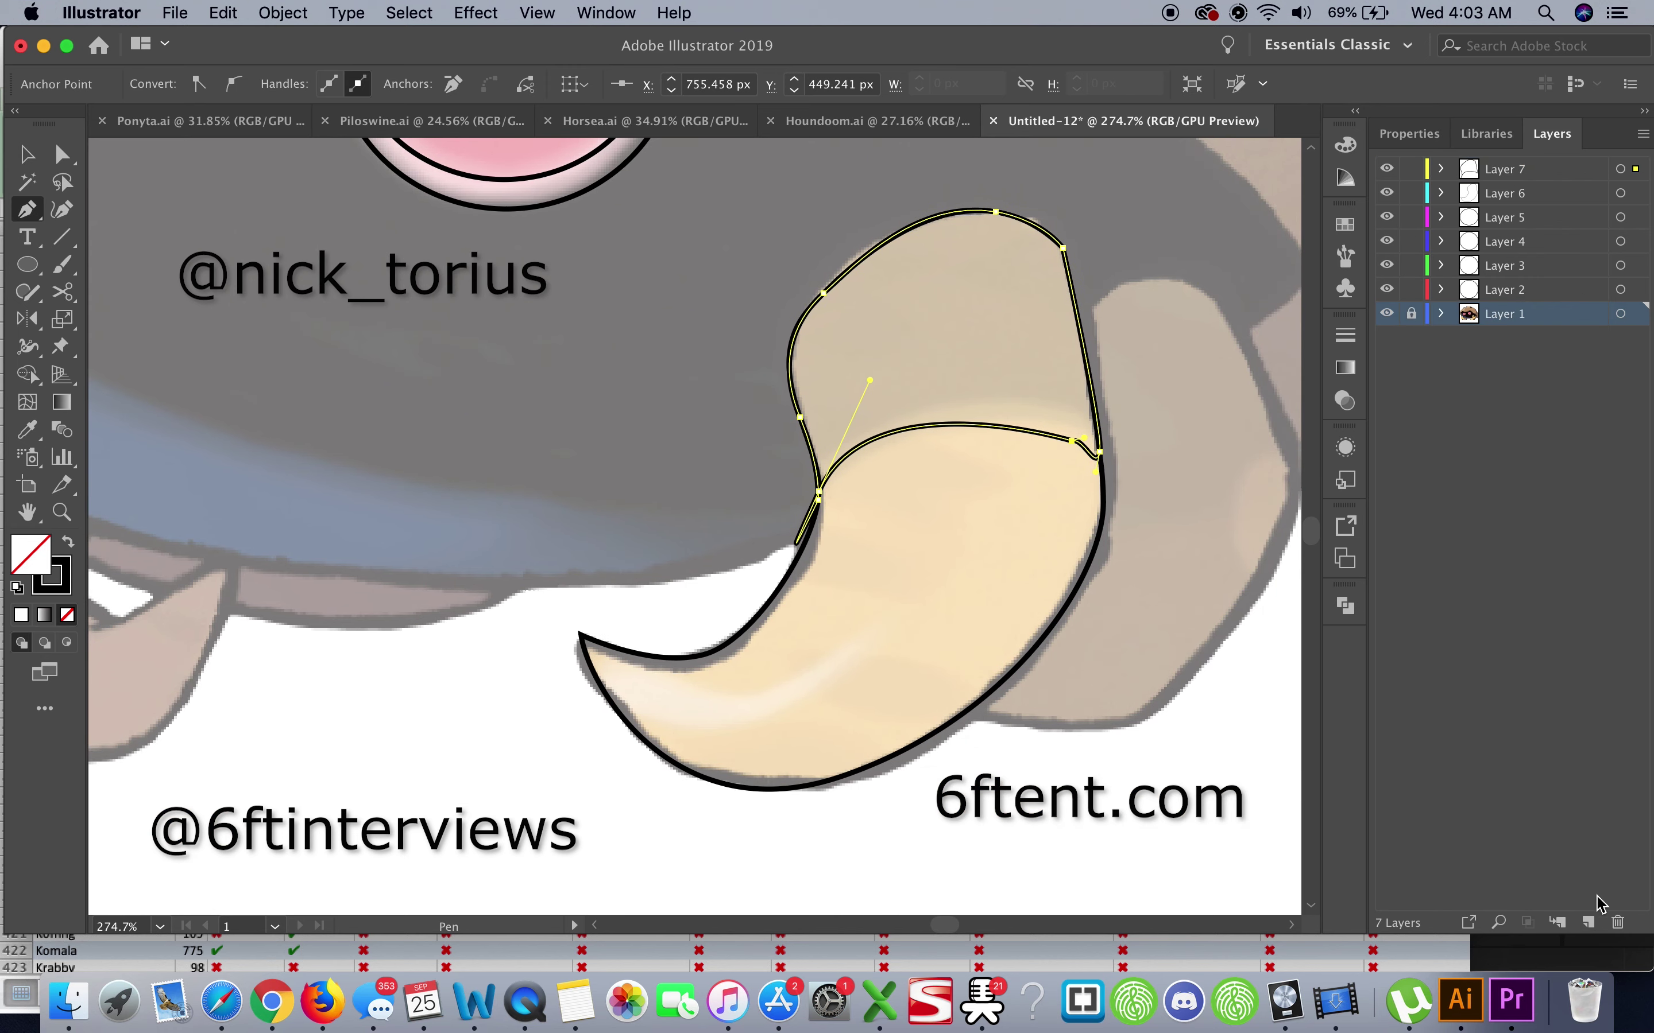
pyautogui.moveTo(966, 713); pyautogui.dragTo(1181, 690)
pyautogui.hscroll(3, 1181, 690)
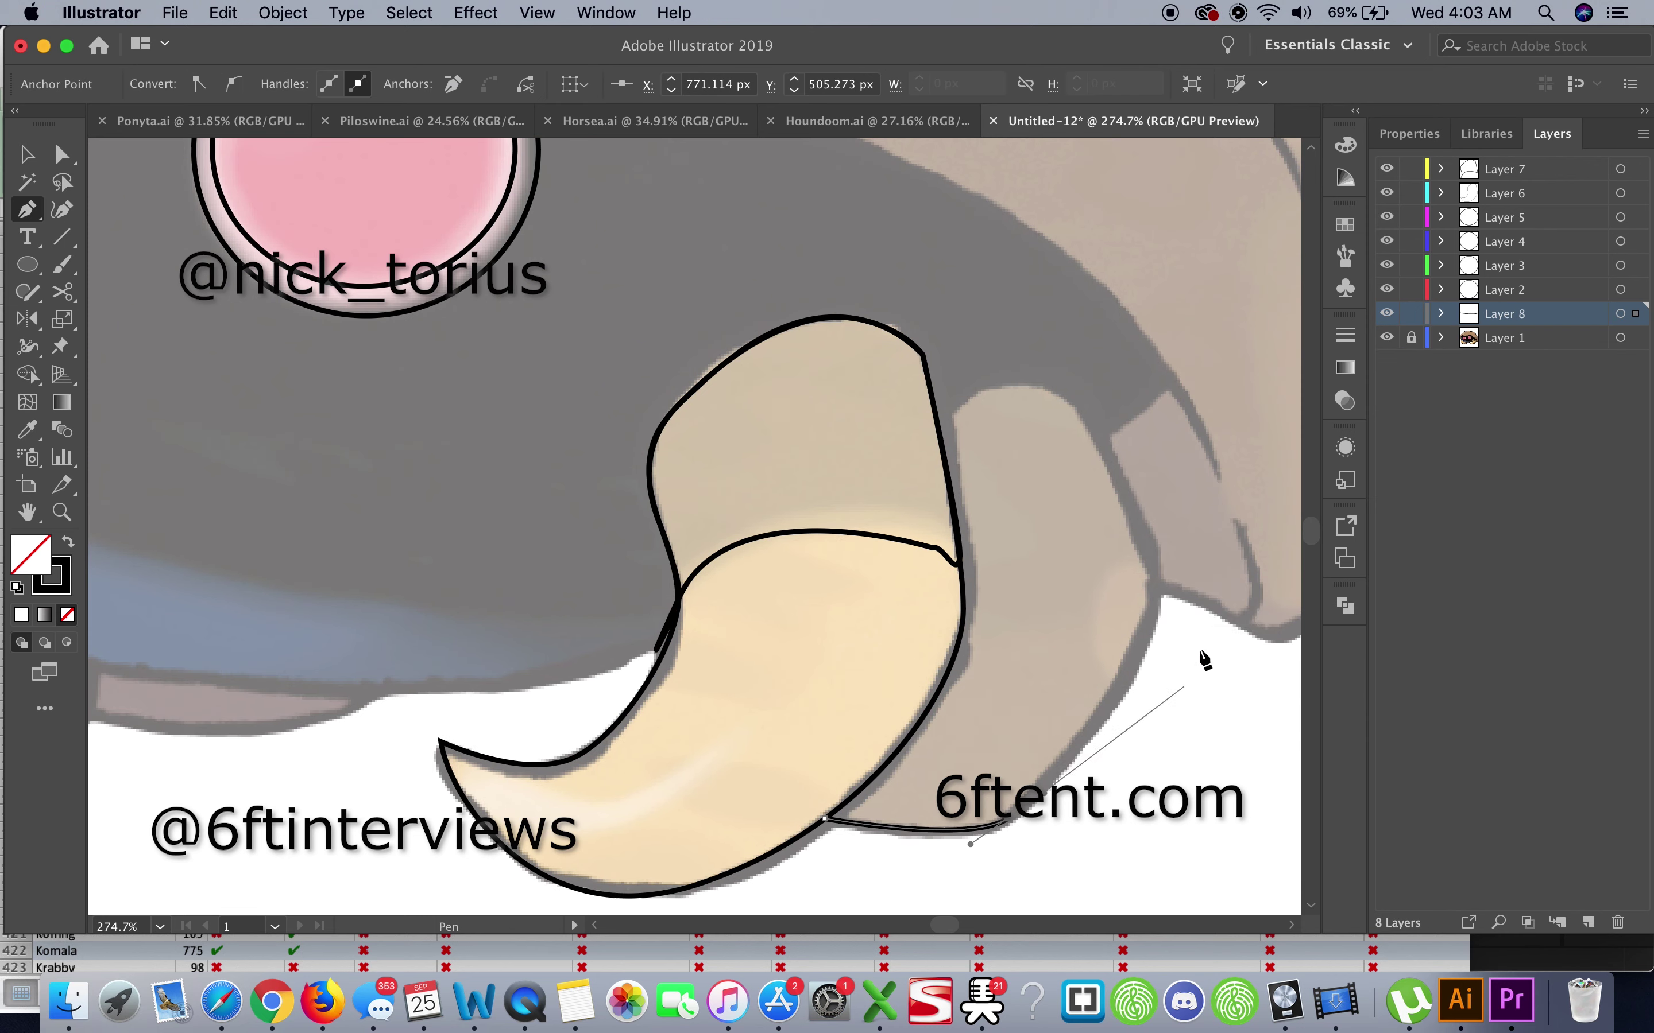
pyautogui.click(930, 427)
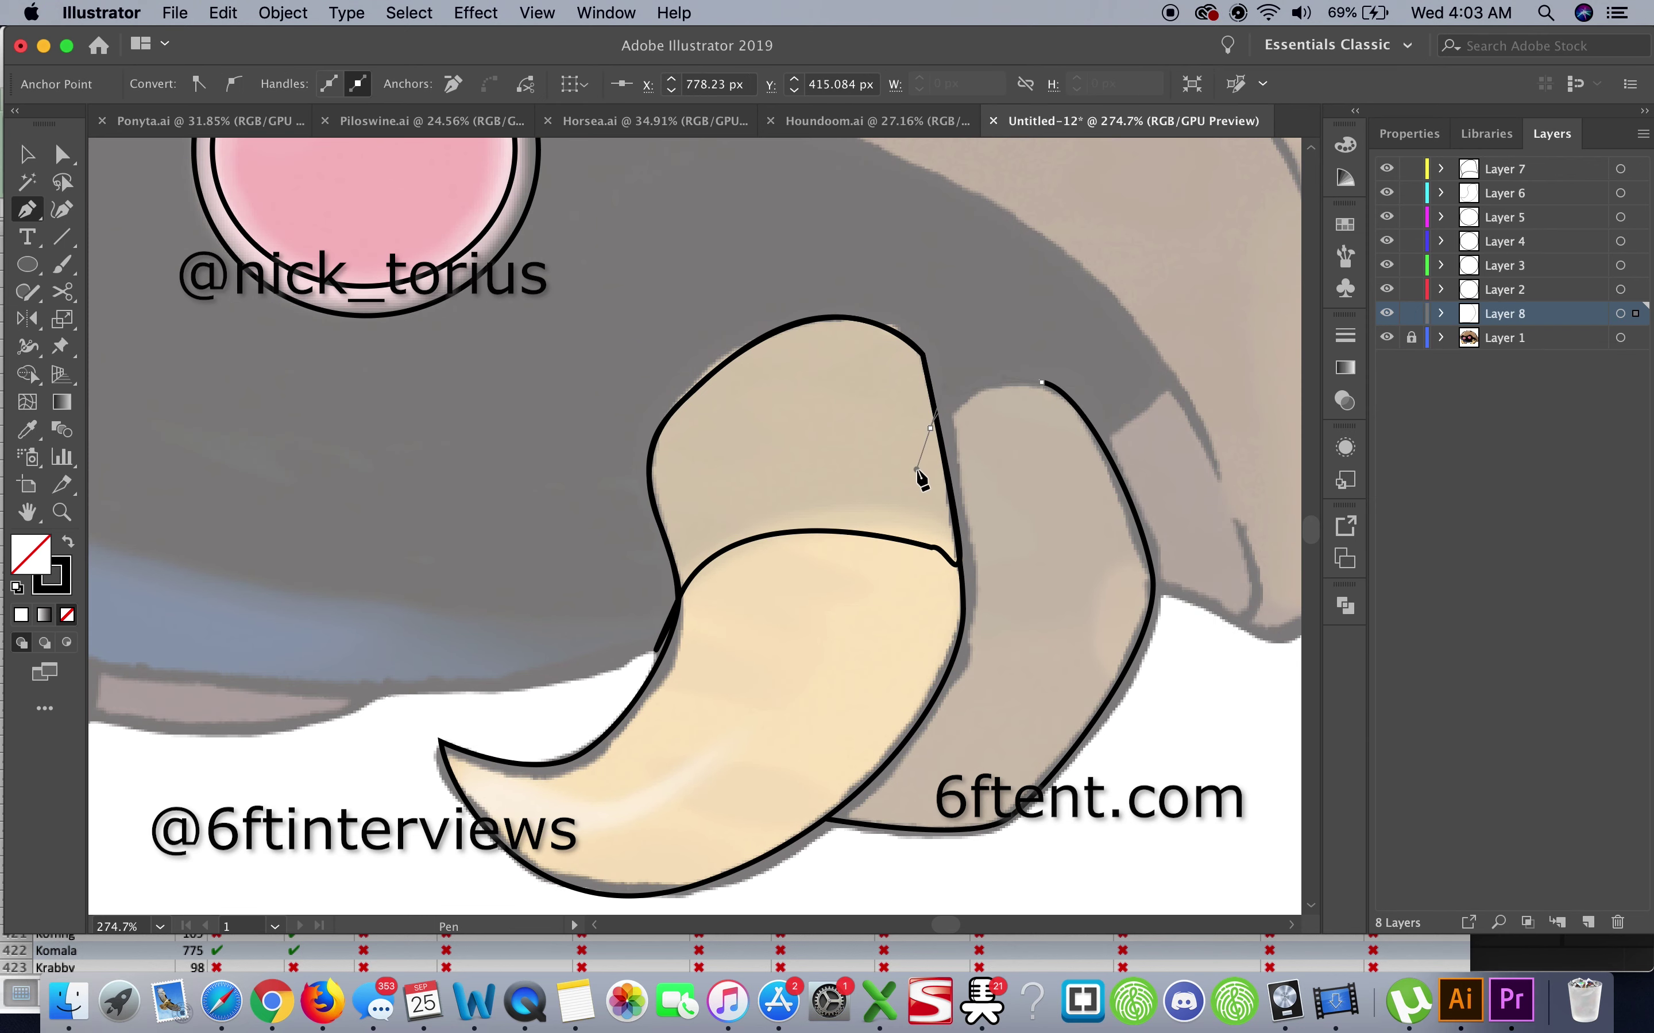
pyautogui.click(822, 819)
pyautogui.scroll(-5, 823, 820)
pyautogui.hscroll(-7, 822, 819)
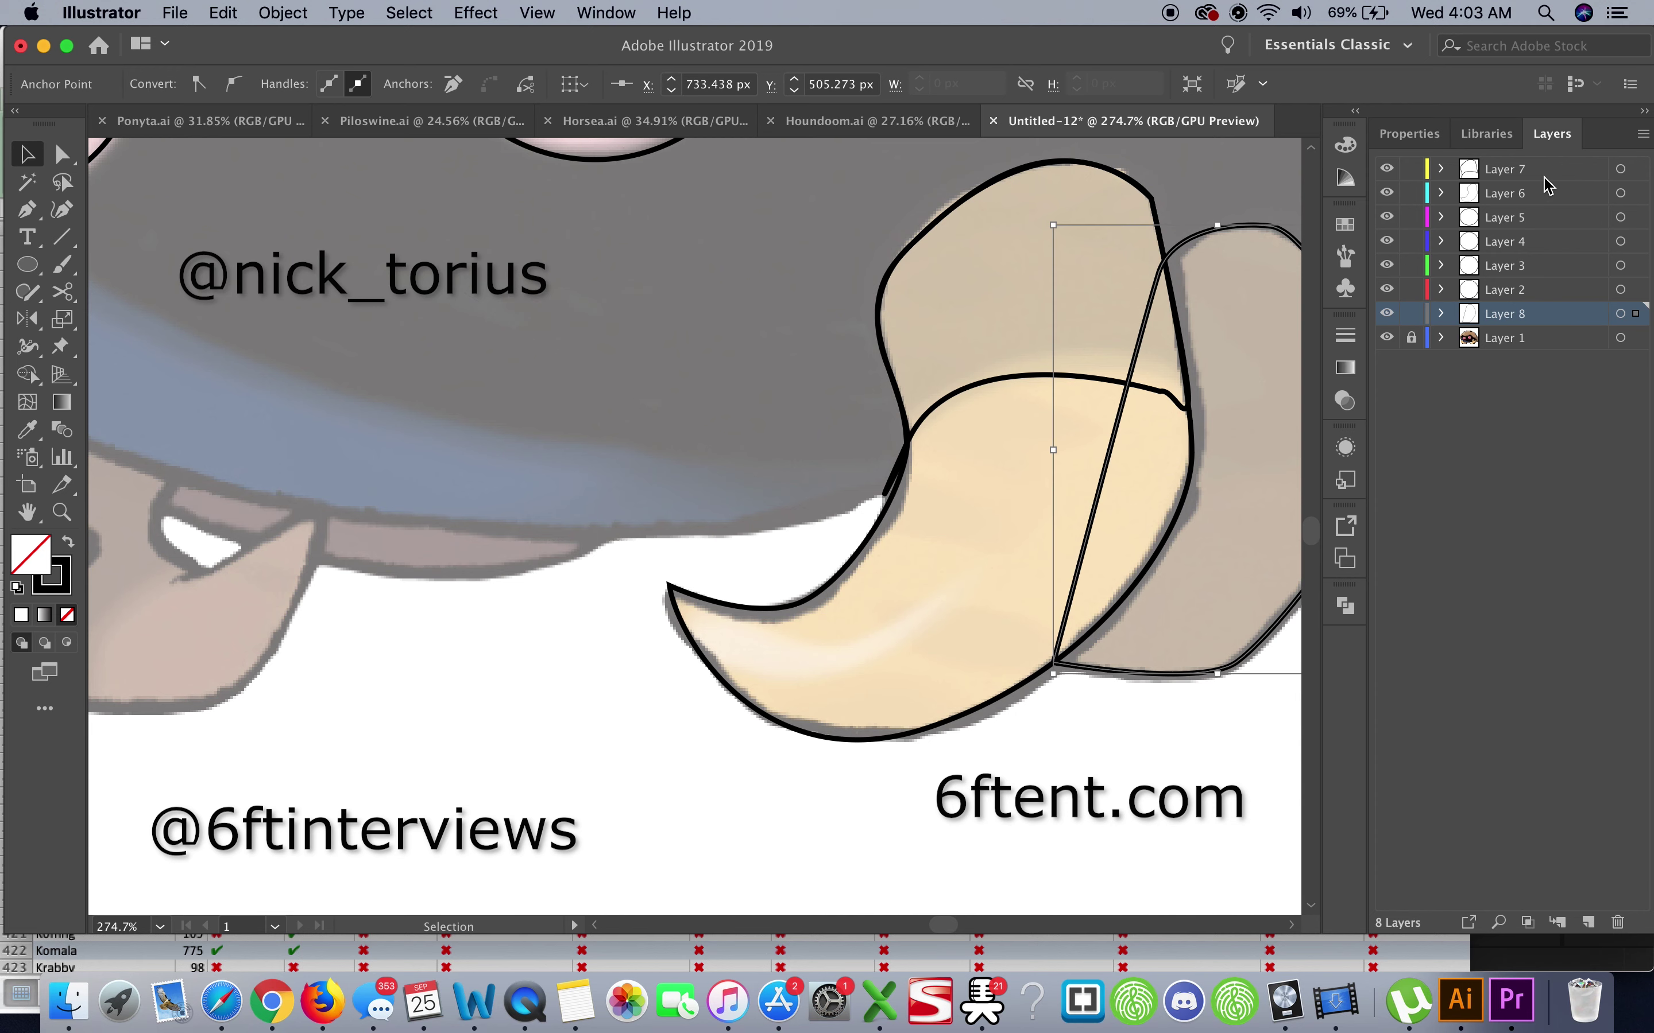
# On a new layer, draw the right claw's inner curve line
pyautogui.click(1588, 922)
pyautogui.click(976, 560)
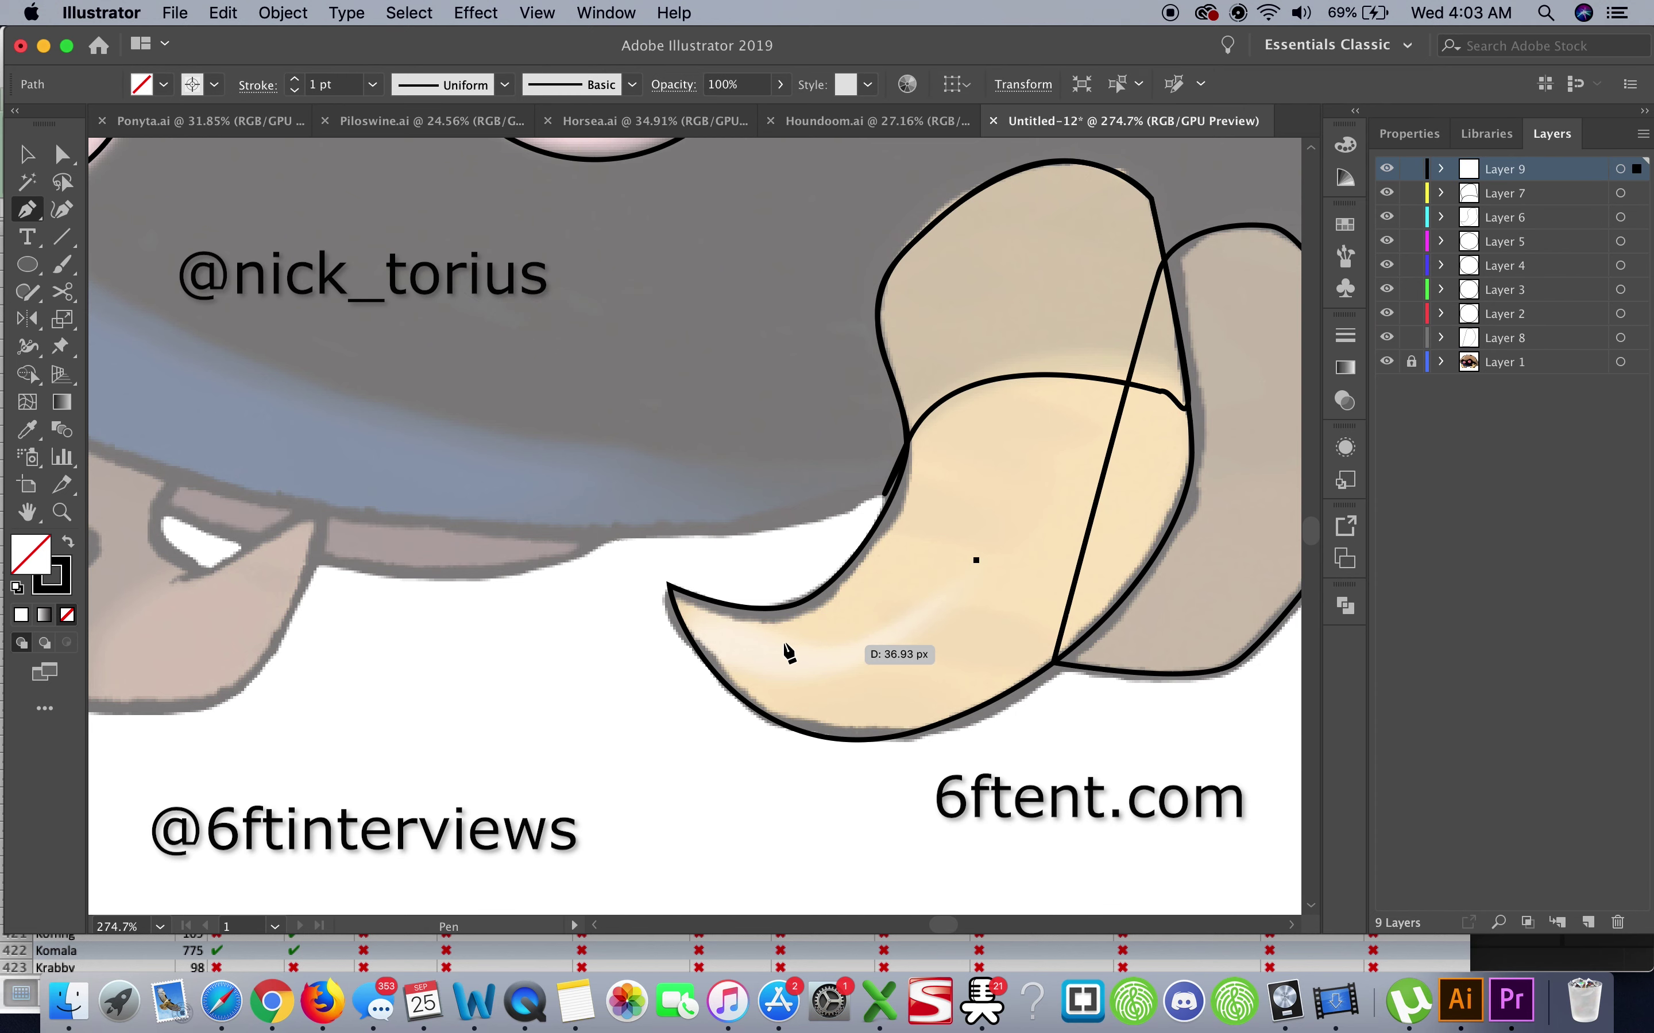
pyautogui.click(818, 646)
pyautogui.click(686, 604)
pyautogui.moveTo(759, 681); pyautogui.dragTo(809, 684)
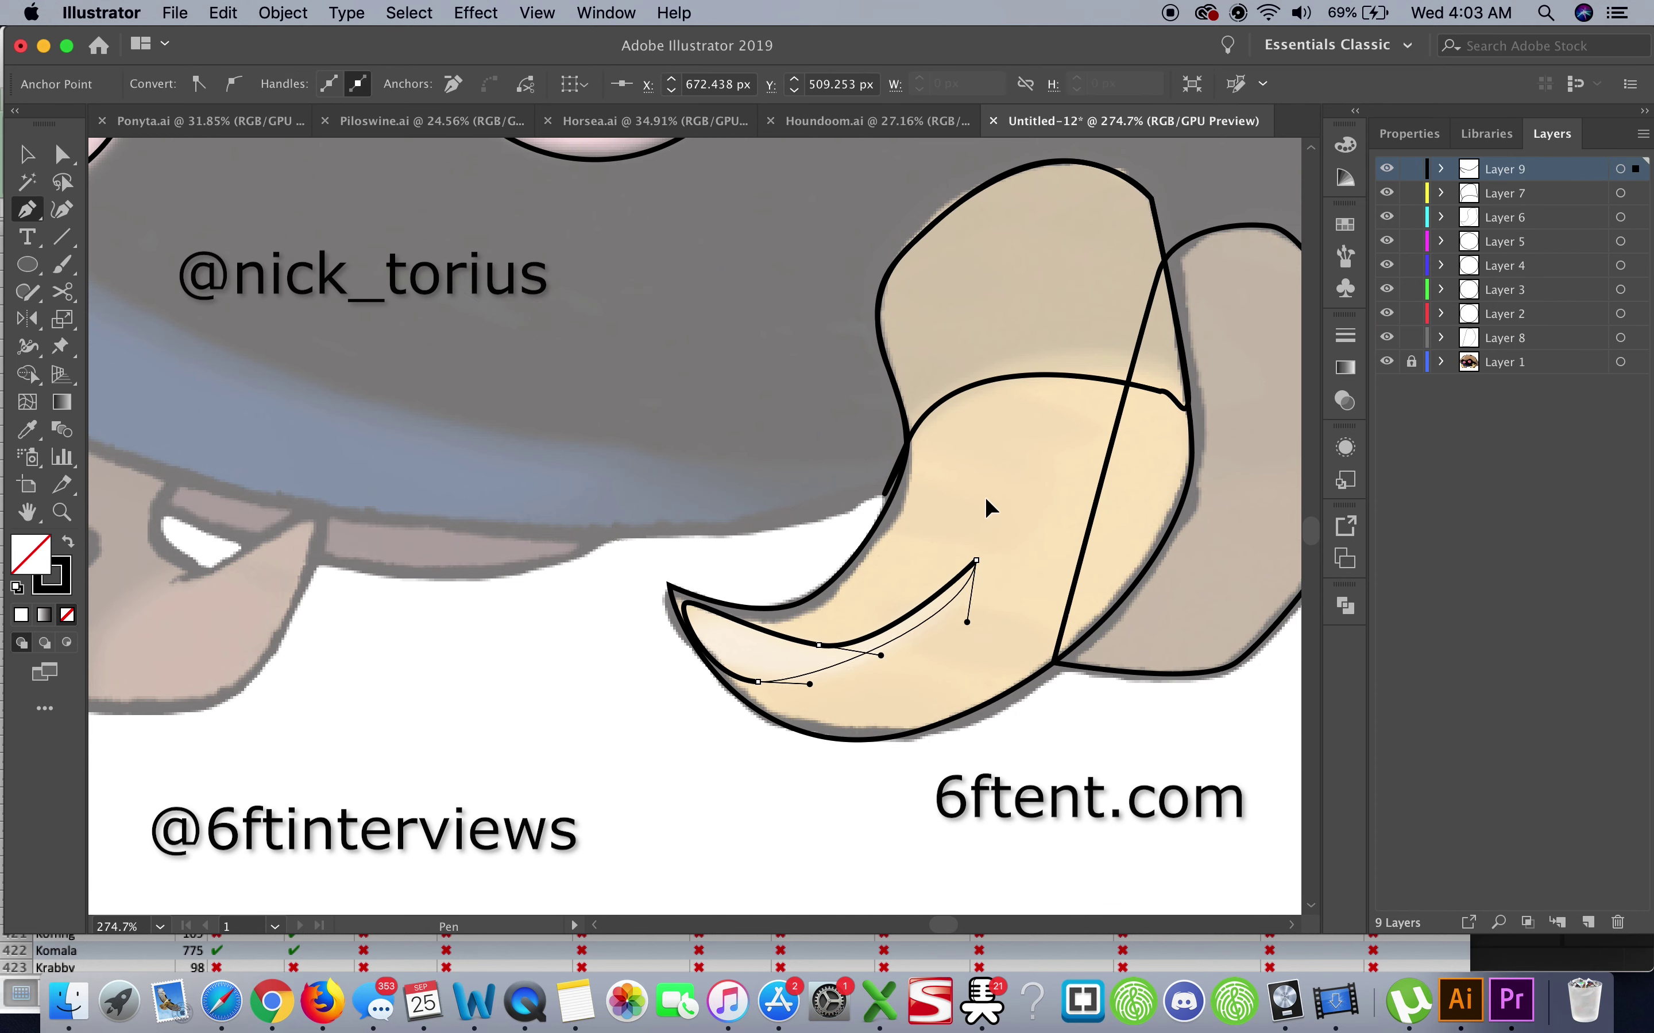
pyautogui.scroll(-5, 984, 496)
pyautogui.hscroll(-8, 996, 480)
pyautogui.scroll(2, 996, 480)
pyautogui.hscroll(-1, 996, 480)
pyautogui.scroll(2, 996, 480)
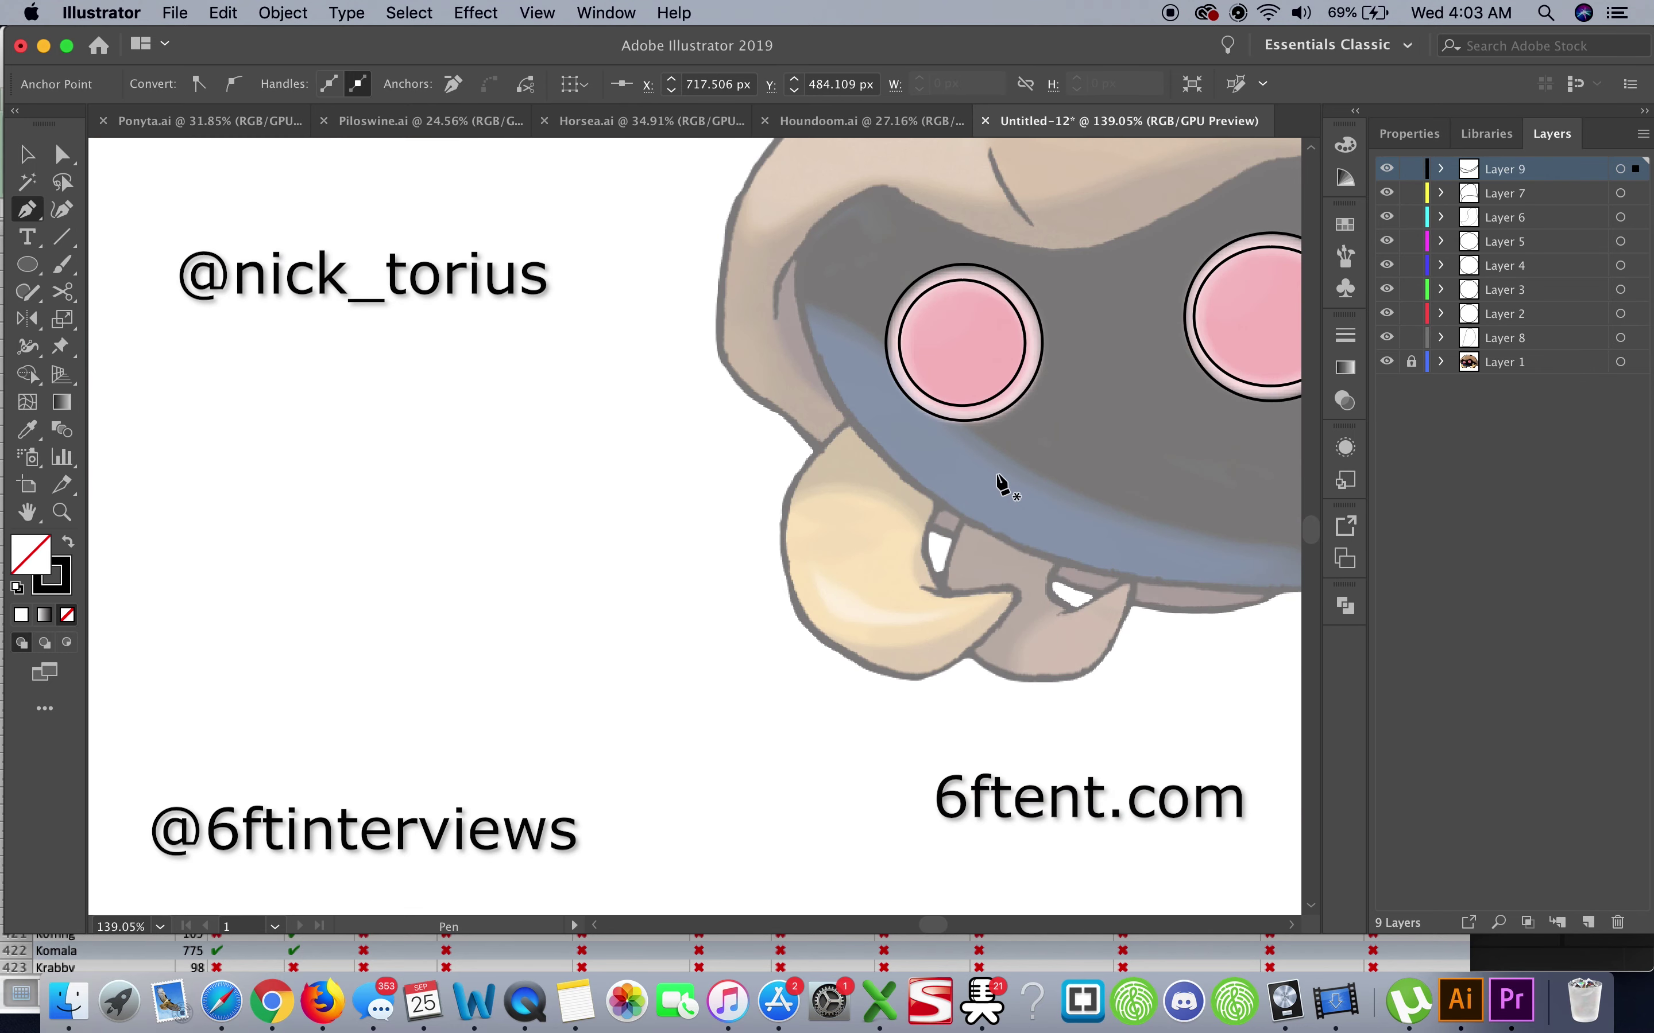
pyautogui.hscroll(5, 1001, 485)
pyautogui.scroll(1, 1001, 485)
# Select the claw outline and add another layer
pyautogui.press('v')
pyautogui.click(1067, 623)
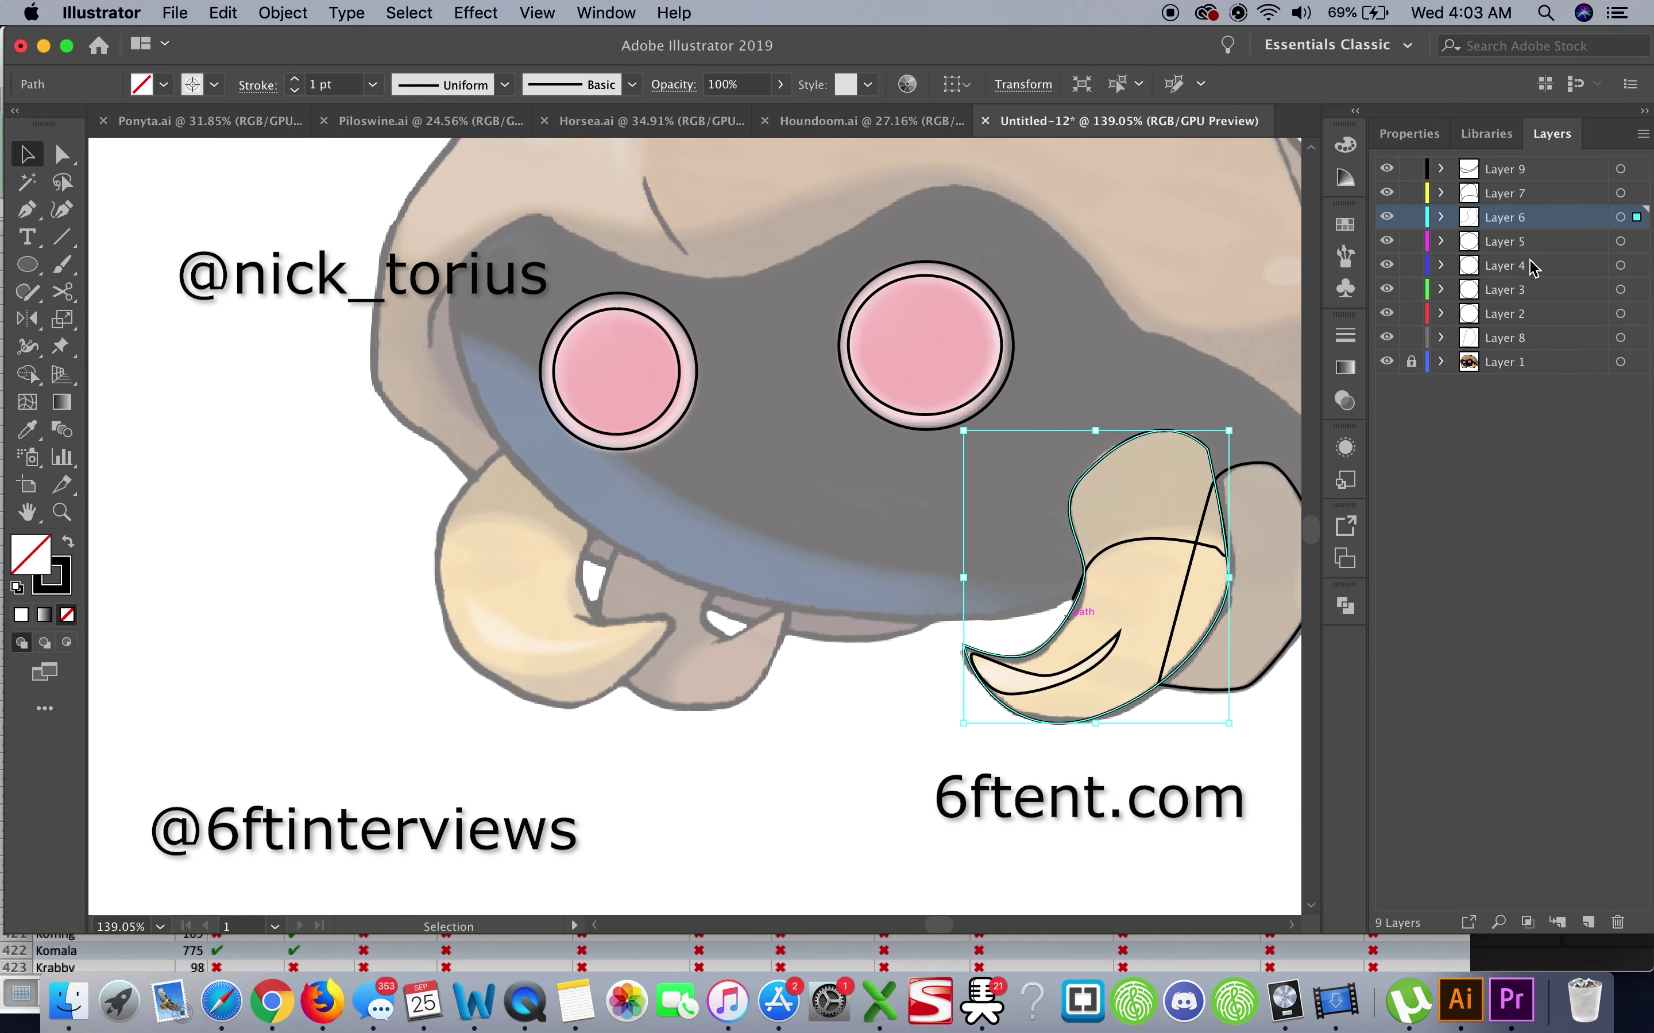
pyautogui.press('super+l')
pyautogui.hscroll(3, 1002, 690)
pyautogui.scroll(1, 1002, 690)
pyautogui.hscroll(-1, 1002, 690)
pyautogui.scroll(1, 1003, 690)
# Pen-trace the dark mouth region as a closed curved outline
pyautogui.press('p')
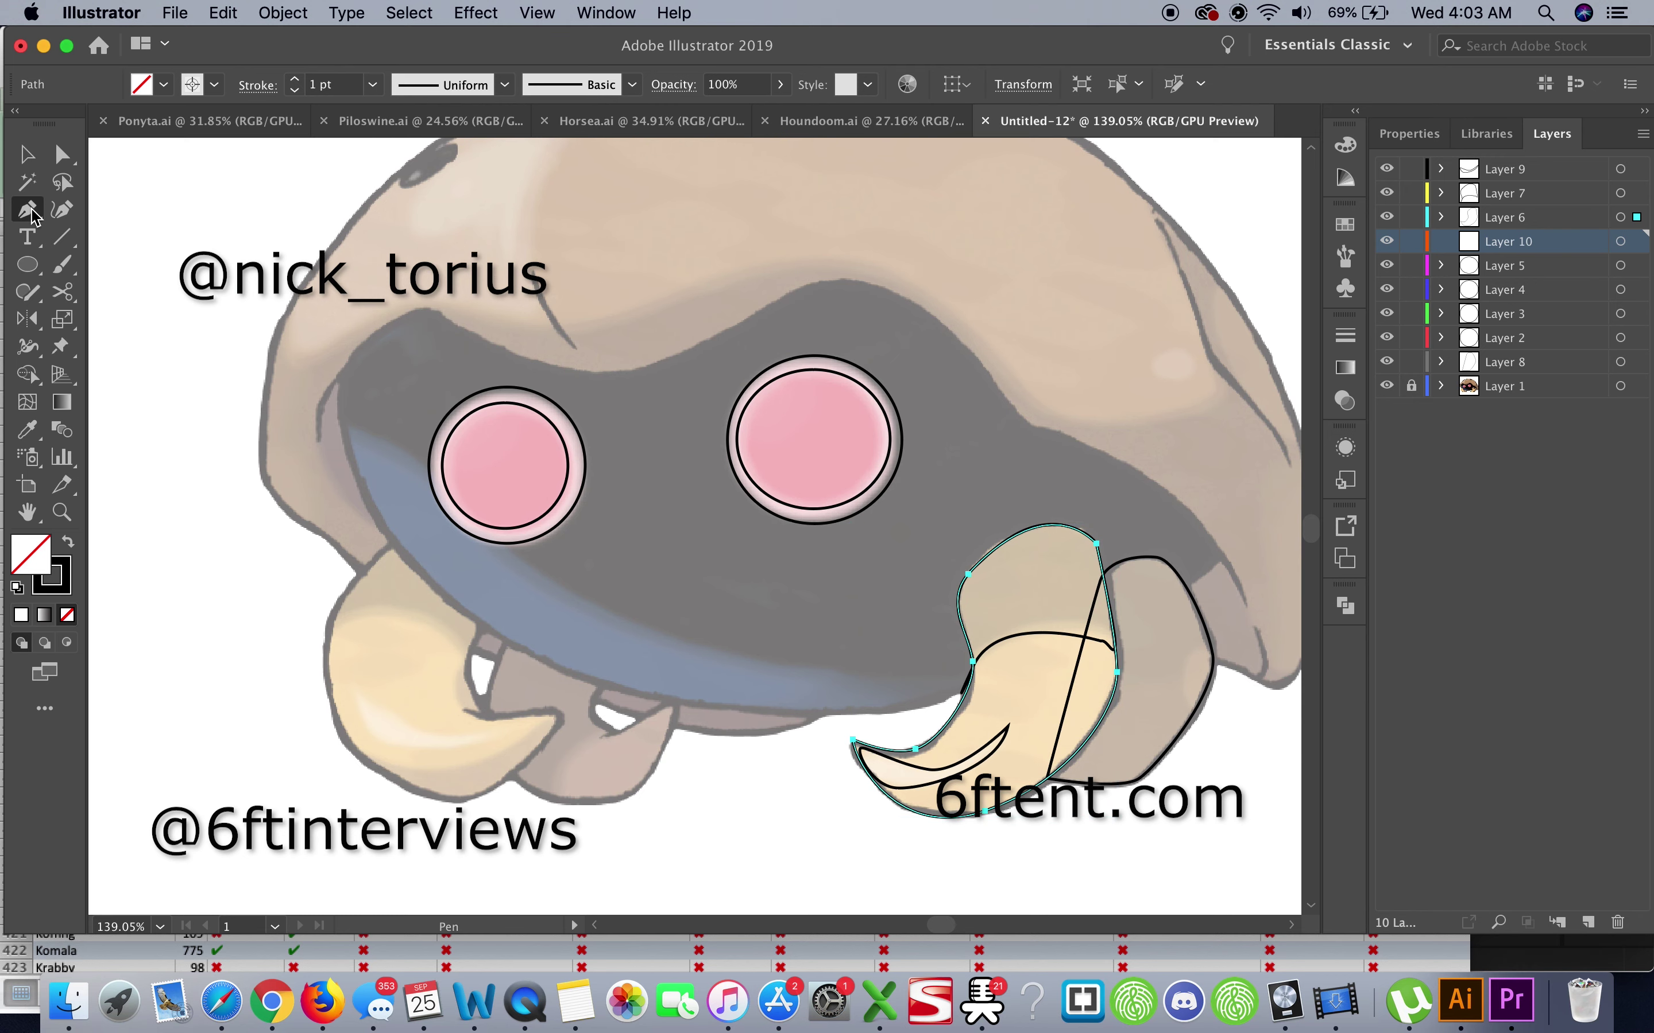
pyautogui.click(1222, 565)
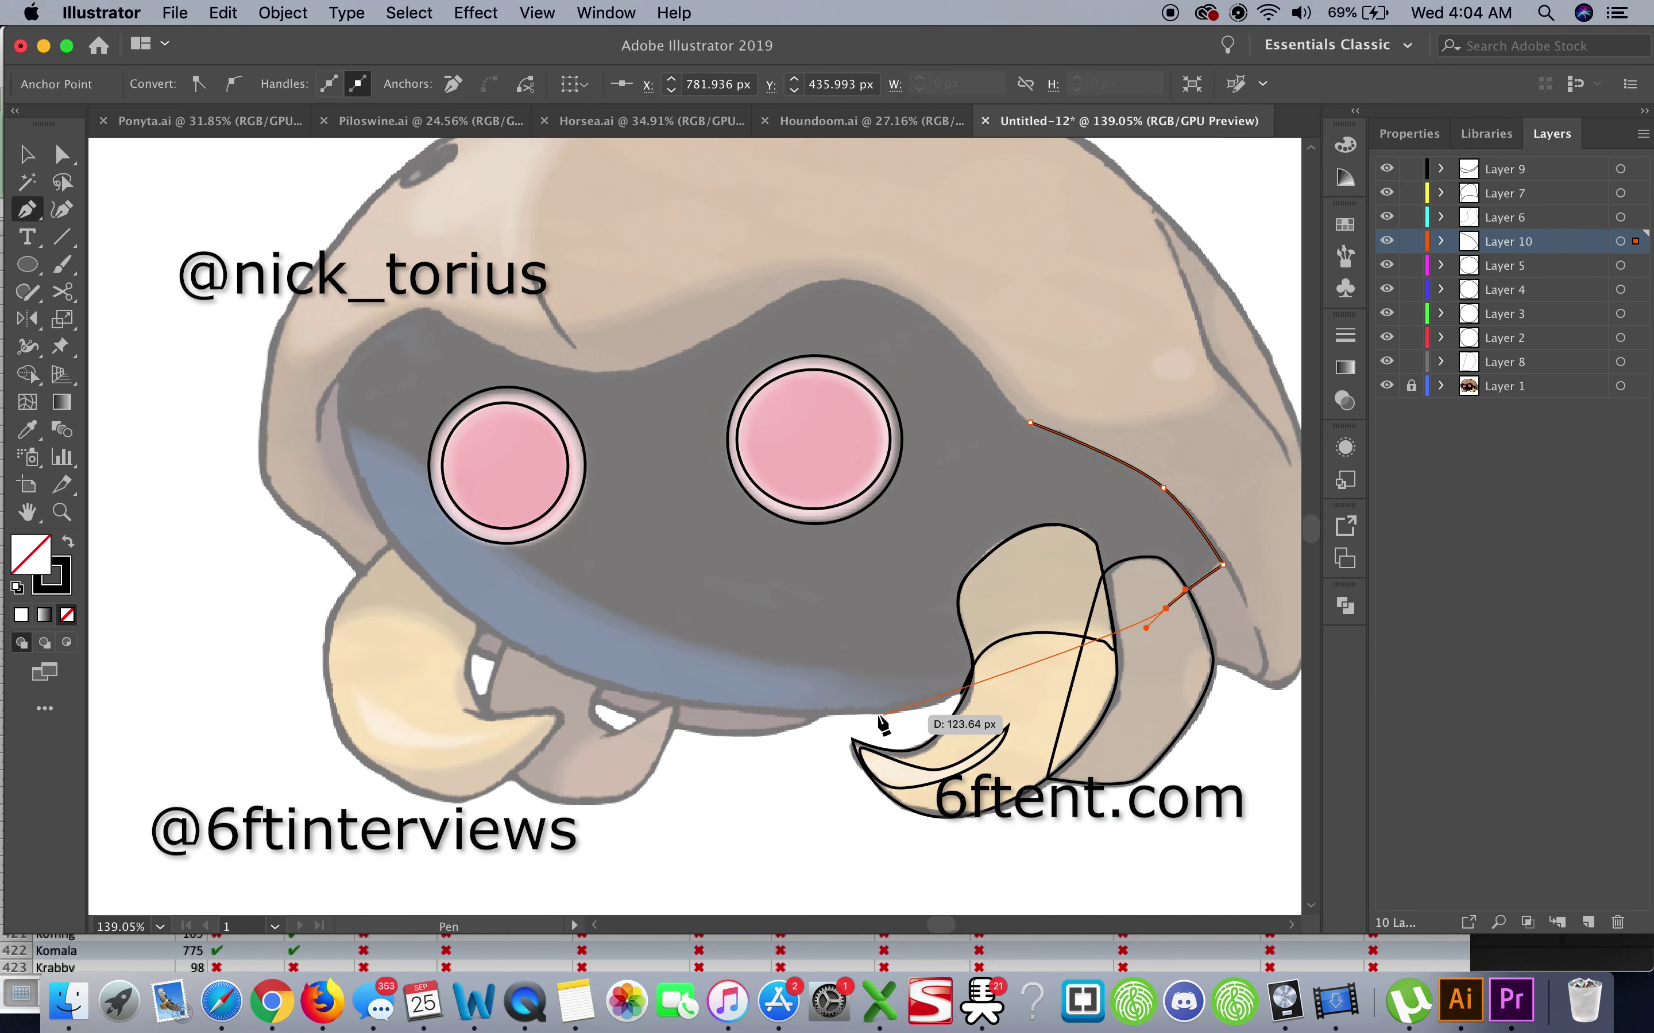
pyautogui.keyDown('super'); pyautogui.click(509, 641); pyautogui.keyUp('super')
pyautogui.moveTo(430, 581); pyautogui.dragTo(431, 582)
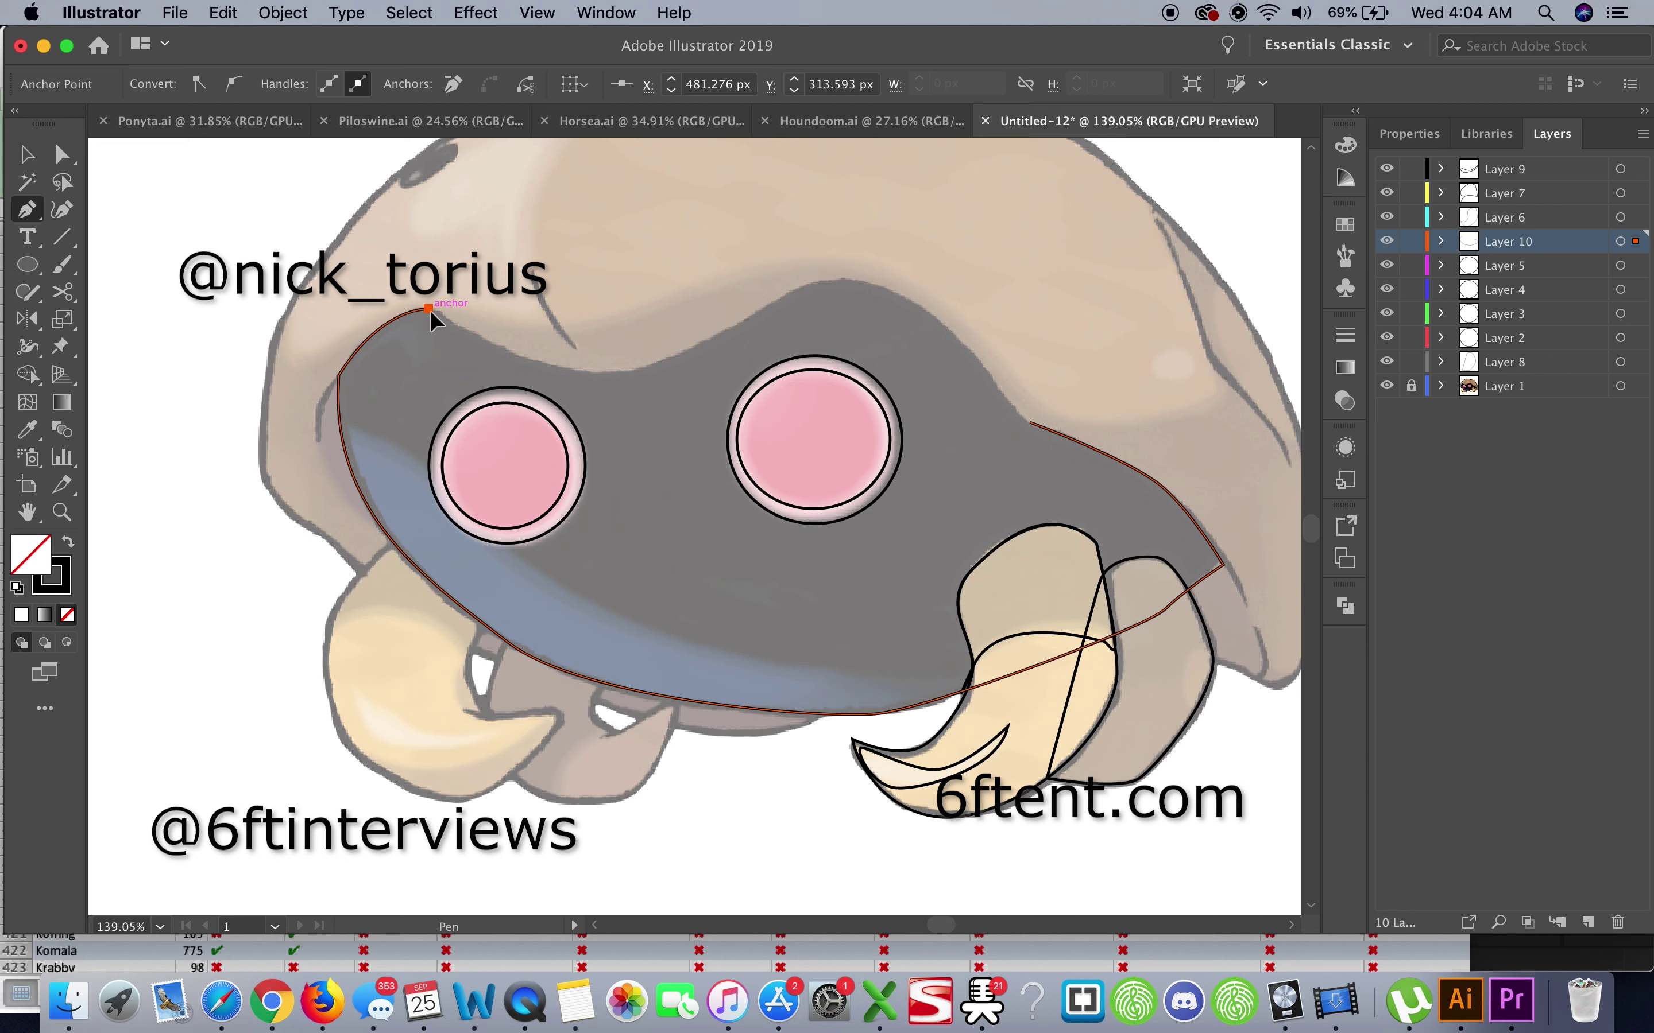
pyautogui.moveTo(430, 309)
pyautogui.mouseDown()
pyautogui.moveTo(635, 376)
pyautogui.moveTo(707, 347)
pyautogui.mouseUp()
pyautogui.moveTo(928, 308); pyautogui.dragTo(984, 321)
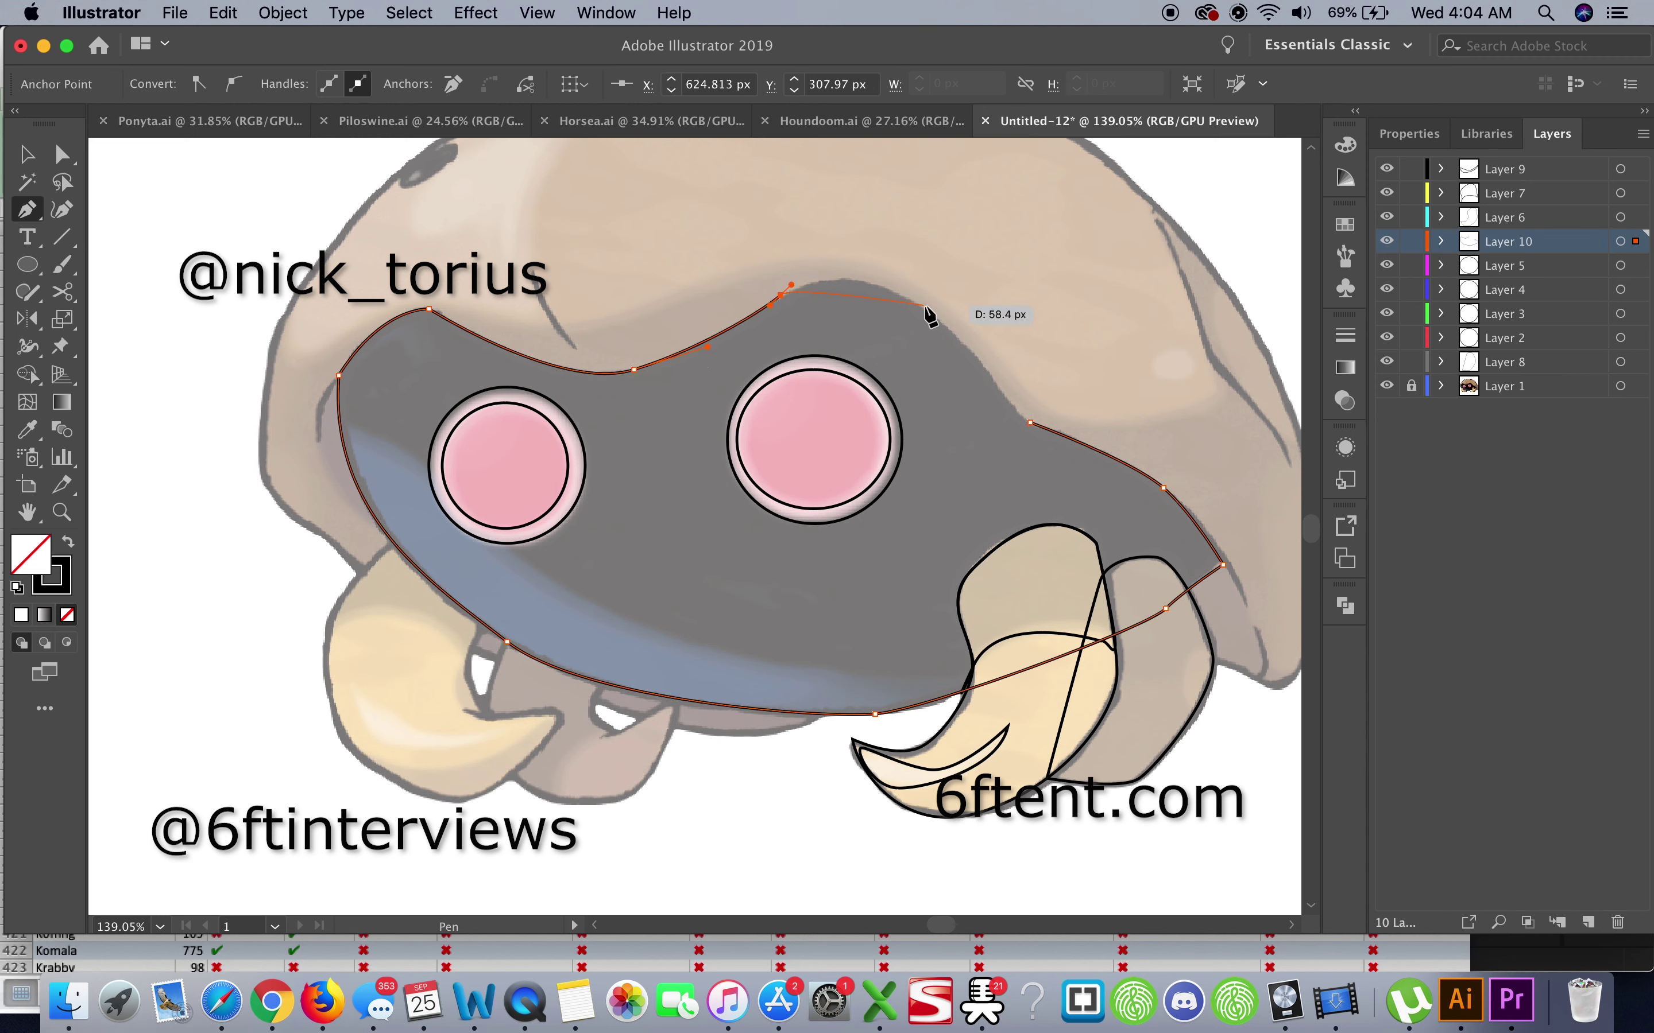
# On a new layer, outline the blue band beneath the eyes with its pointed left tip
pyautogui.click(1588, 922)
pyautogui.click(896, 683)
pyautogui.moveTo(498, 543); pyautogui.dragTo(463, 476)
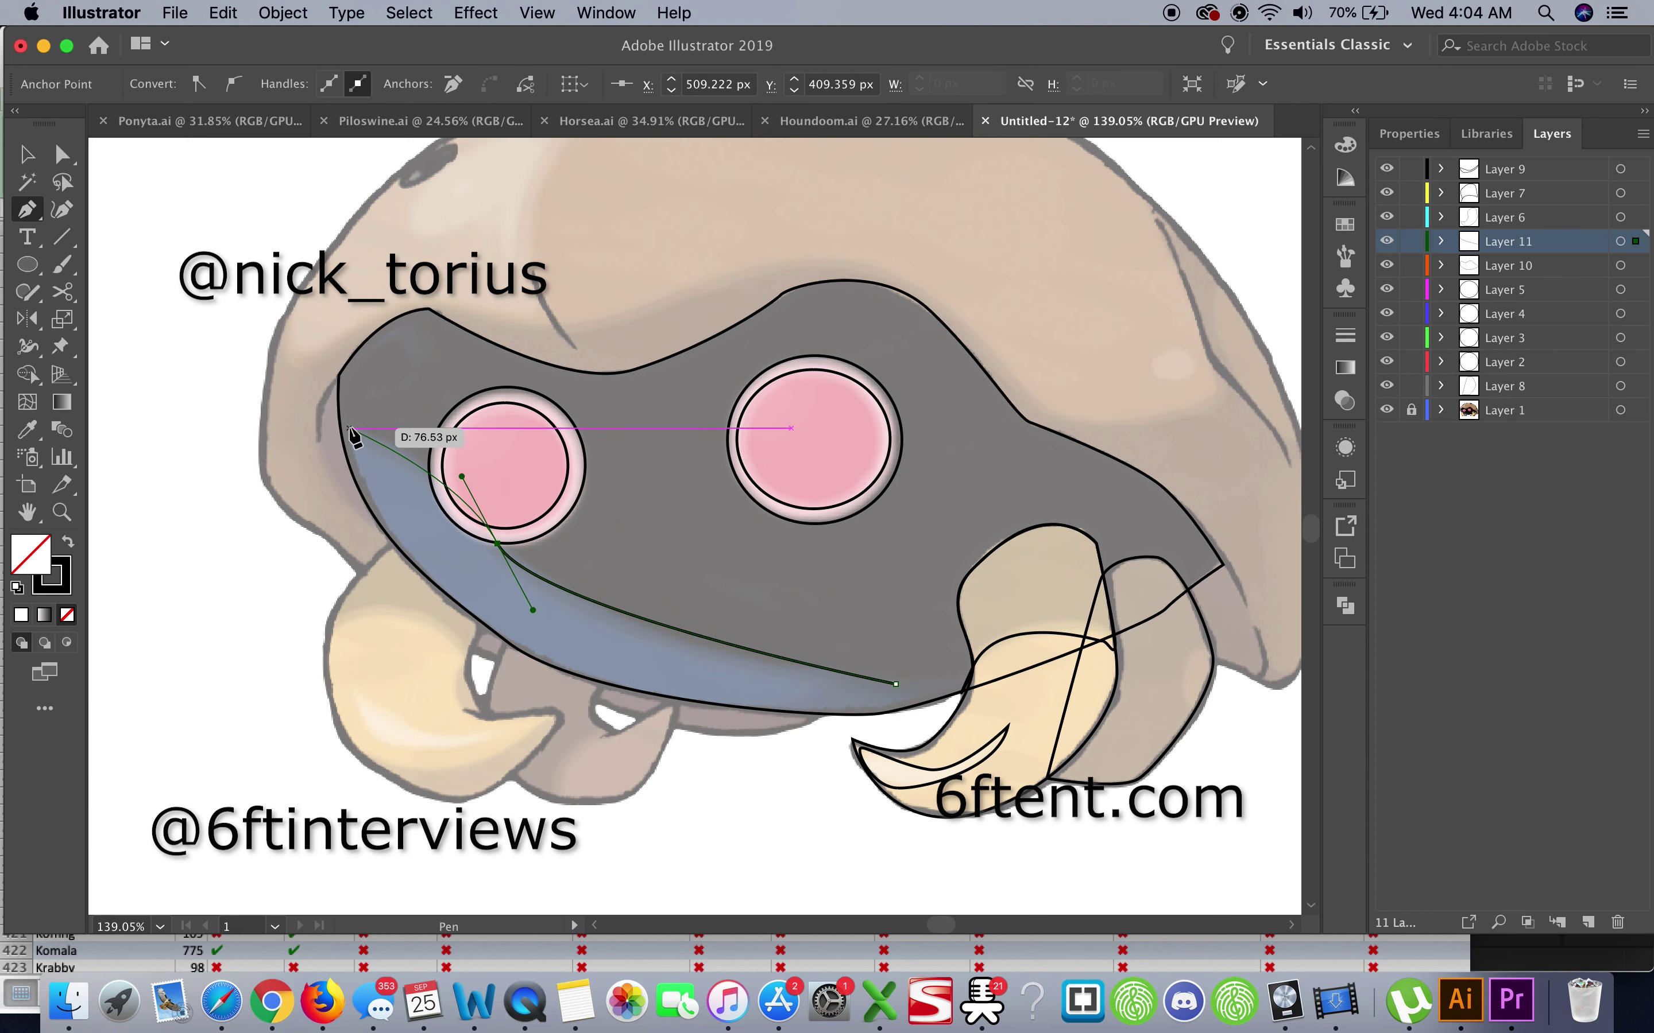
pyautogui.click(349, 428)
pyautogui.moveTo(549, 664); pyautogui.dragTo(669, 702)
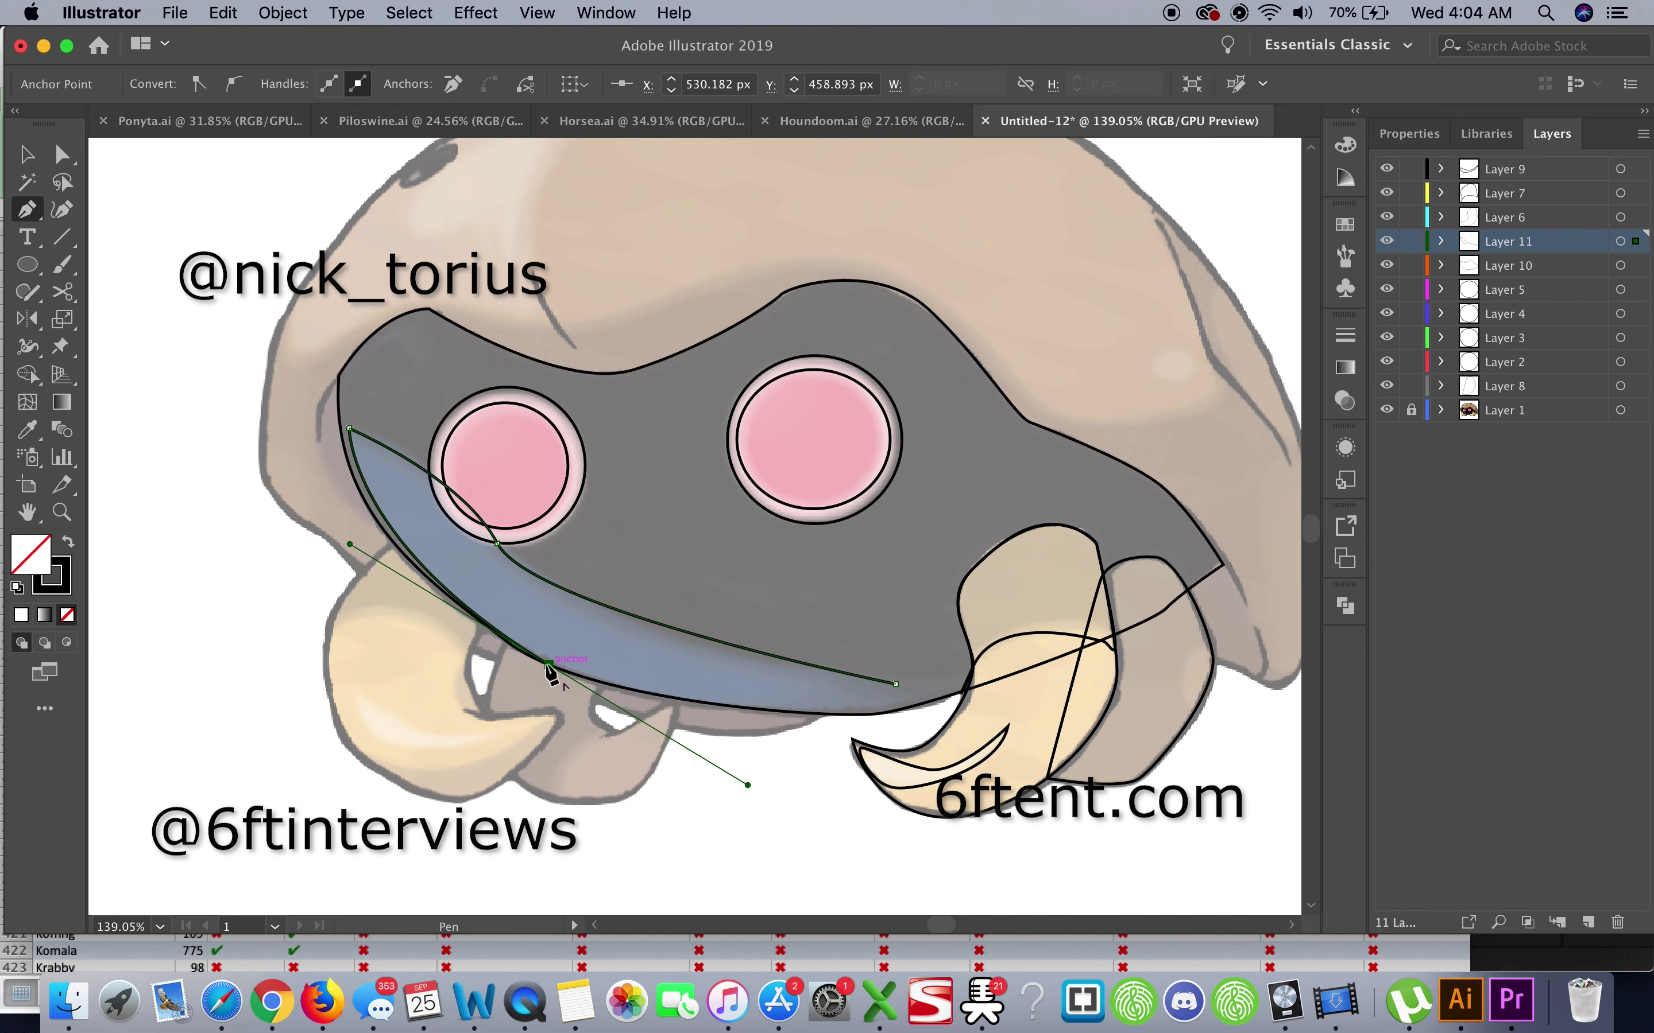
pyautogui.moveTo(892, 686); pyautogui.dragTo(904, 635)
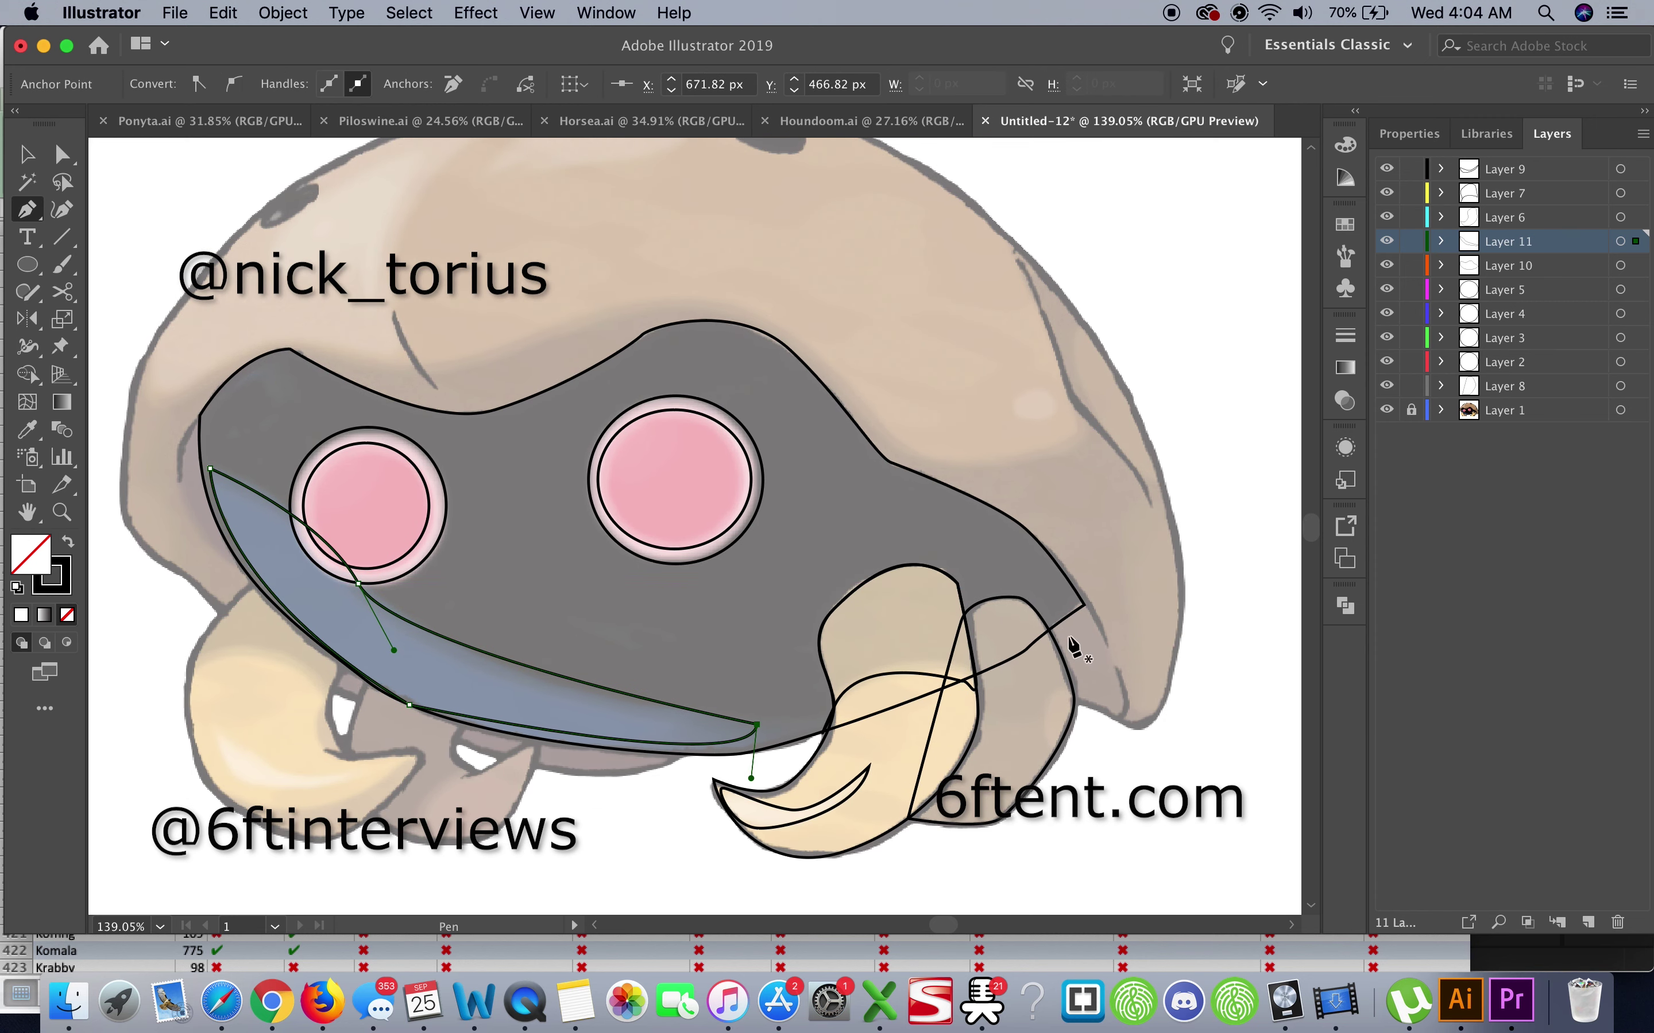
pyautogui.hscroll(-3, 1069, 642)
pyautogui.scroll(-2, 1069, 642)
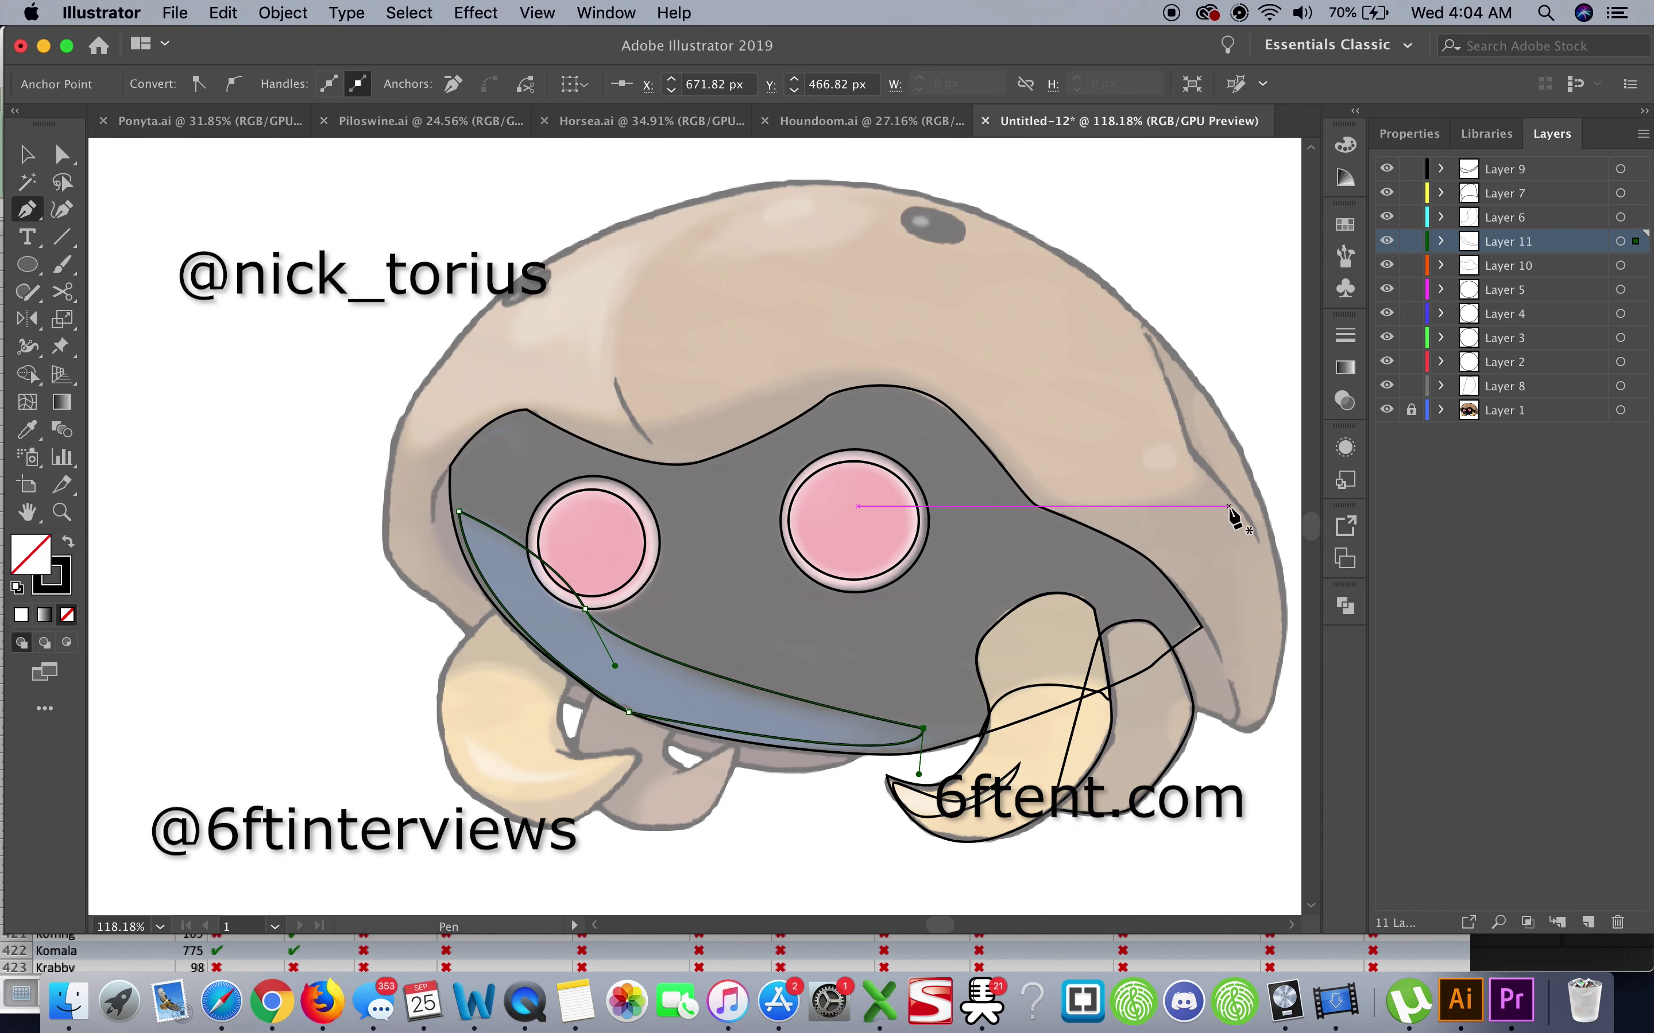
pyautogui.scroll(-2, 1032, 543)
# Select the dark mouth shape and add Layer 12
pyautogui.press('v')
pyautogui.click(436, 392)
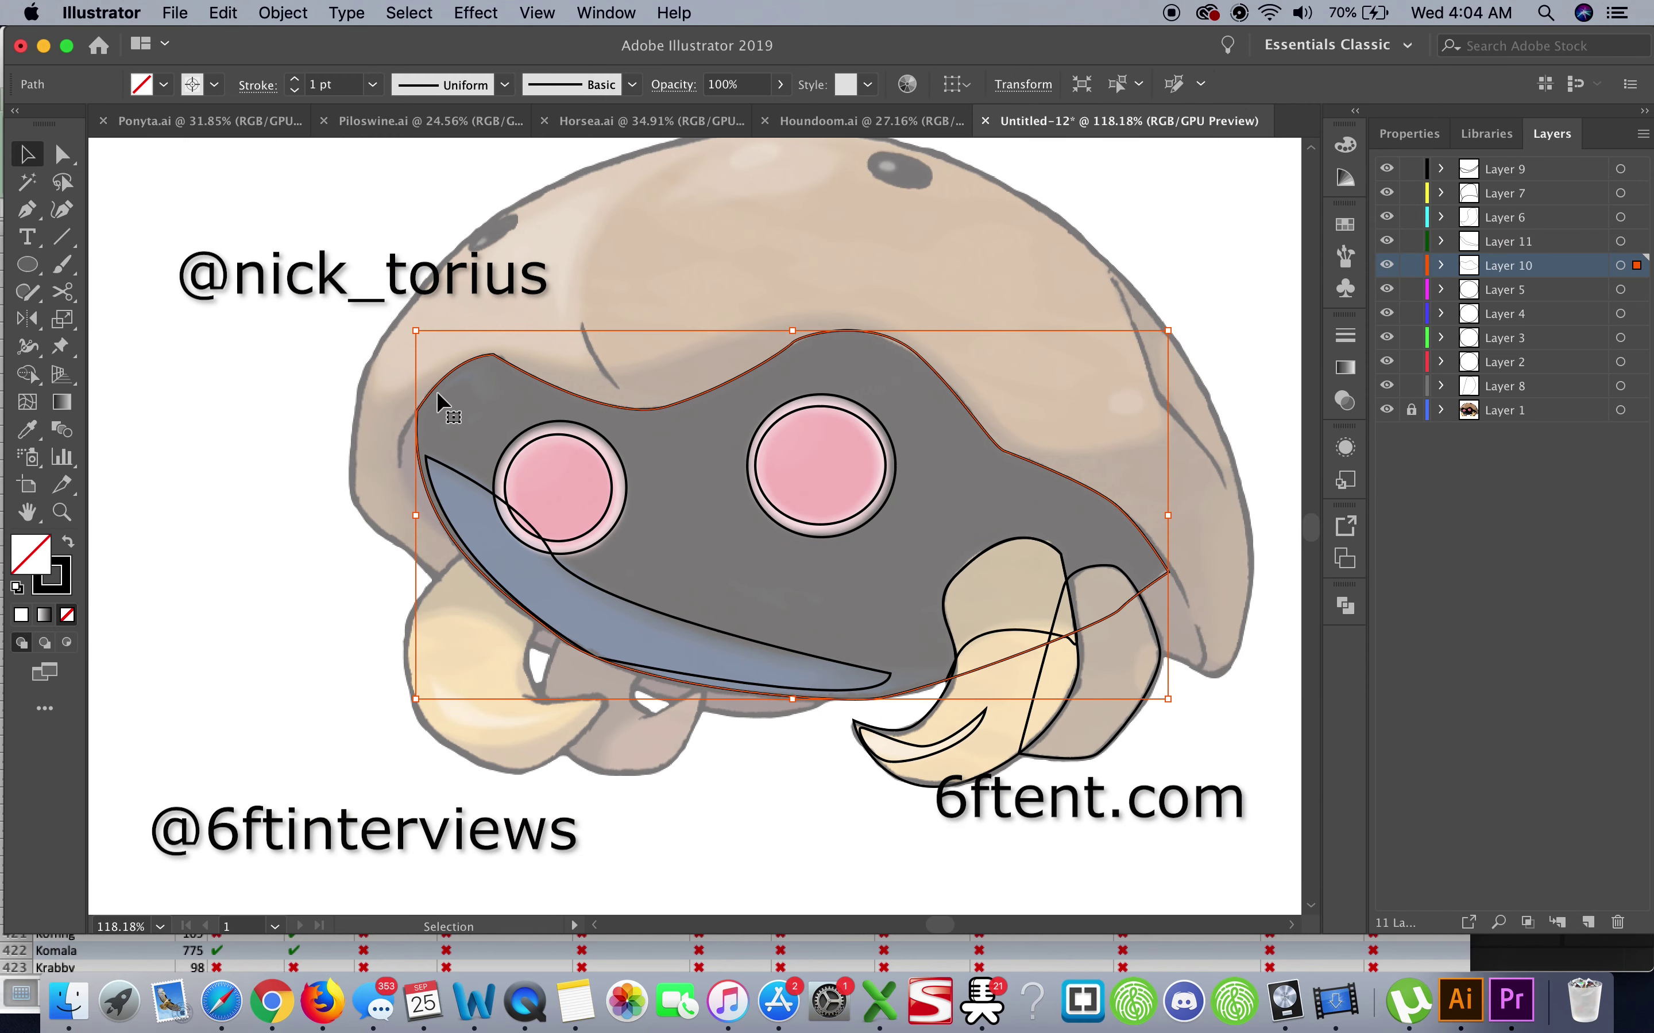
pyautogui.click(1588, 922)
# Pen-trace the left claw's outline as a closed path
pyautogui.scroll(3, 583, 664)
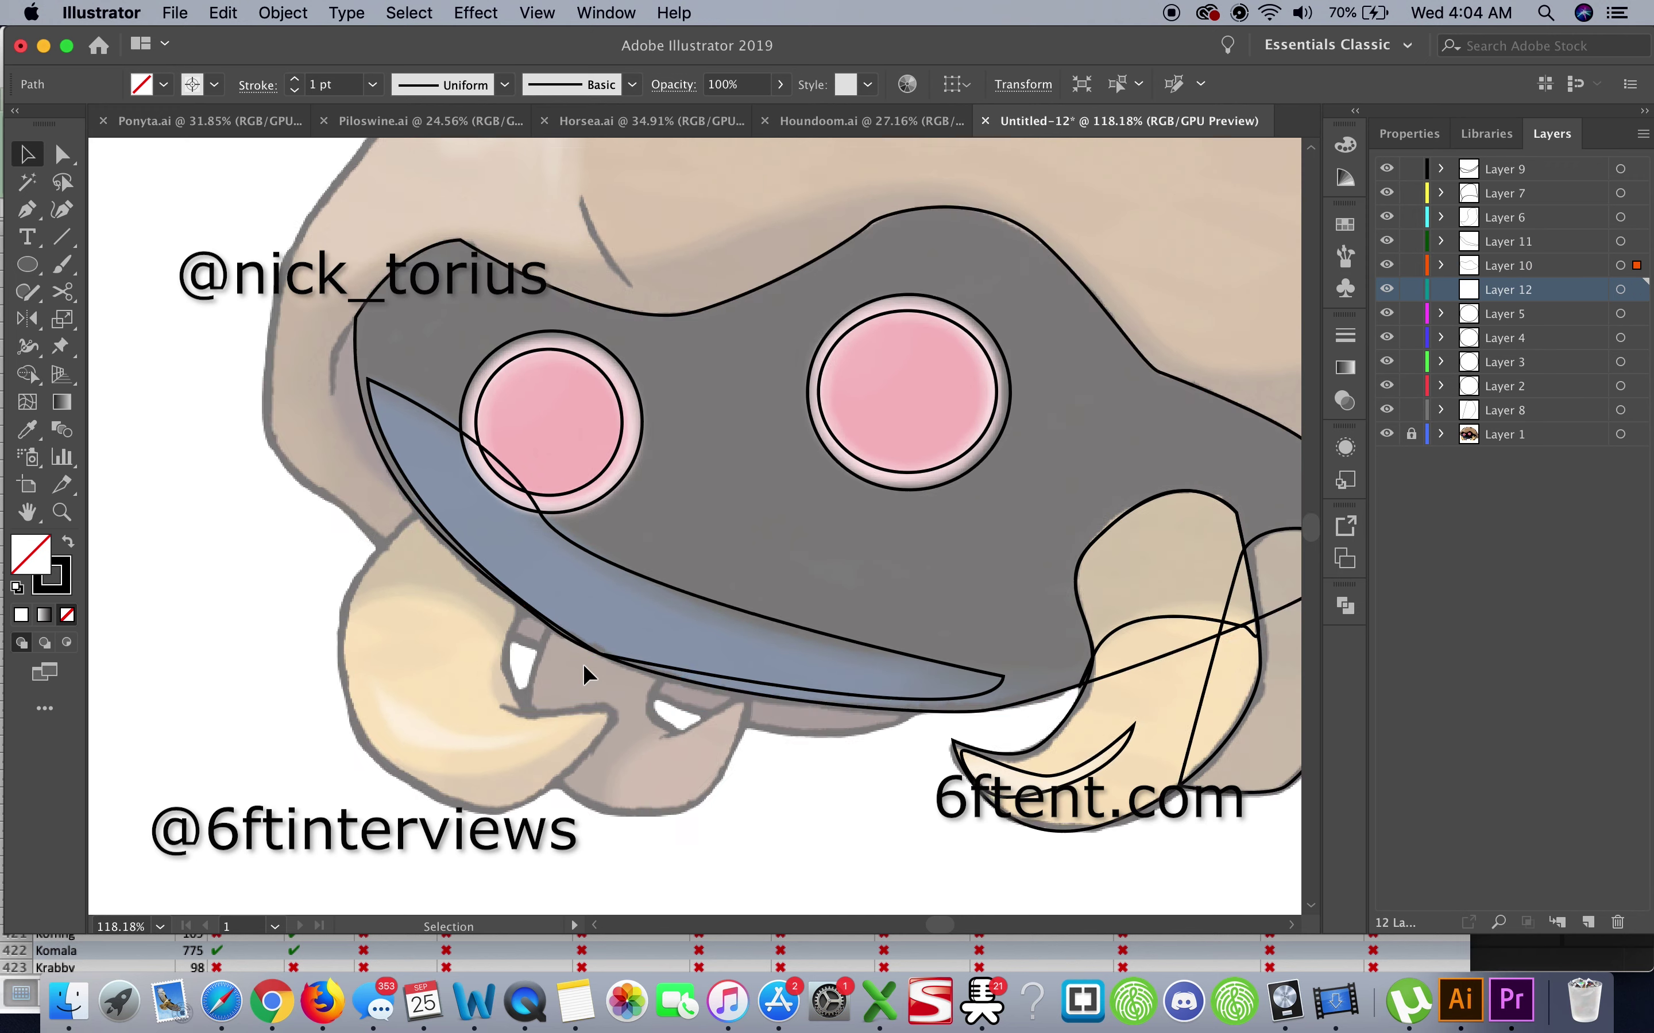
pyautogui.press('p')
pyautogui.click(830, 611)
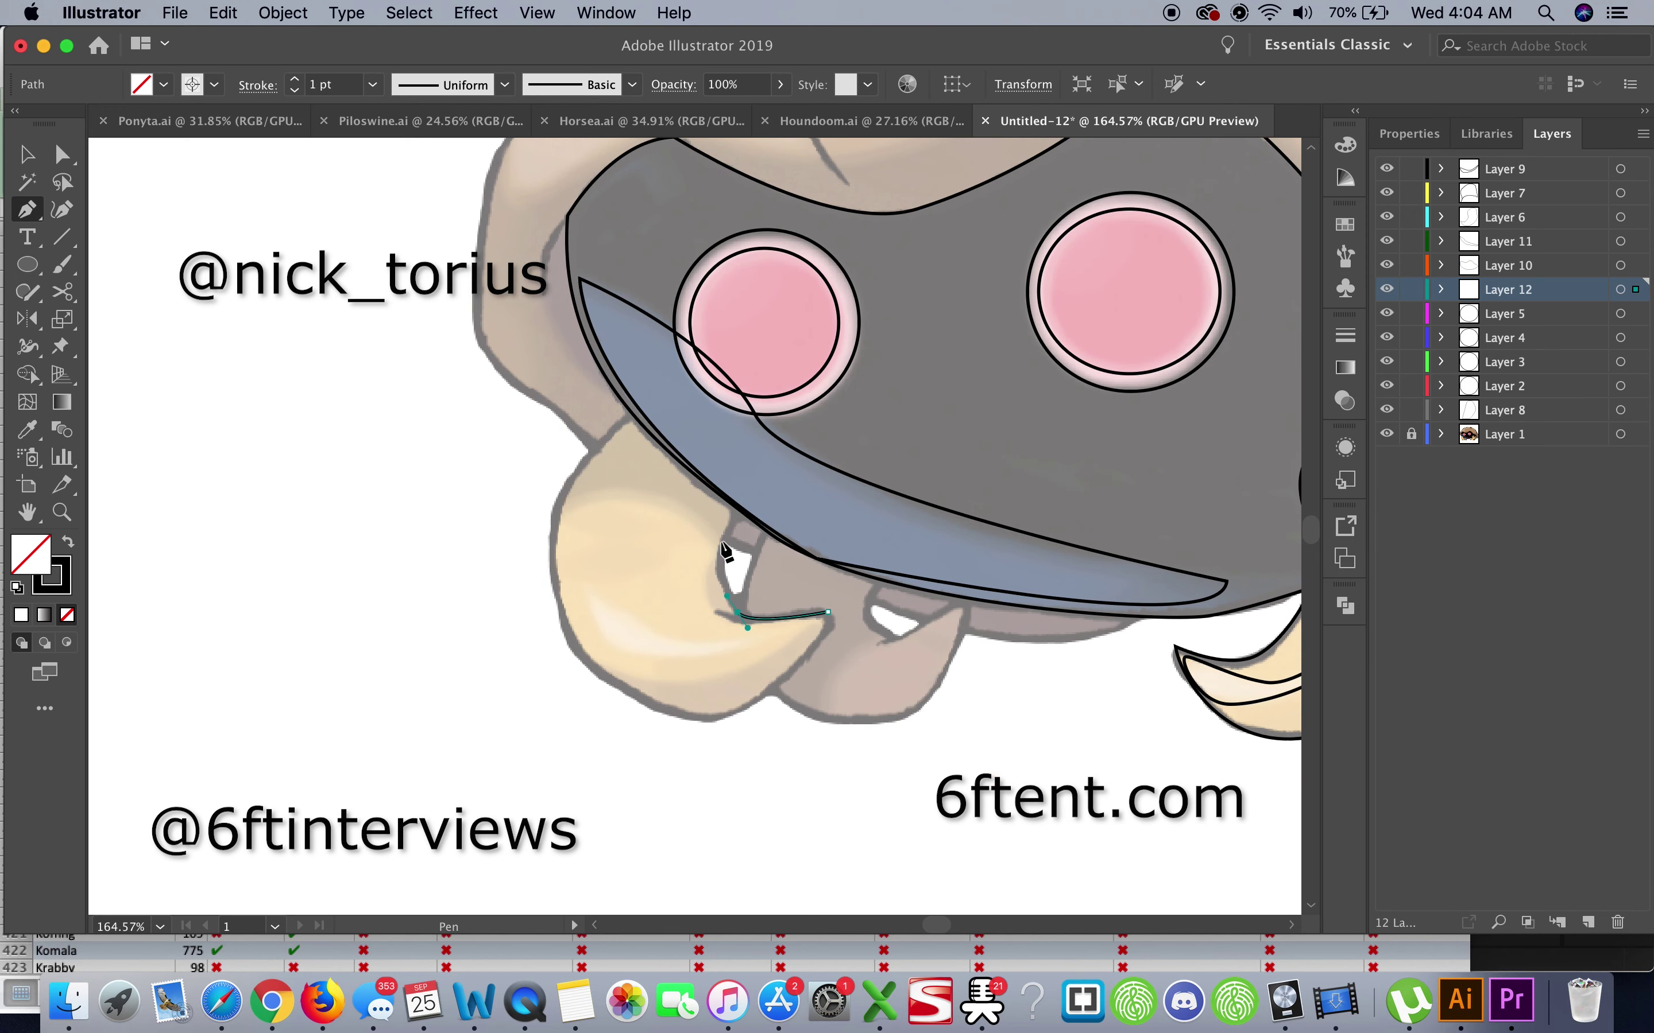
pyautogui.moveTo(721, 543); pyautogui.dragTo(734, 509)
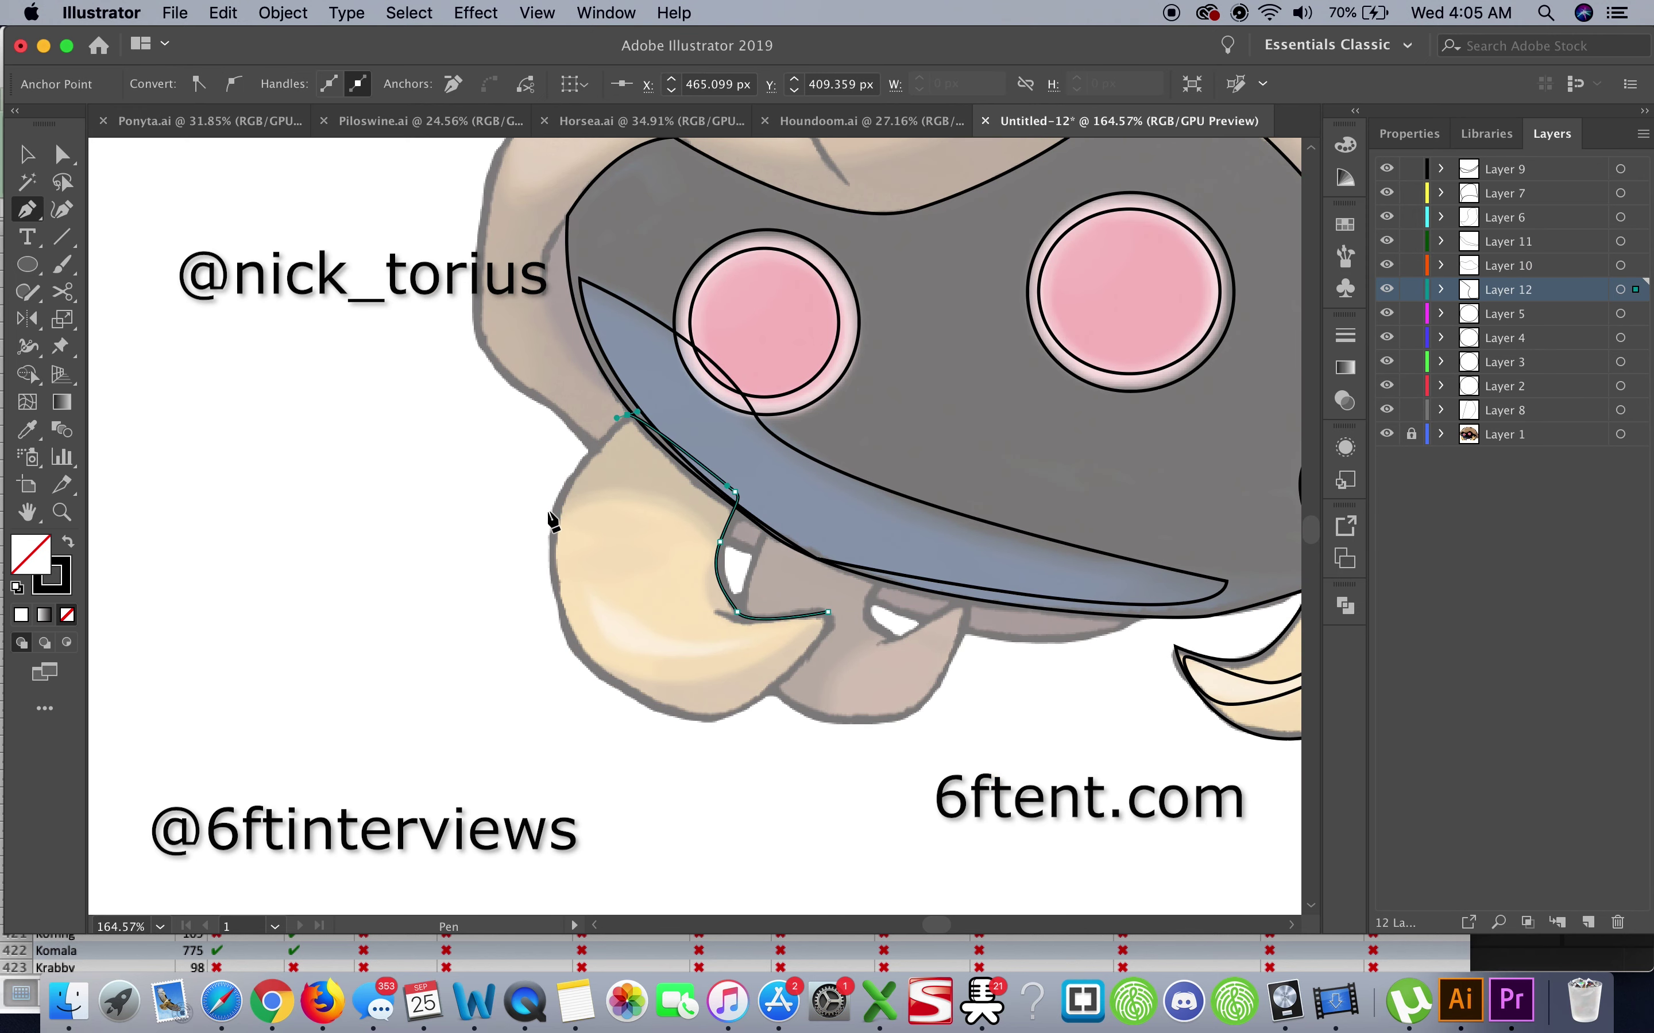
pyautogui.click(625, 688)
pyautogui.moveTo(738, 715); pyautogui.dragTo(762, 709)
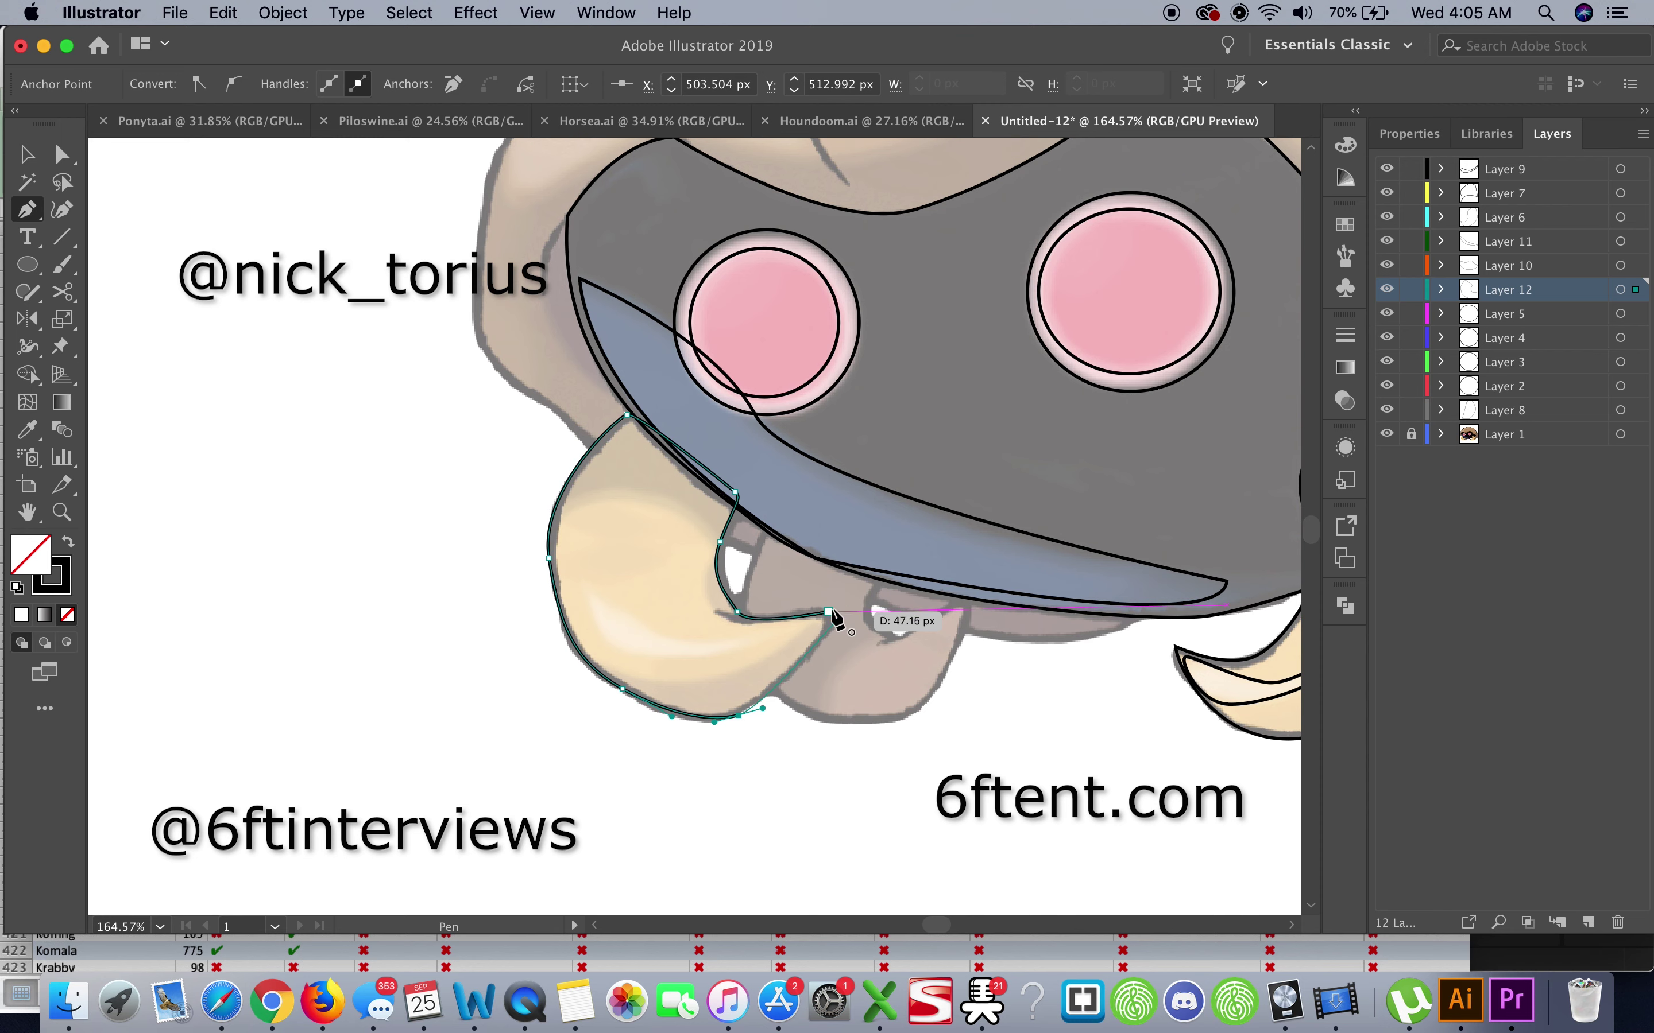
pyautogui.click(829, 610)
# Trace the left claw's inner crease curves, partly on a new layer
pyautogui.click(757, 638)
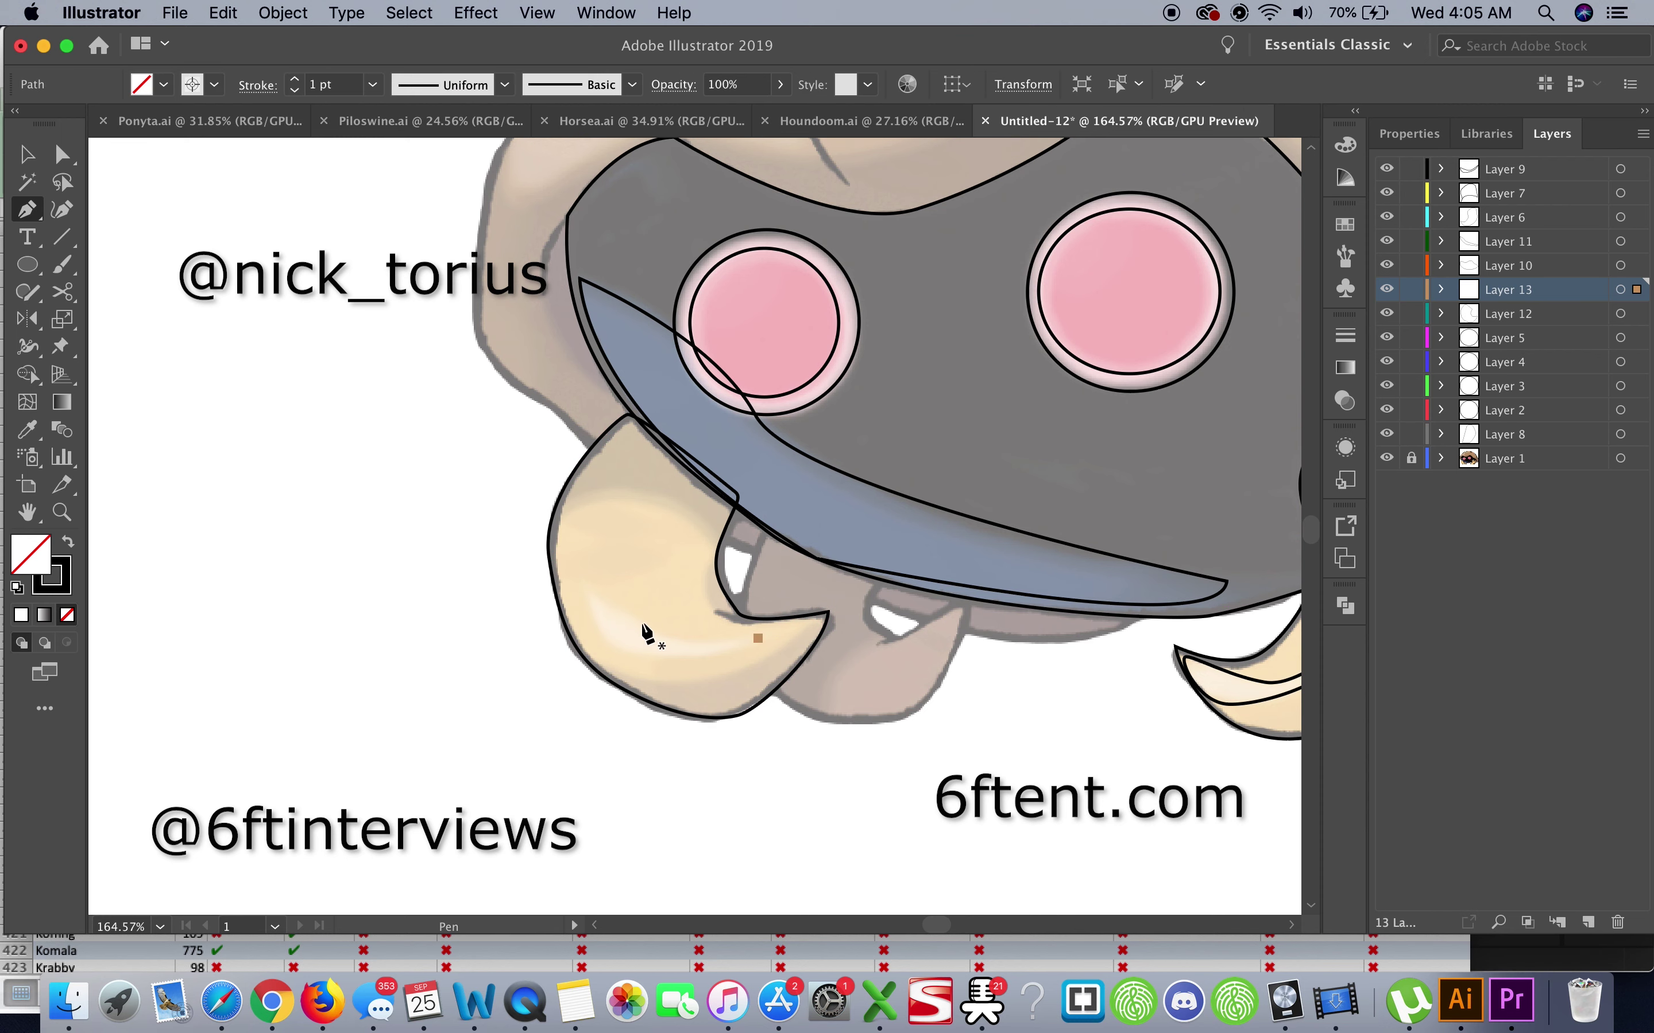
pyautogui.click(585, 587)
pyautogui.moveTo(755, 649); pyautogui.dragTo(772, 619)
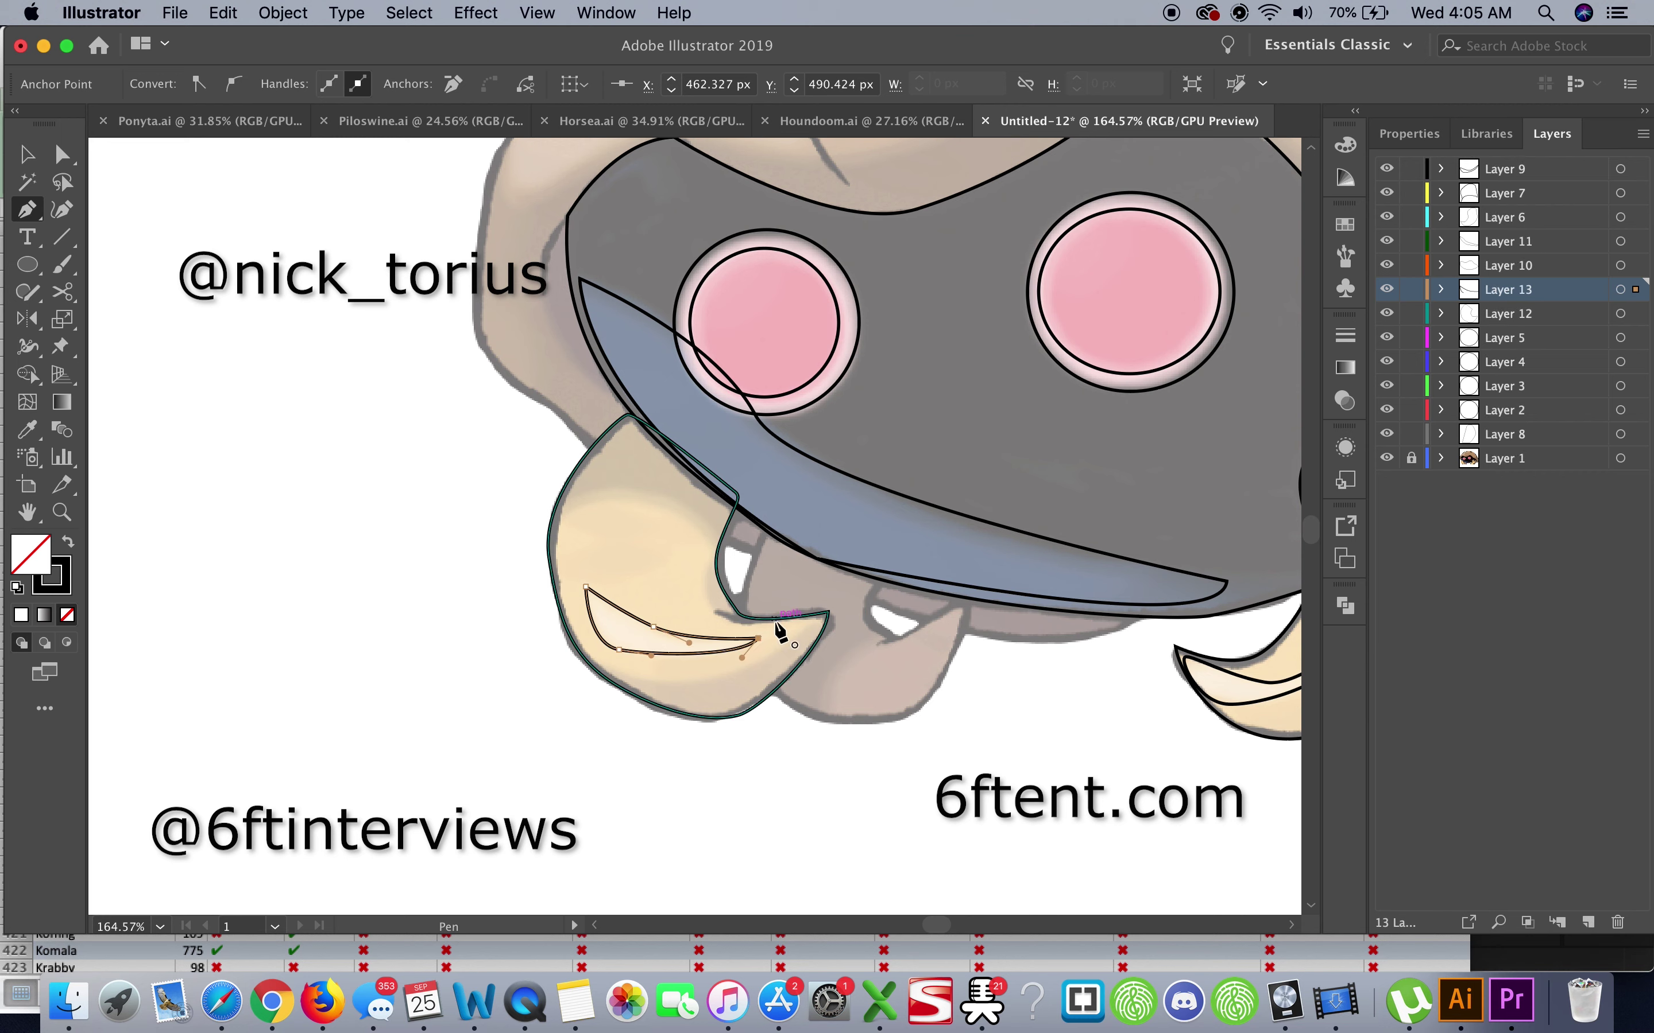
pyautogui.click(1588, 922)
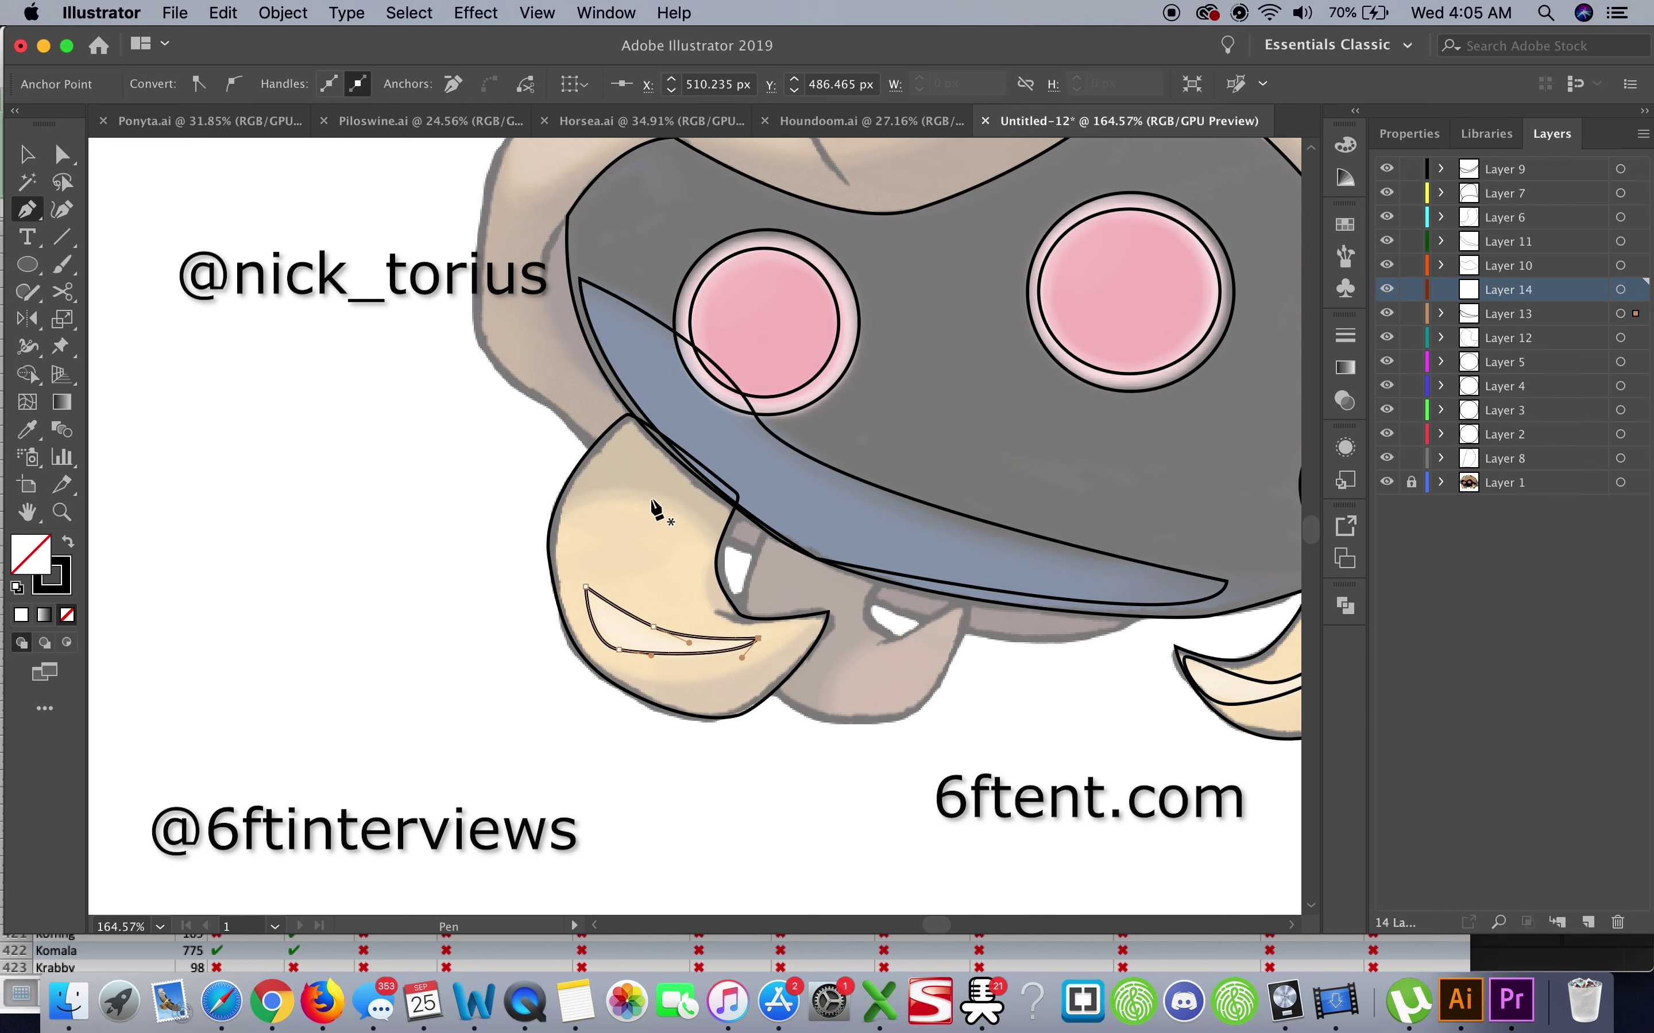
pyautogui.click(549, 558)
pyautogui.moveTo(549, 507); pyautogui.dragTo(651, 499)
pyautogui.press('Escape')
pyautogui.moveTo(613, 674); pyautogui.dragTo(655, 704)
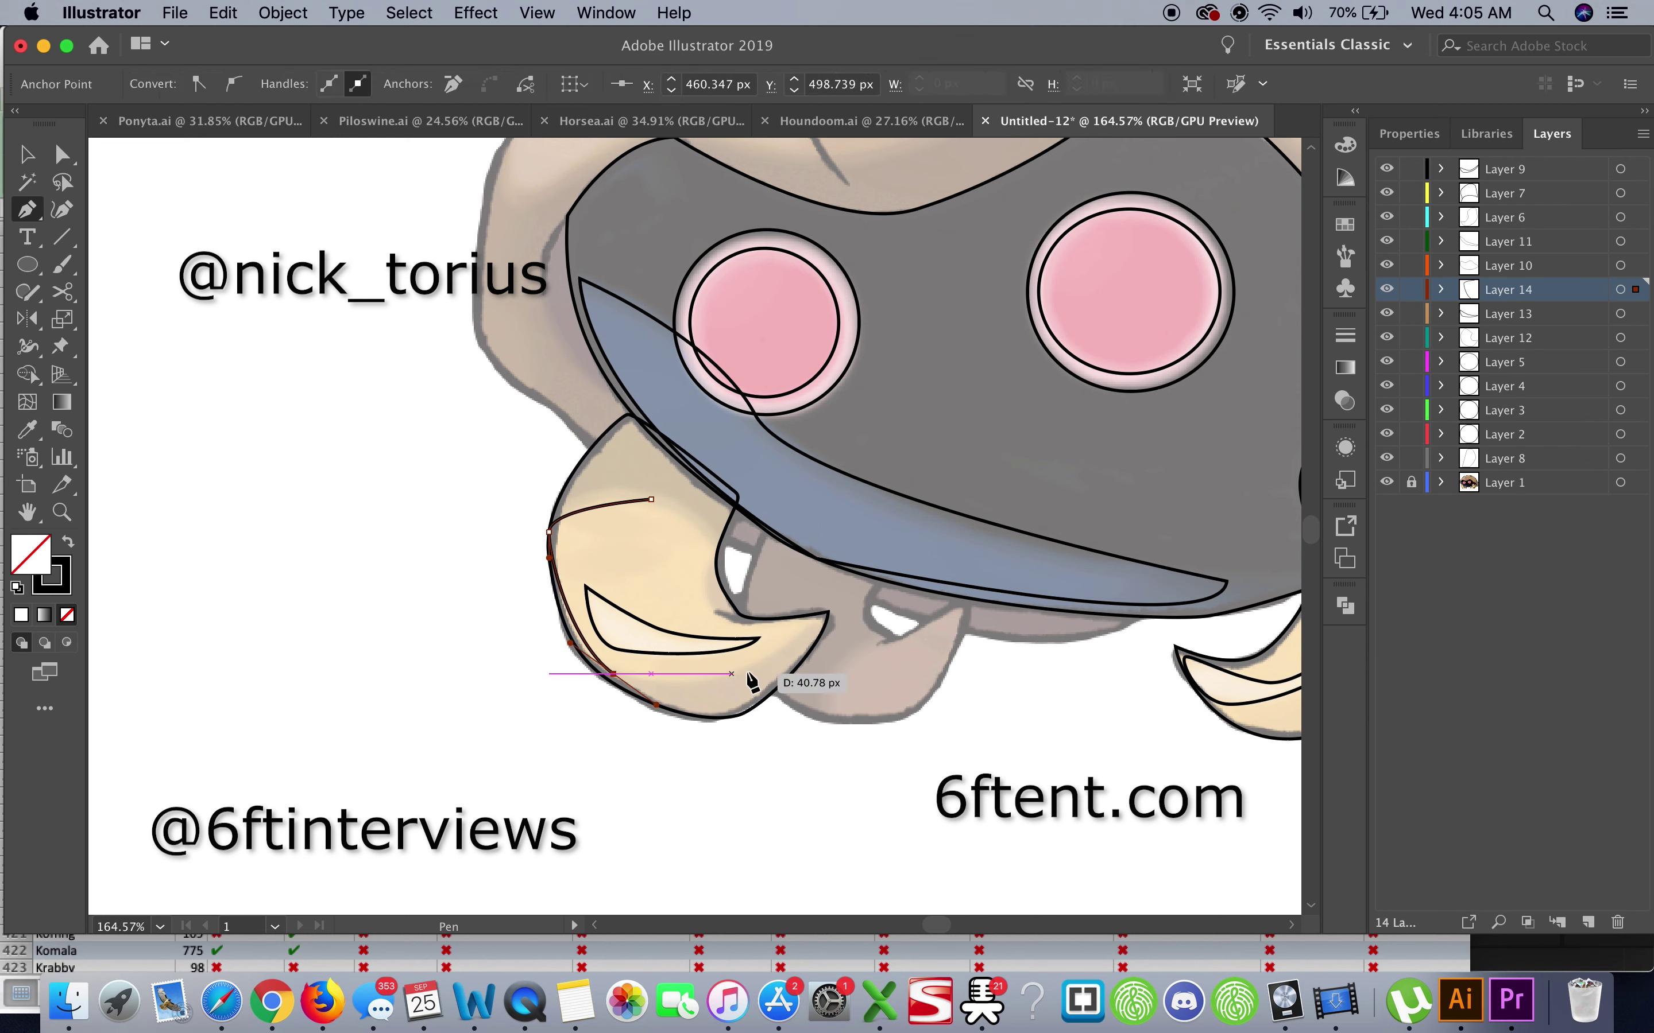
pyautogui.click(827, 605)
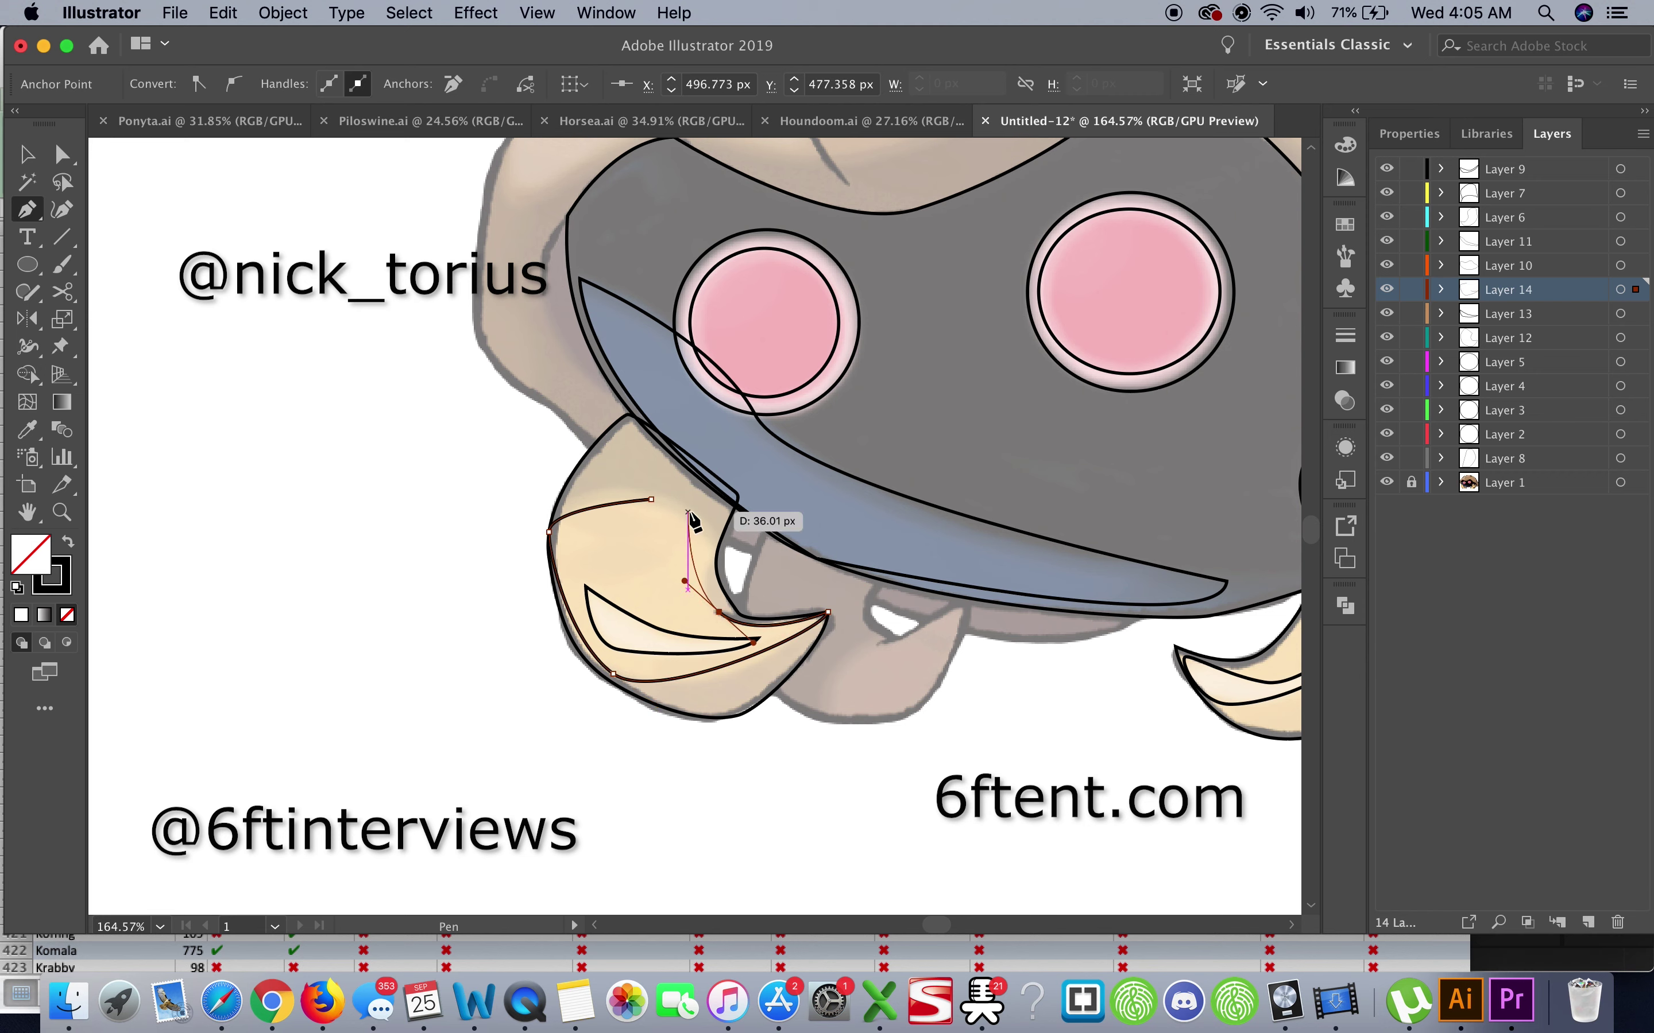
pyautogui.moveTo(689, 514); pyautogui.dragTo(729, 524)
pyautogui.click(1554, 488)
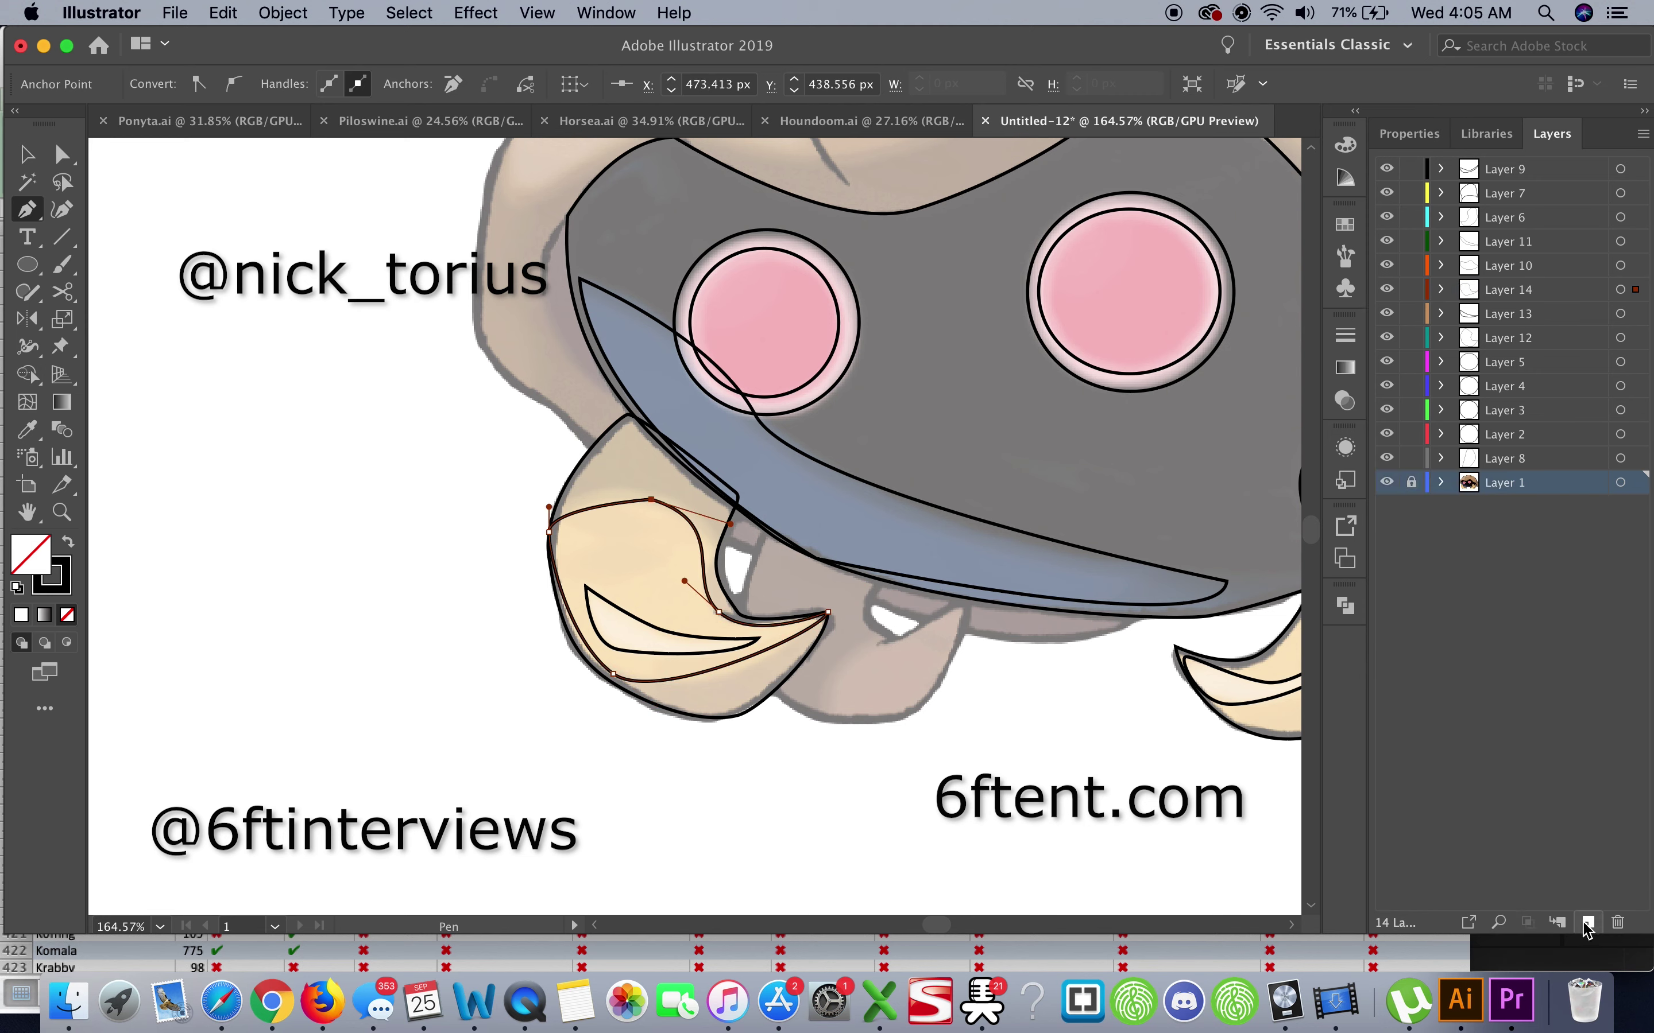
# On a new layer, outline the leg beneath the mouth as a closed path
pyautogui.click(1588, 922)
pyautogui.click(968, 606)
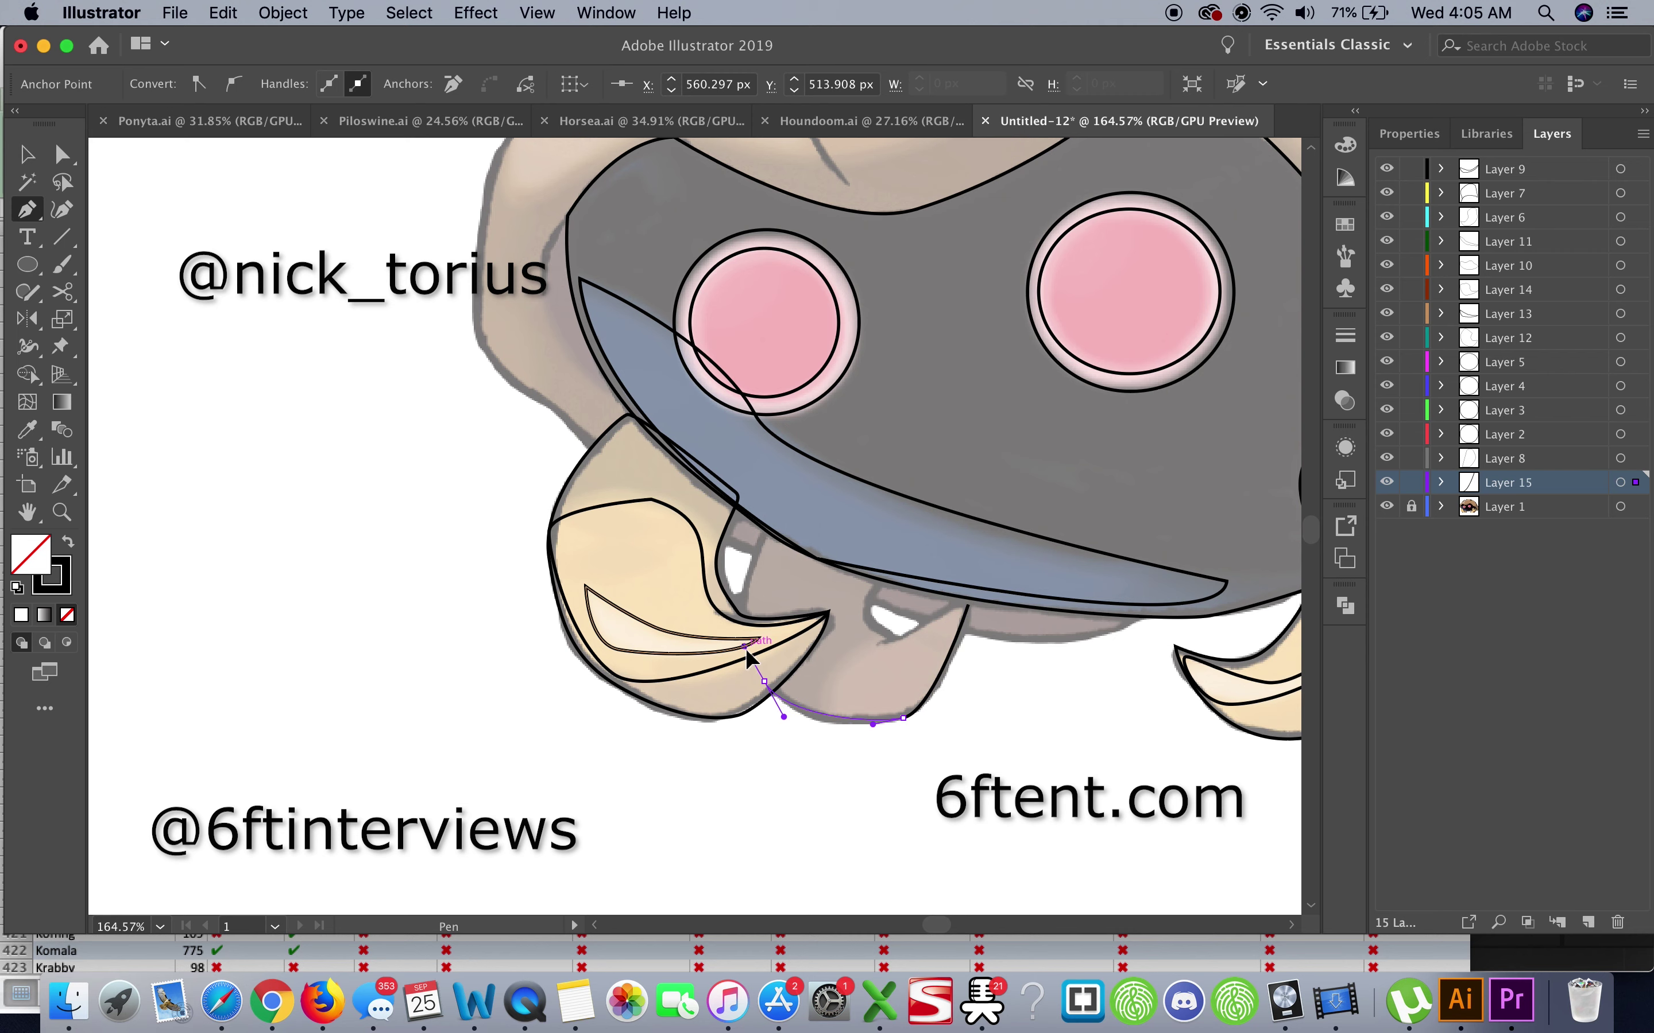
pyautogui.click(764, 682)
pyautogui.moveTo(767, 530); pyautogui.dragTo(813, 459)
pyautogui.moveTo(883, 580); pyautogui.dragTo(896, 638)
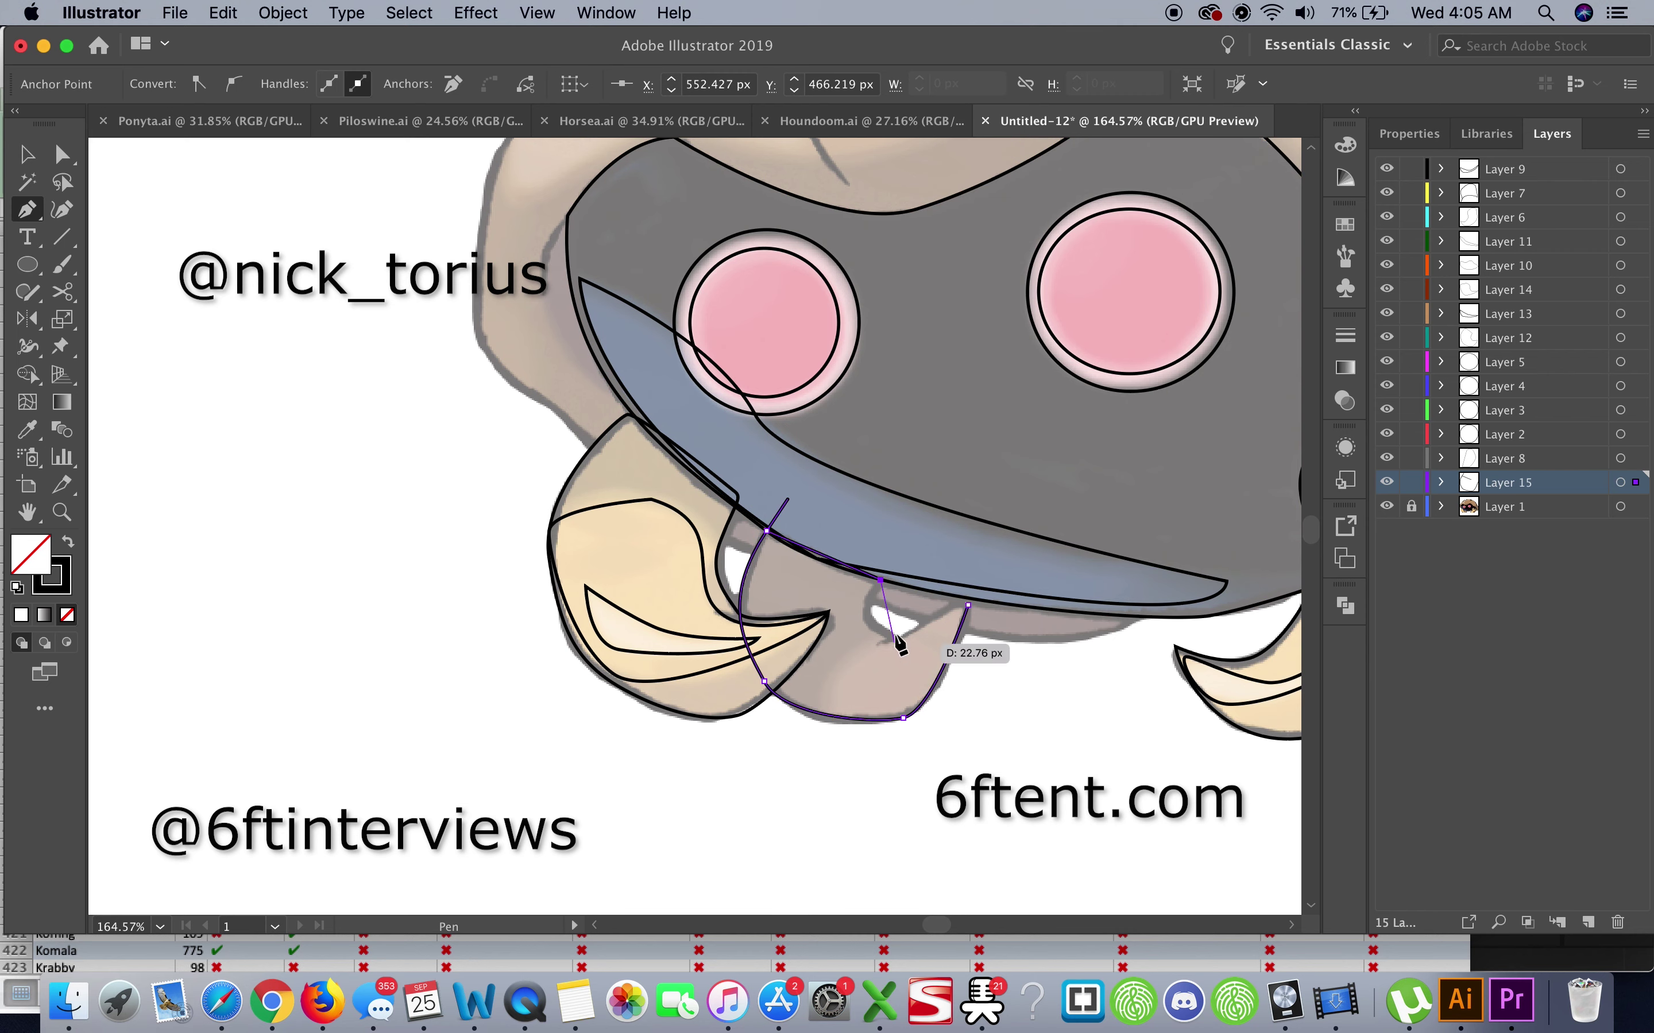
pyautogui.click(967, 605)
pyautogui.scroll(-5, 703, 765)
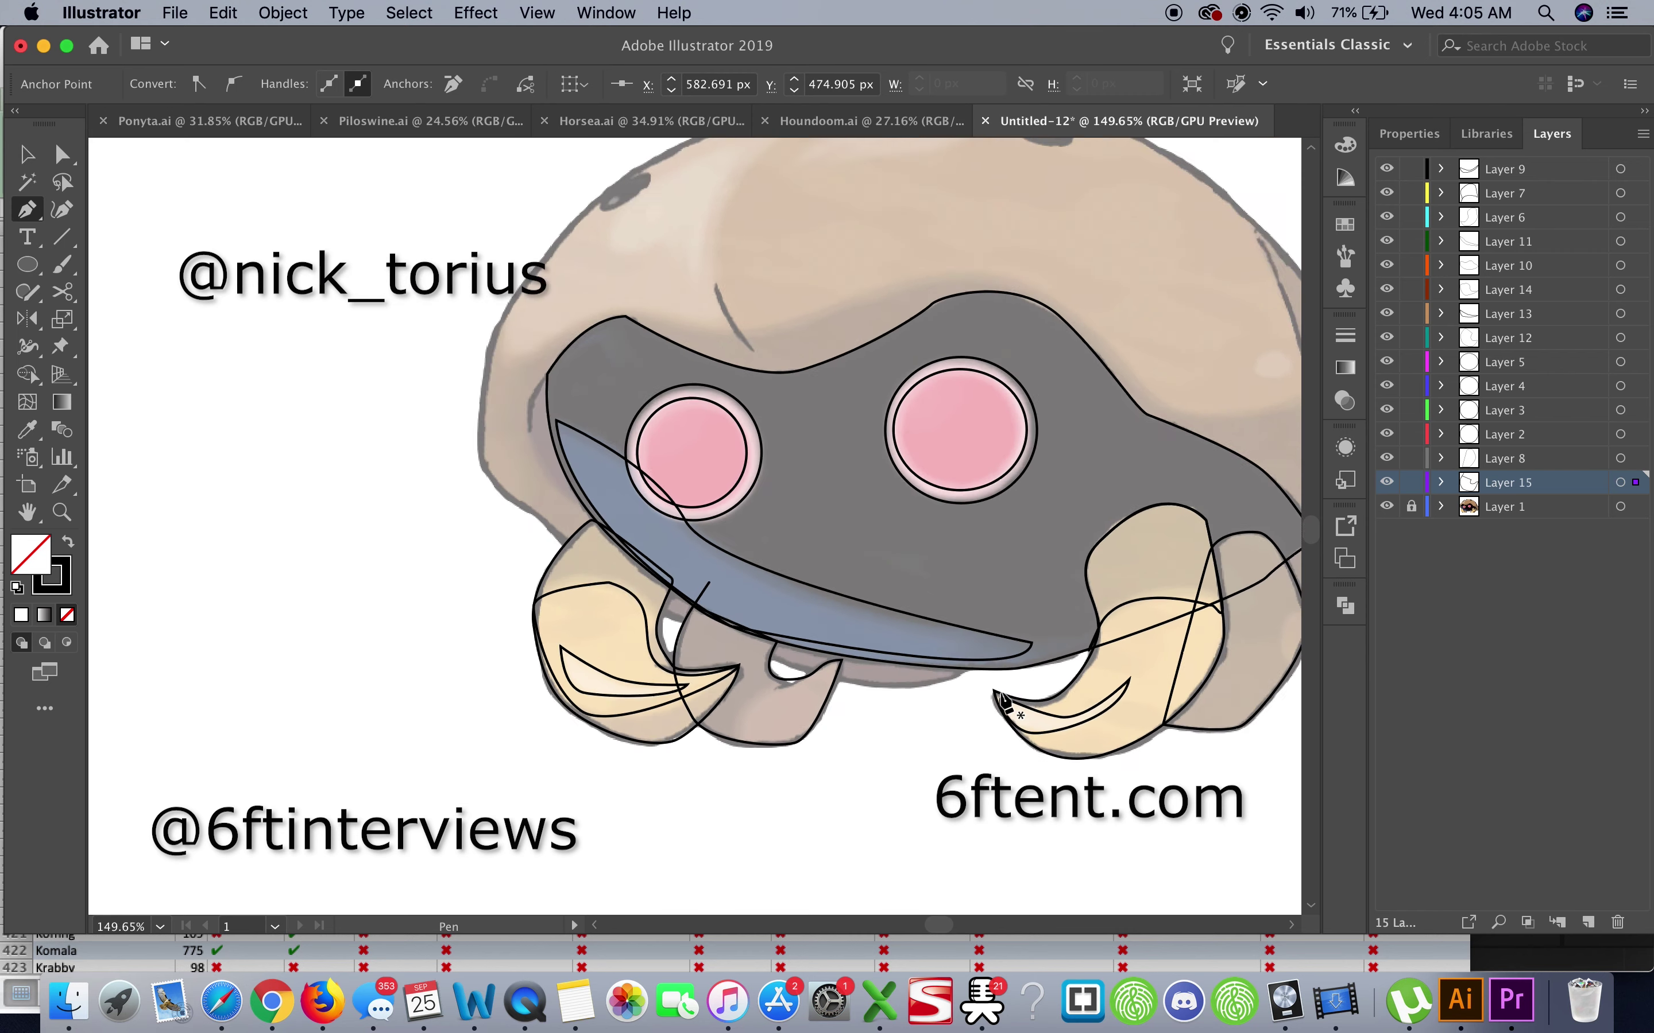
pyautogui.hscroll(5, 1003, 699)
pyautogui.click(1588, 922)
# Pen-trace the shell's full outer edge as a closed path
pyautogui.click(1061, 655)
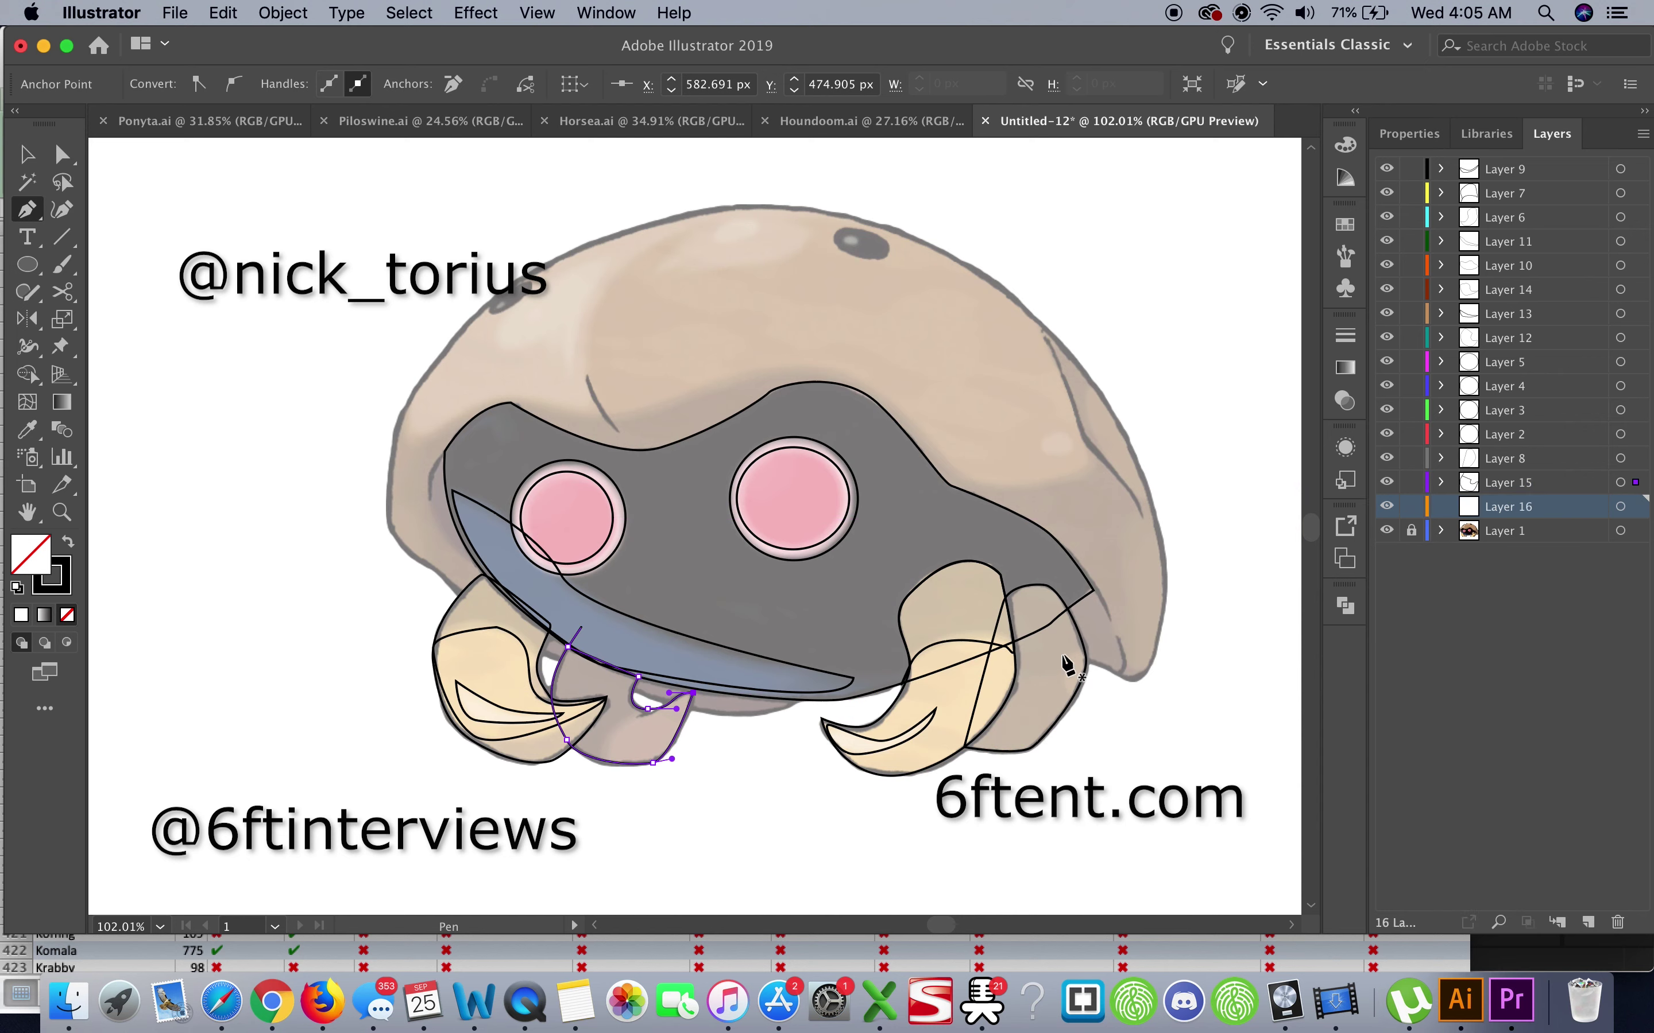
pyautogui.click(1114, 674)
pyautogui.moveTo(1114, 674); pyautogui.dragTo(1119, 681)
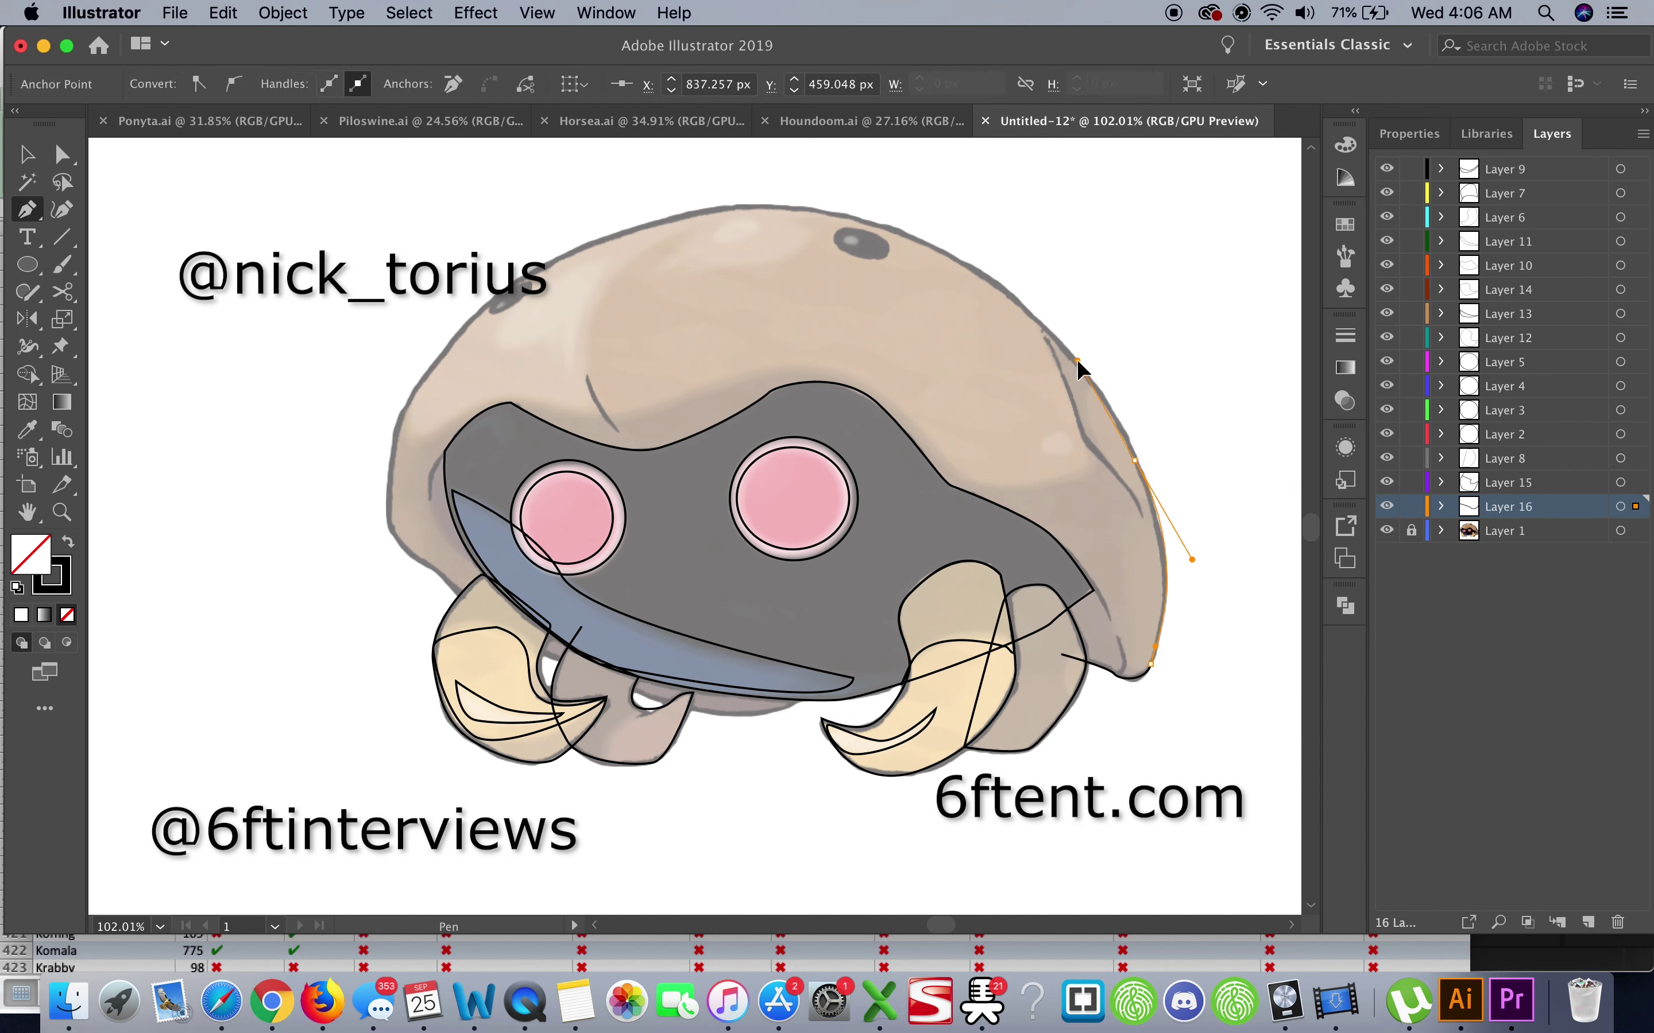
pyautogui.moveTo(892, 231); pyautogui.dragTo(756, 180)
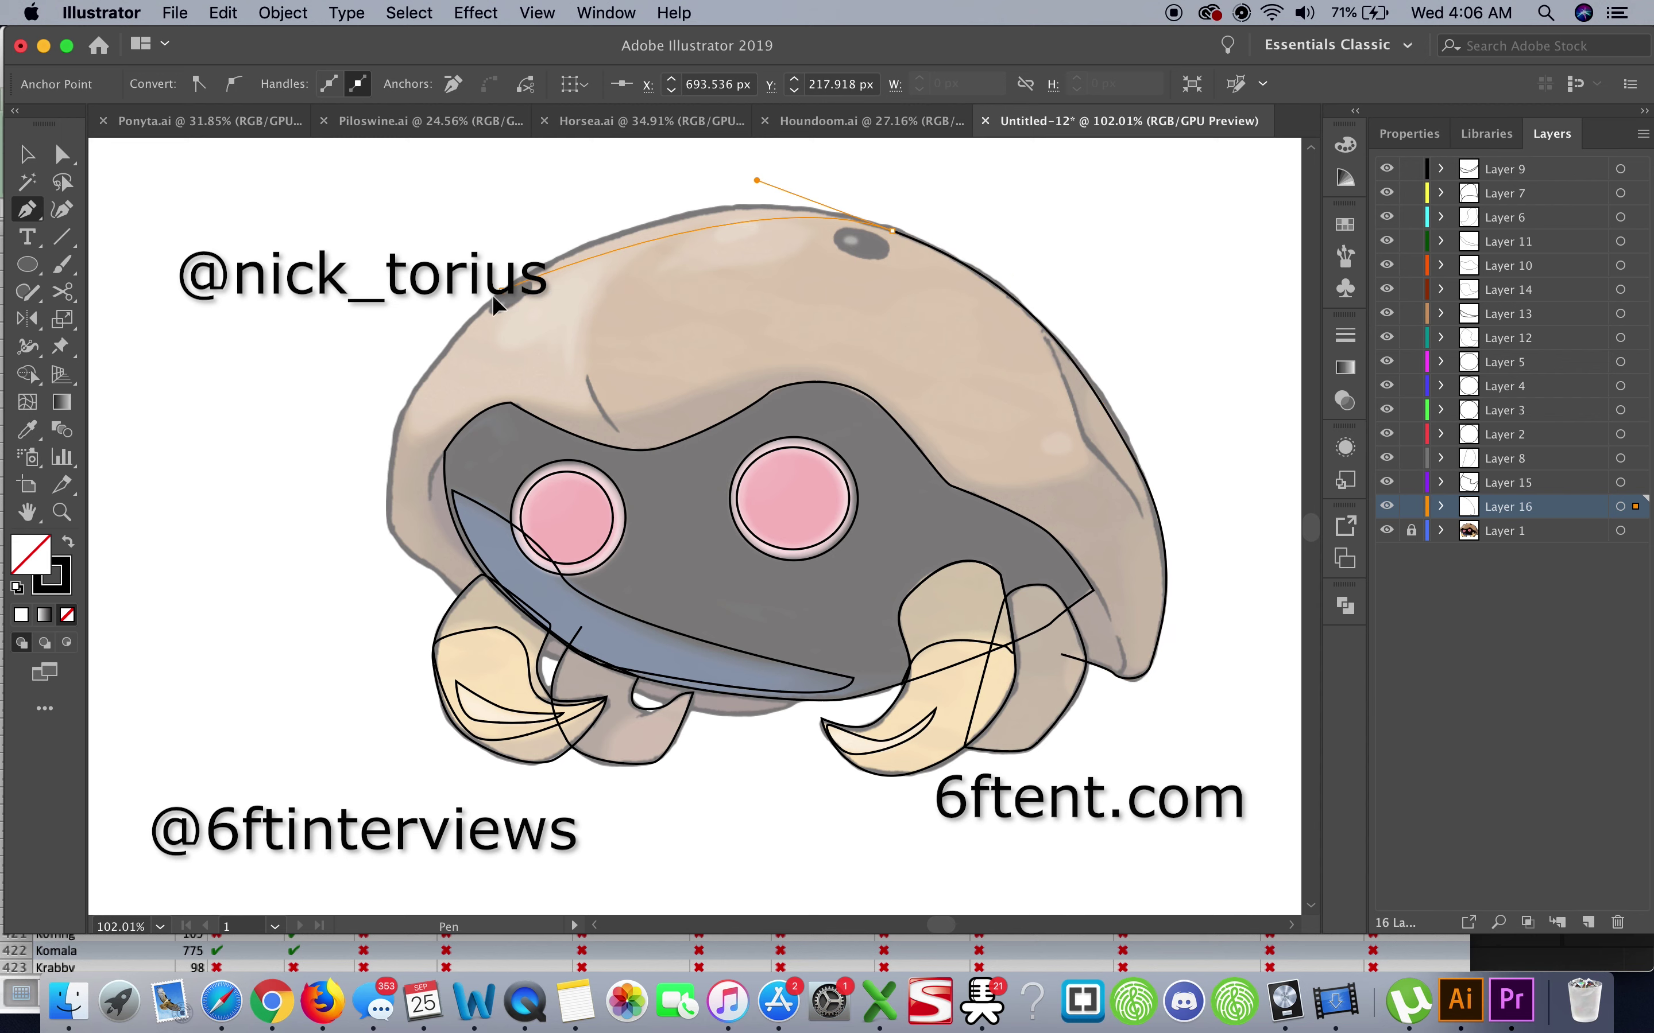
pyautogui.click(386, 460)
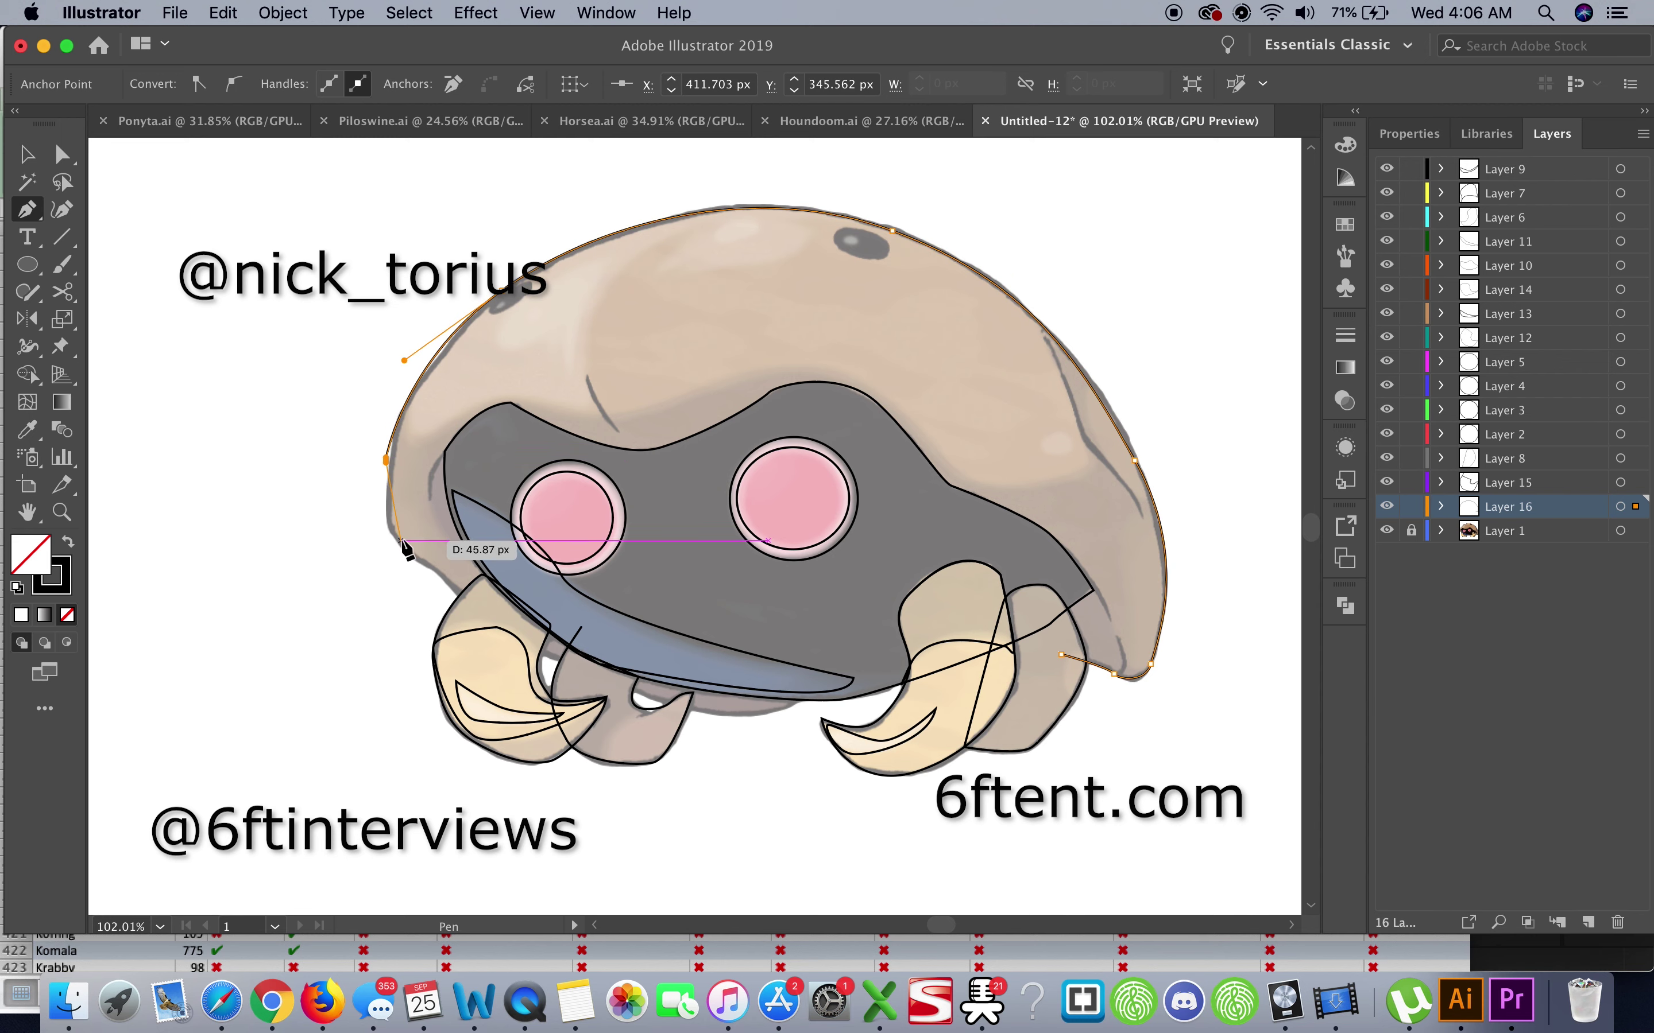
pyautogui.moveTo(401, 542); pyautogui.dragTo(424, 555)
pyautogui.moveTo(485, 618); pyautogui.dragTo(497, 627)
pyautogui.moveTo(806, 697); pyautogui.dragTo(854, 701)
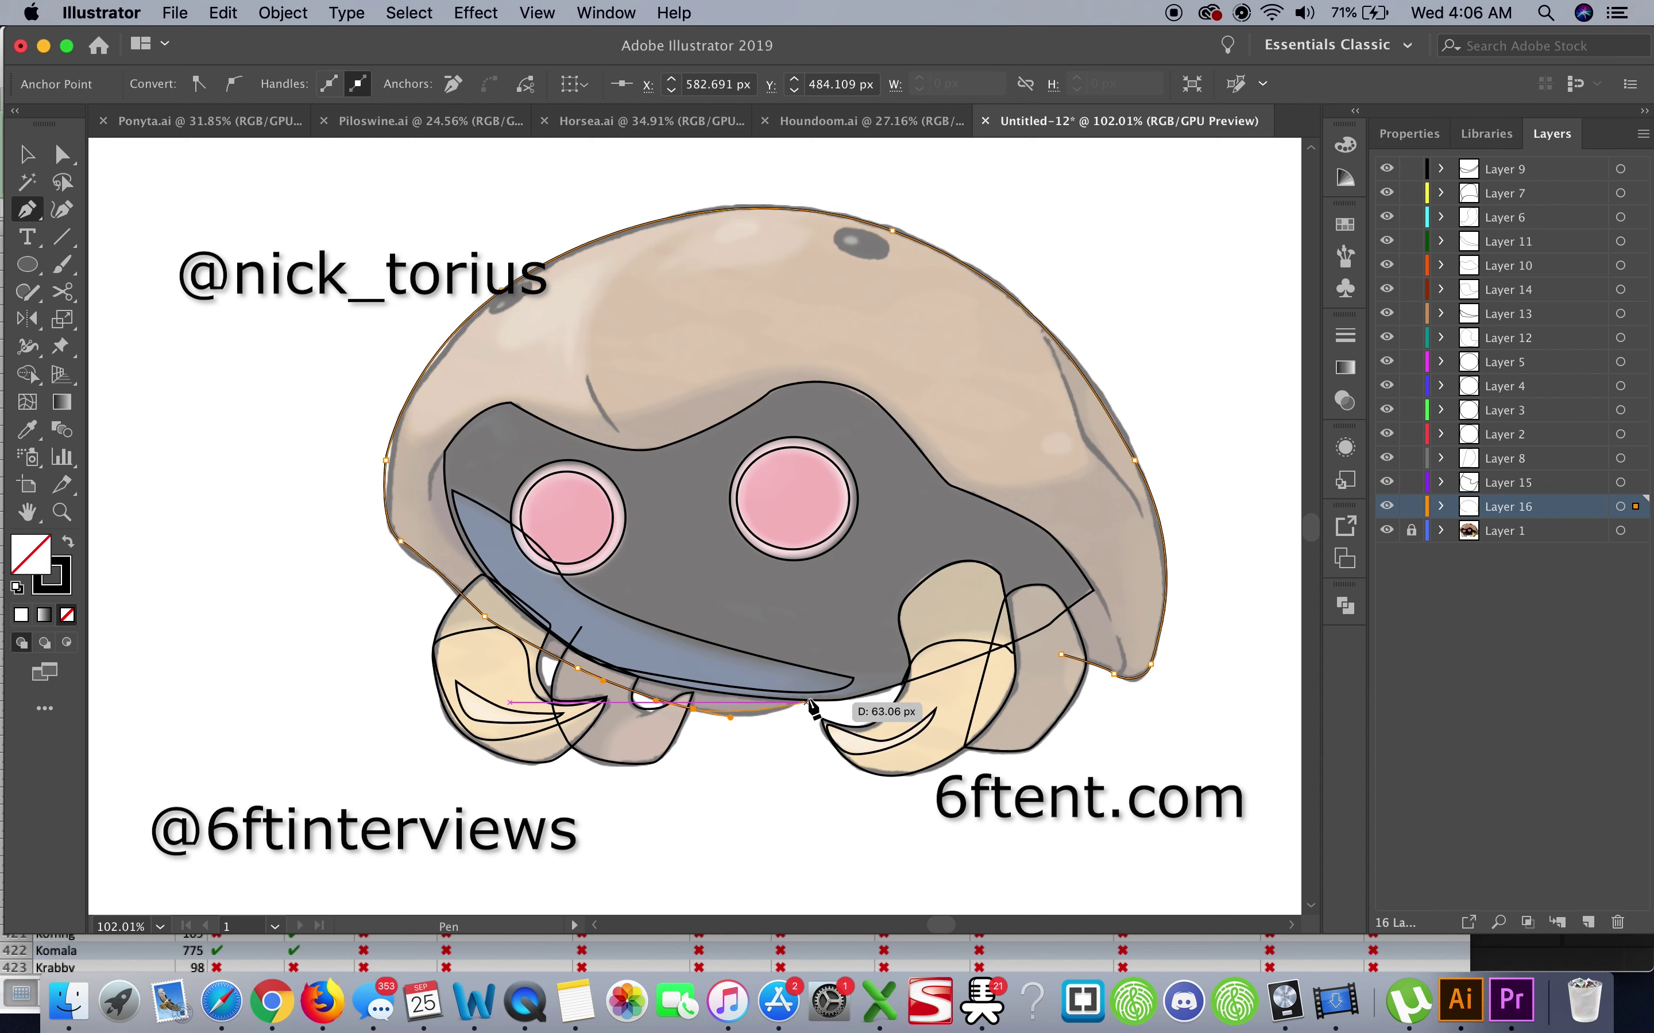
pyautogui.click(1129, 678)
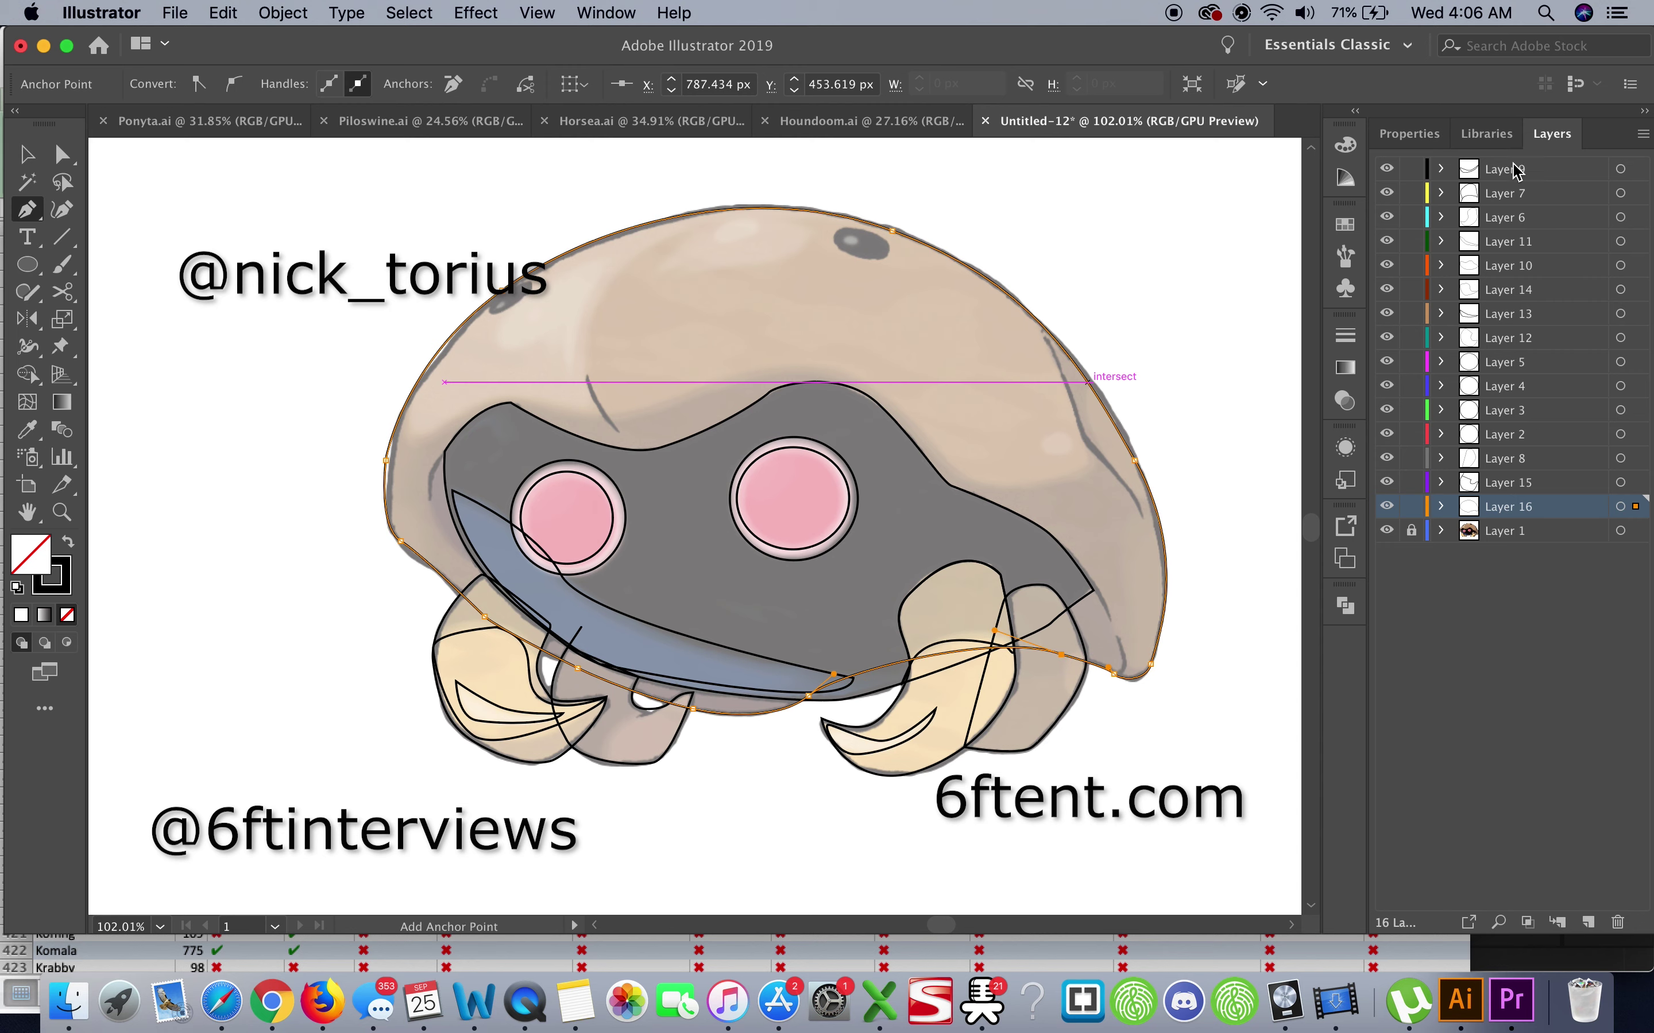
# On new Layer 17, draw the rim curve above the face plate down the right side
pyautogui.click(1588, 922)
pyautogui.scroll(3, 801, 351)
pyautogui.hscroll(-3, 801, 351)
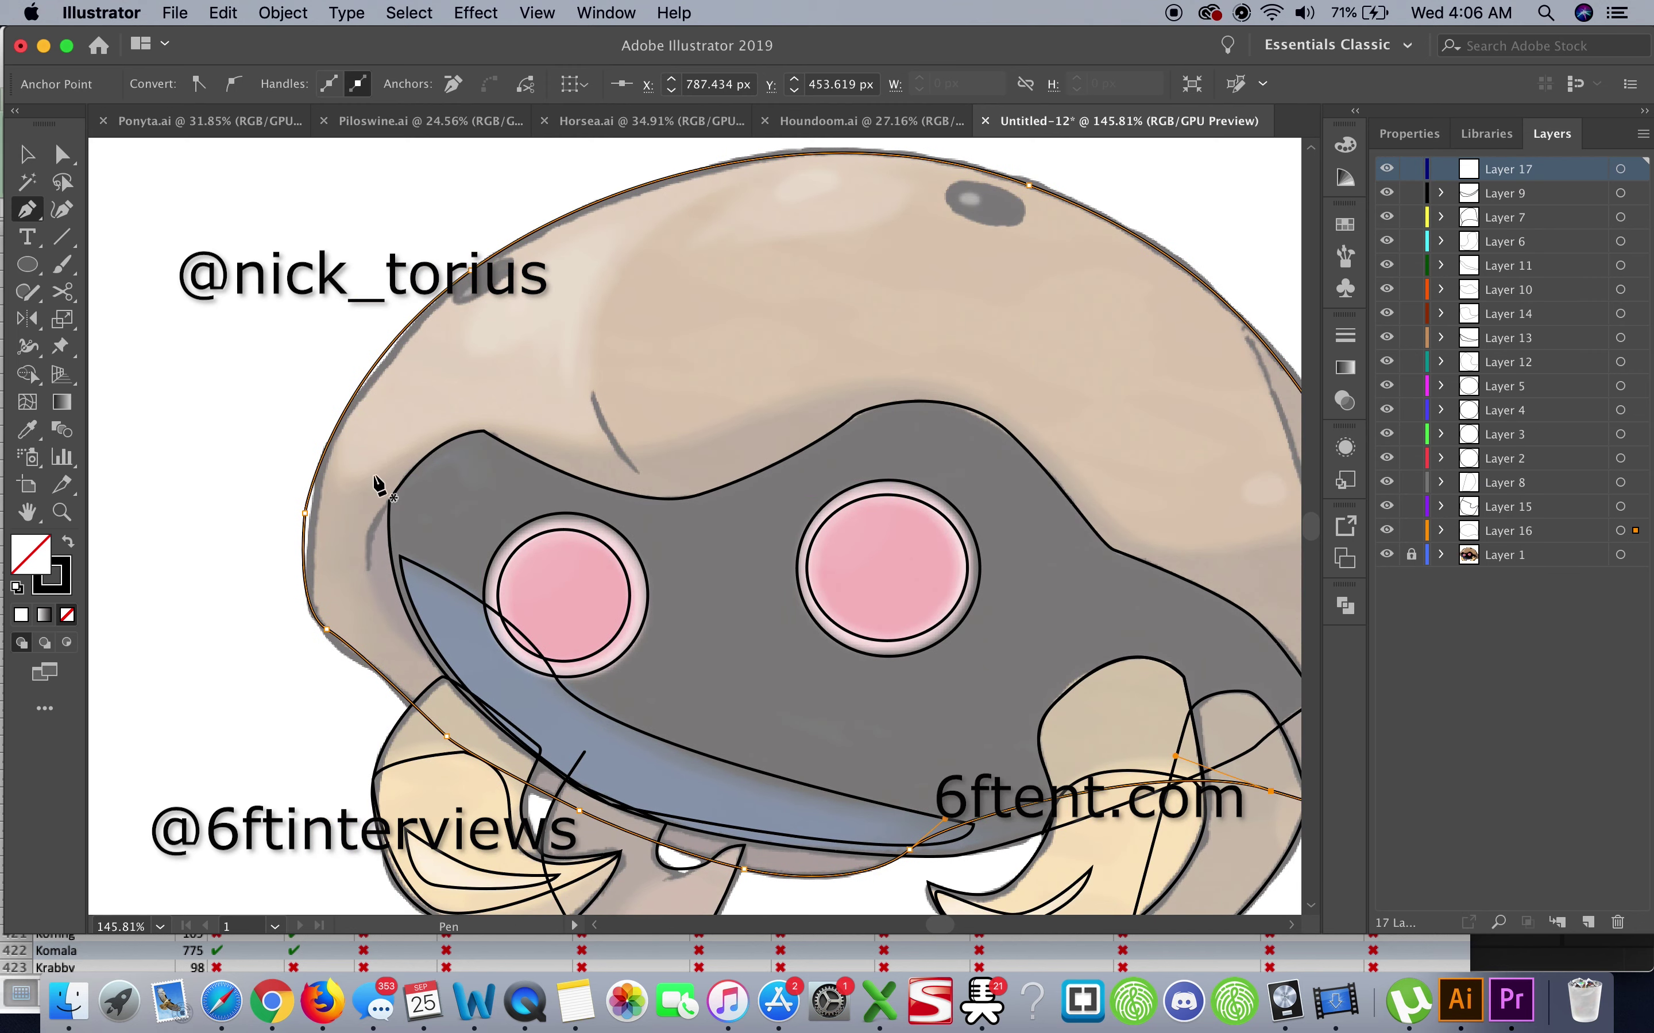
pyautogui.click(332, 466)
pyautogui.moveTo(378, 475); pyautogui.dragTo(403, 456)
pyautogui.moveTo(483, 418); pyautogui.dragTo(560, 425)
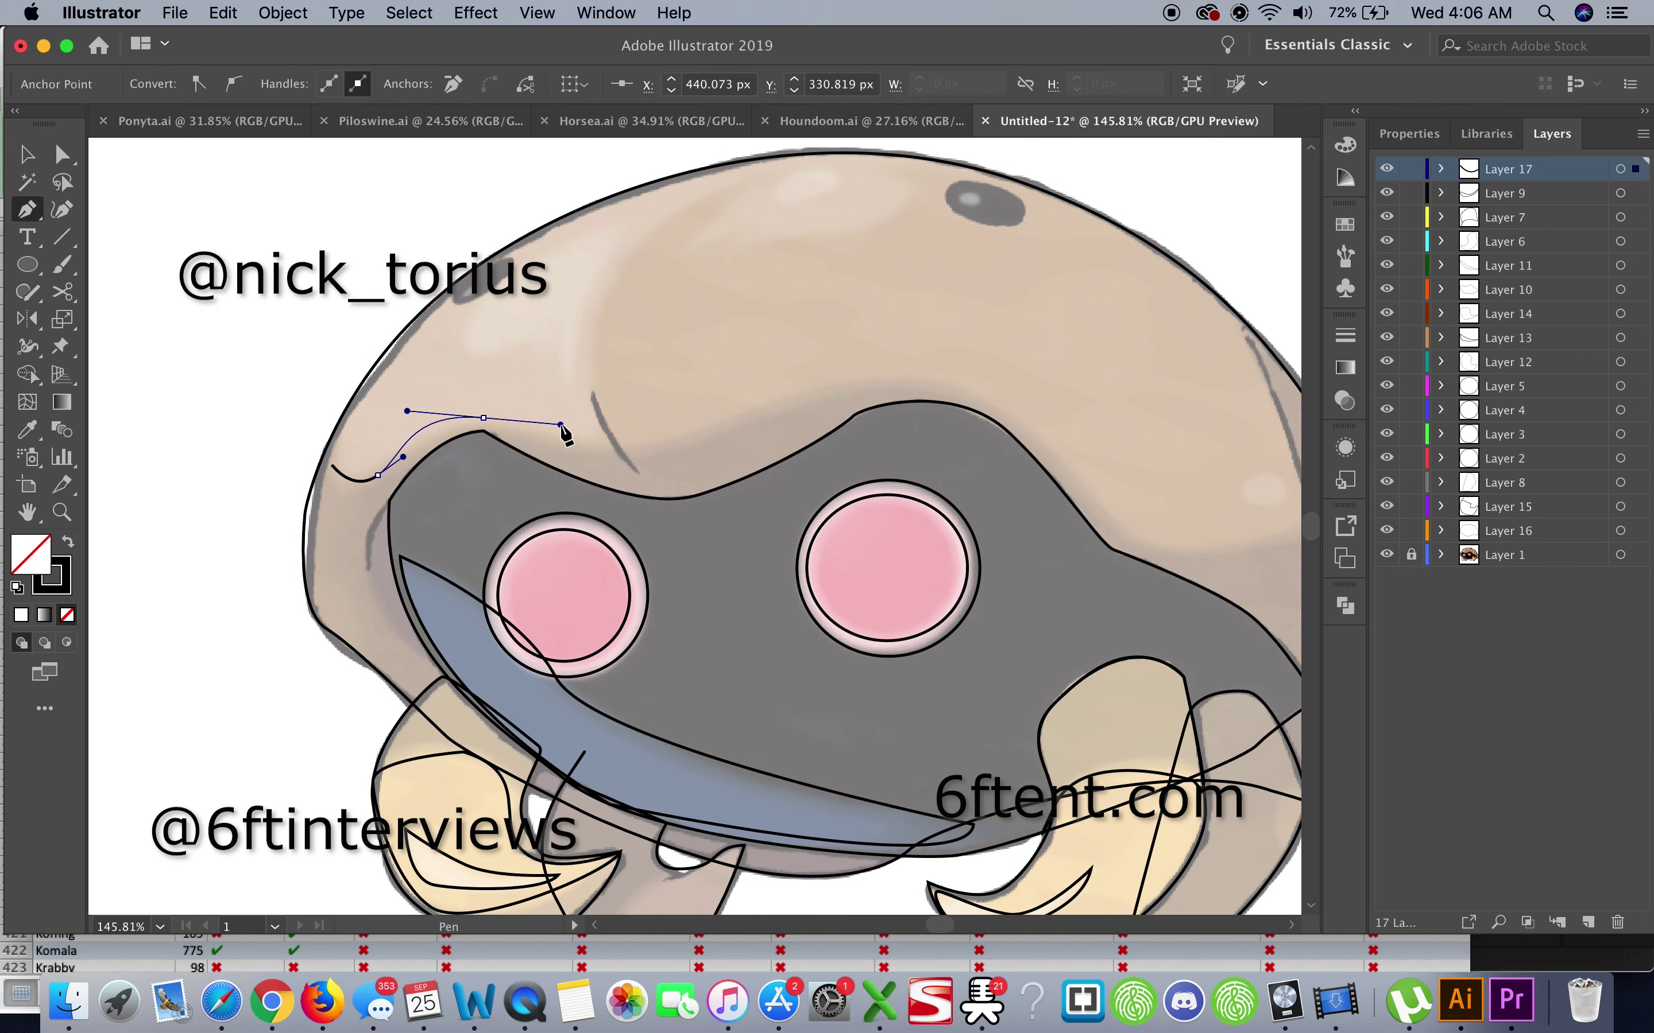
pyautogui.moveTo(936, 383); pyautogui.dragTo(1042, 412)
pyautogui.moveTo(1139, 530); pyautogui.dragTo(1165, 534)
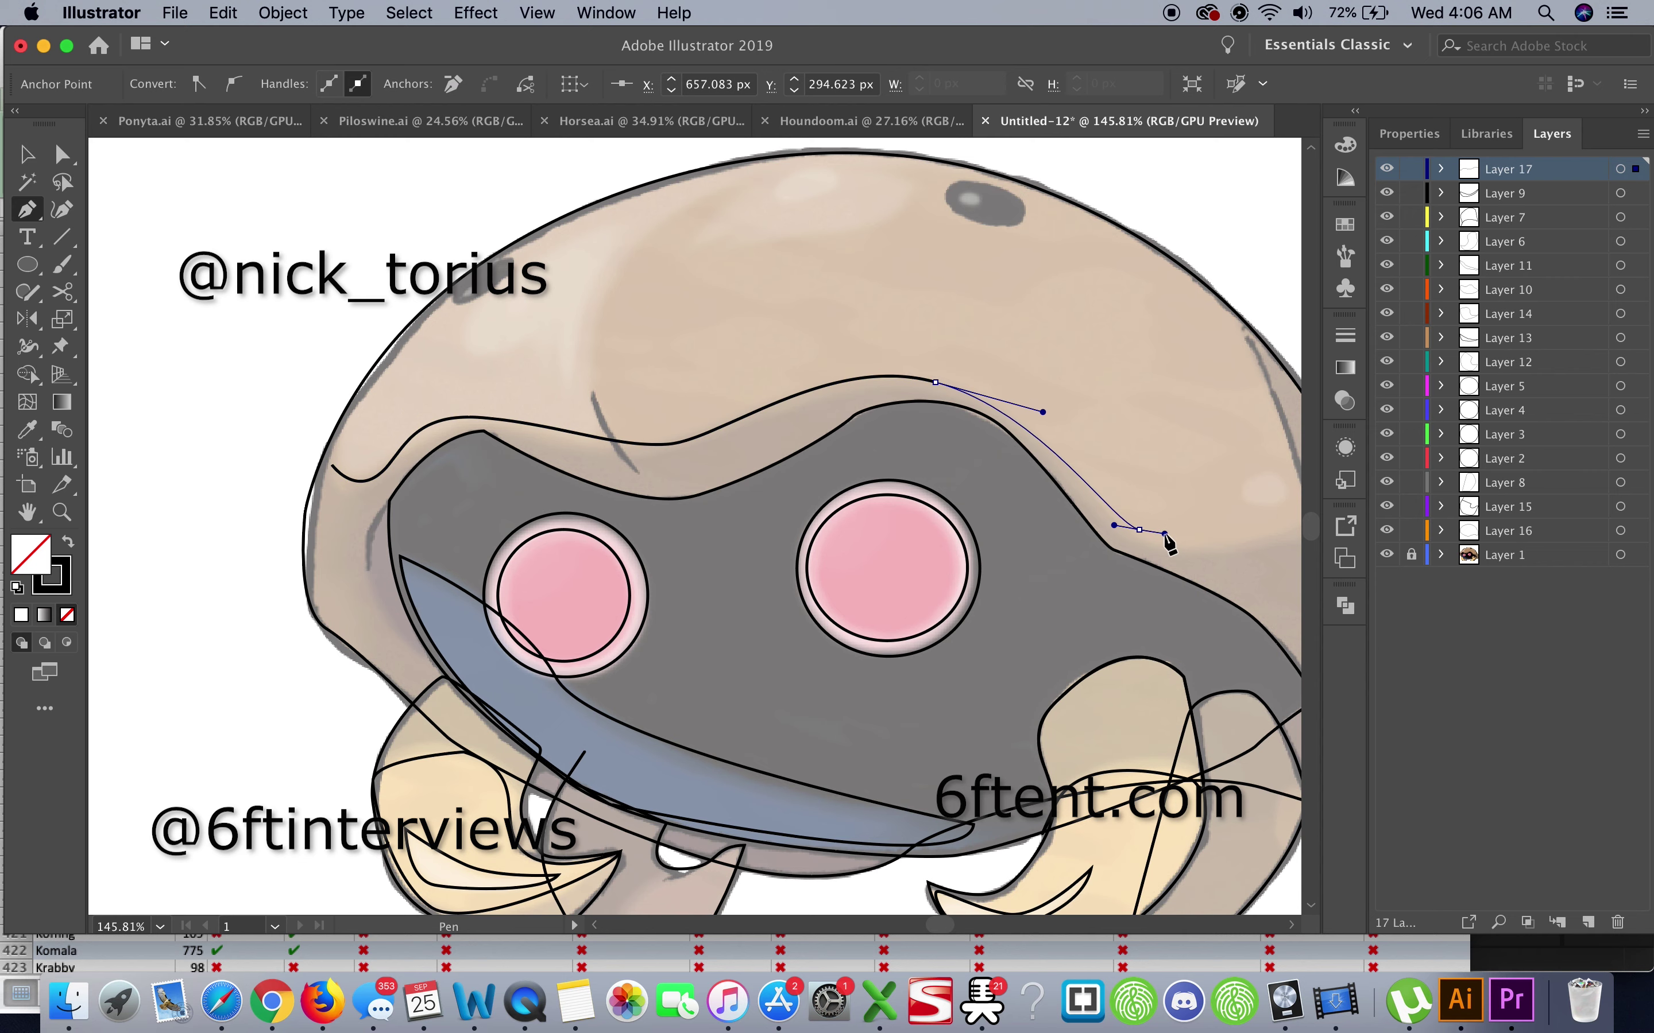
pyautogui.hscroll(5, 1127, 519)
# Trace a curved path along the shell's top and down its left side
pyautogui.click(964, 462)
pyautogui.scroll(5, 965, 462)
pyautogui.hscroll(-5, 965, 462)
pyautogui.click(1115, 581)
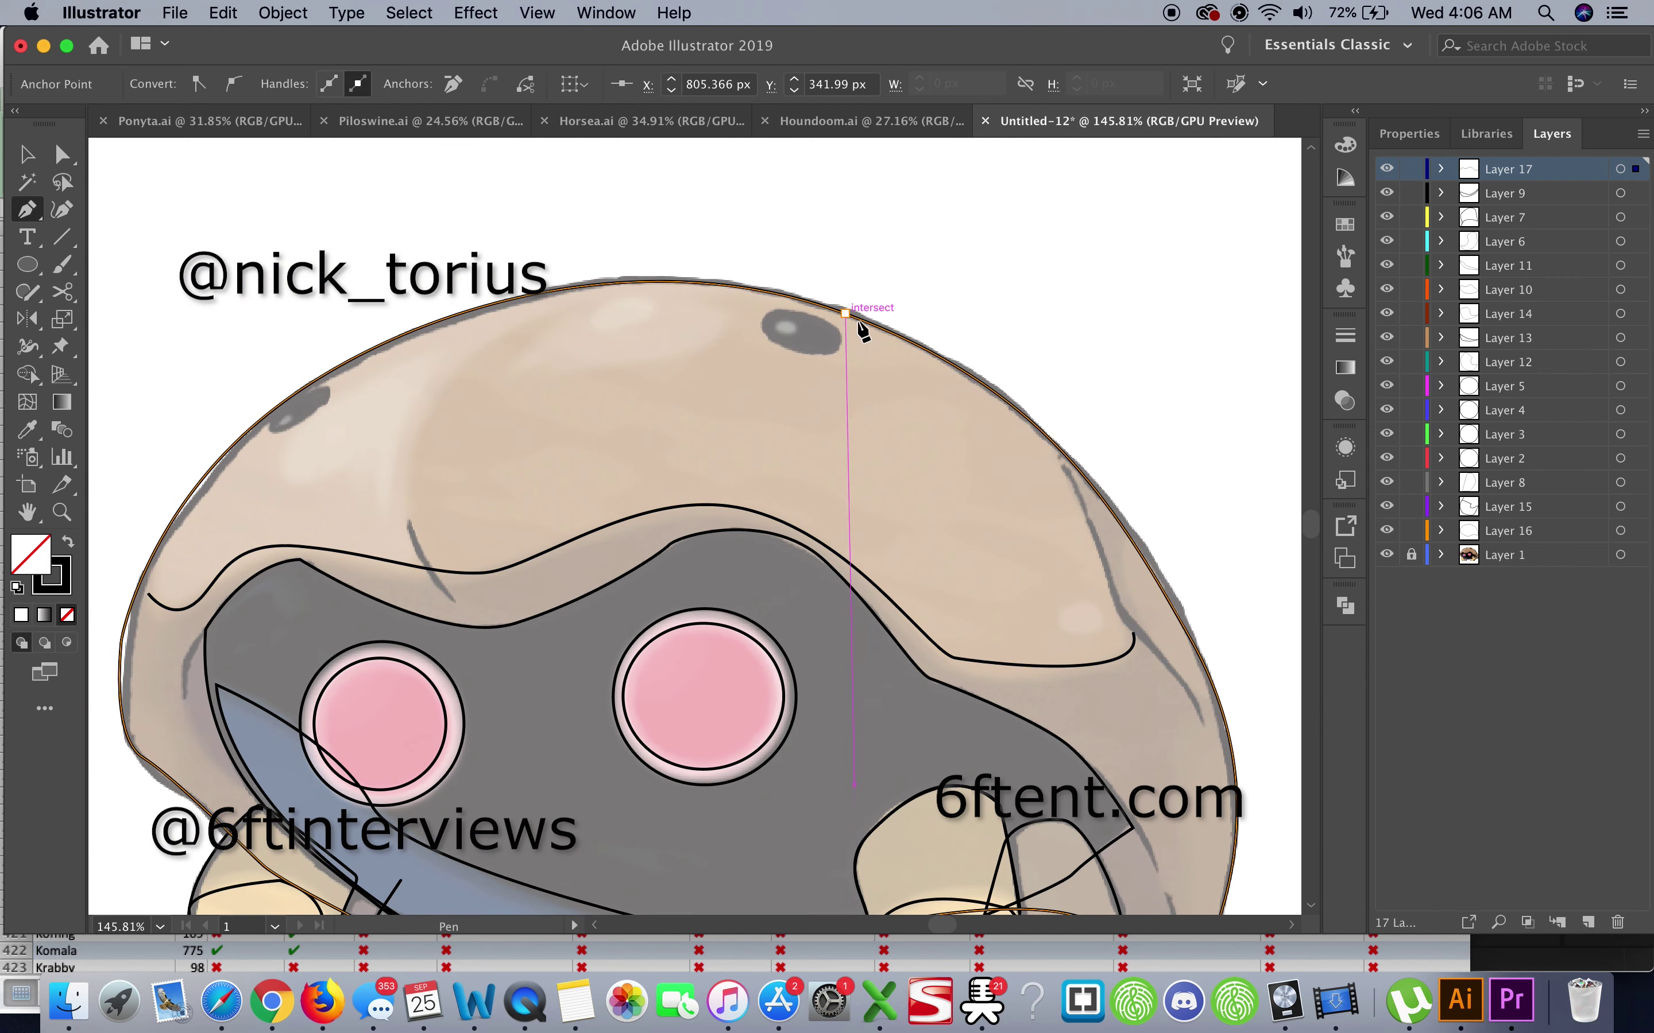
pyautogui.moveTo(845, 314); pyautogui.dragTo(582, 212)
pyautogui.moveTo(244, 434); pyautogui.dragTo(164, 506)
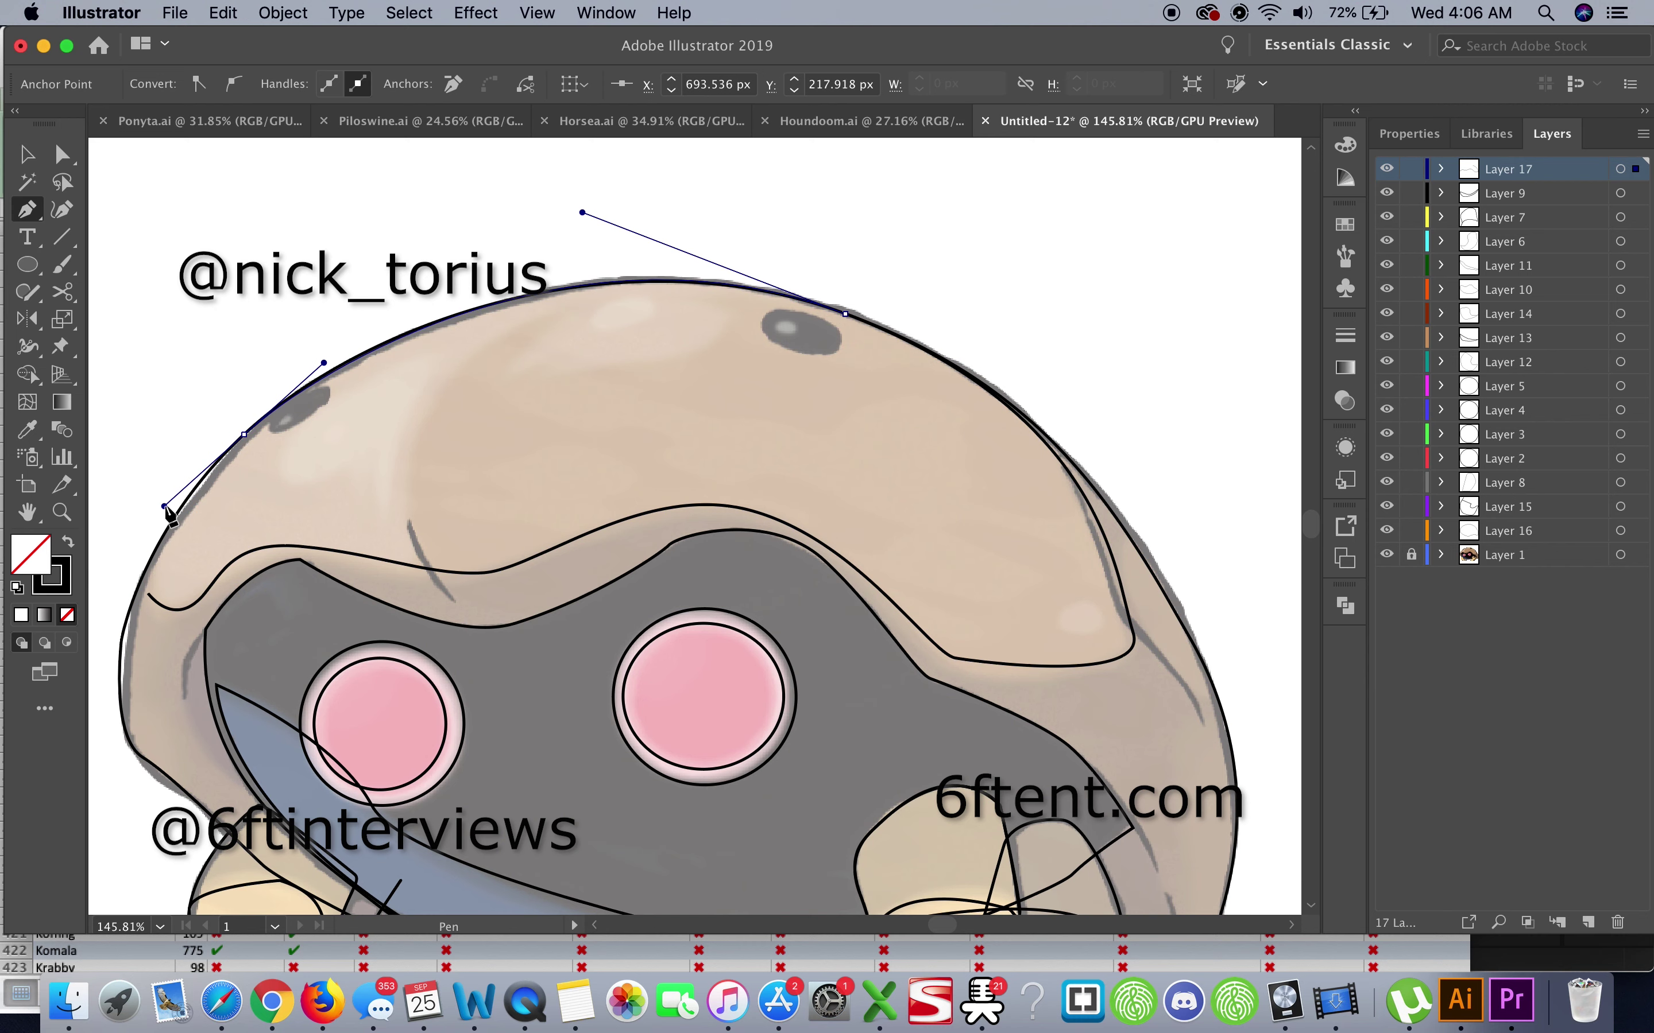
# Place an ellipse over the right shell spot with a small highlight ellipse inside
pyautogui.click(1587, 923)
pyautogui.press('l')
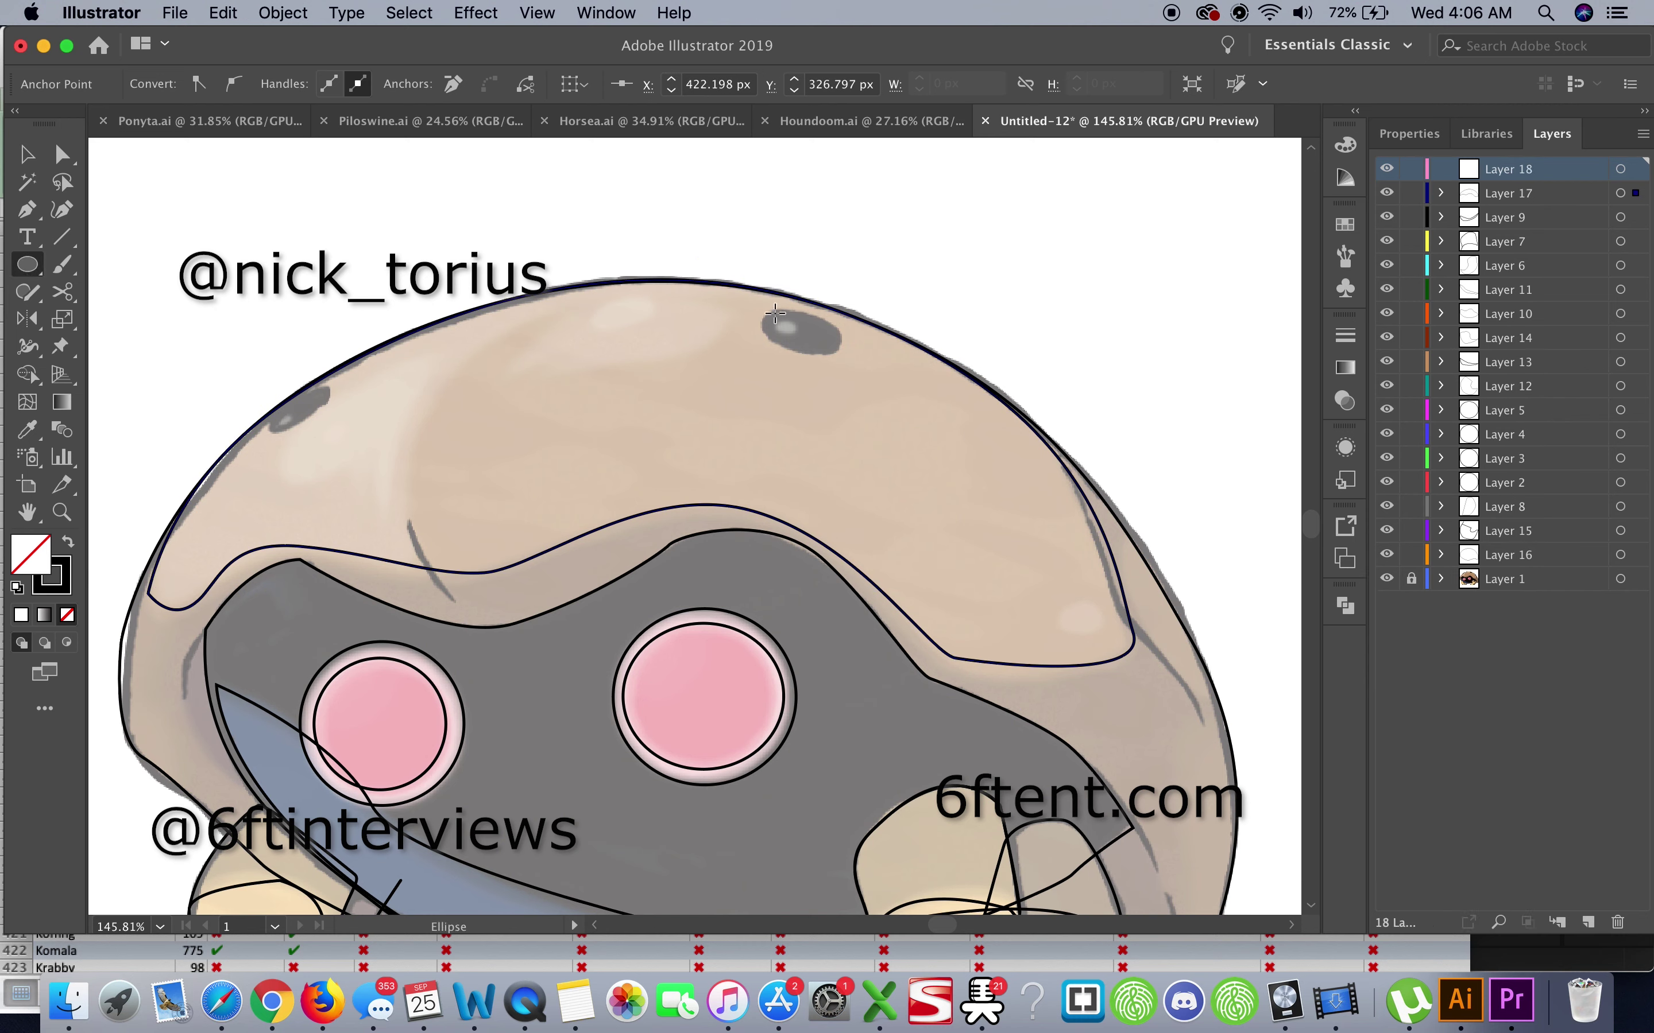
pyautogui.press('v')
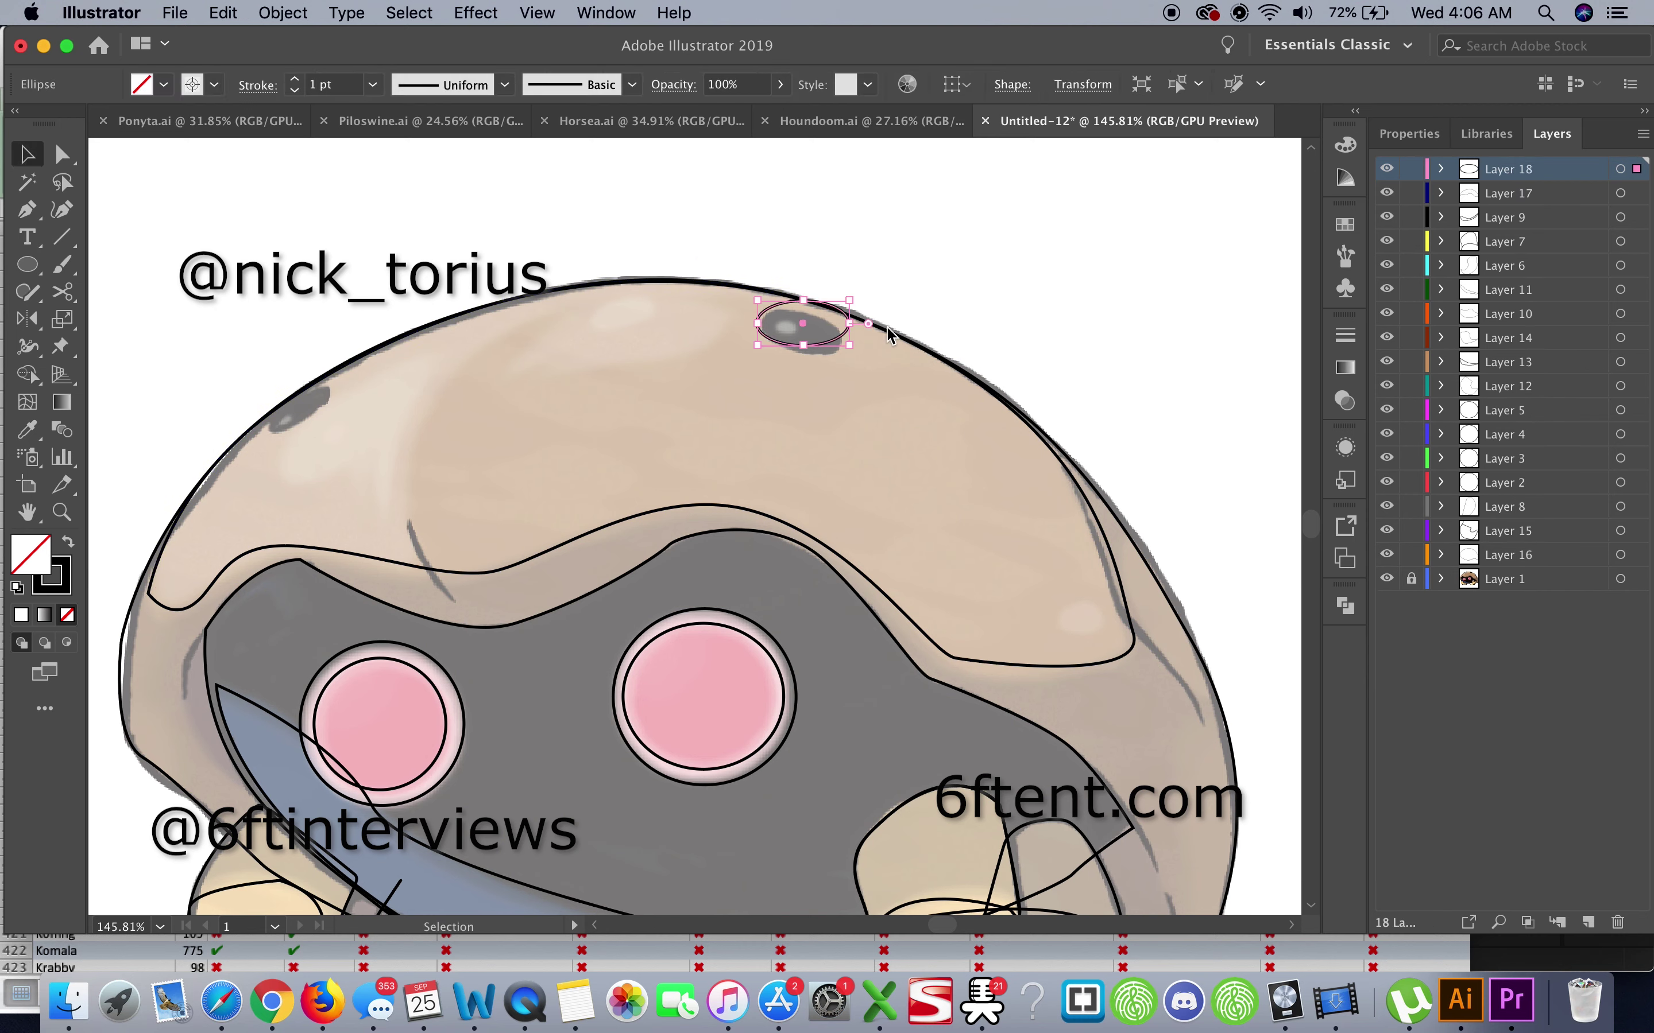
pyautogui.moveTo(830, 339); pyautogui.dragTo(829, 340)
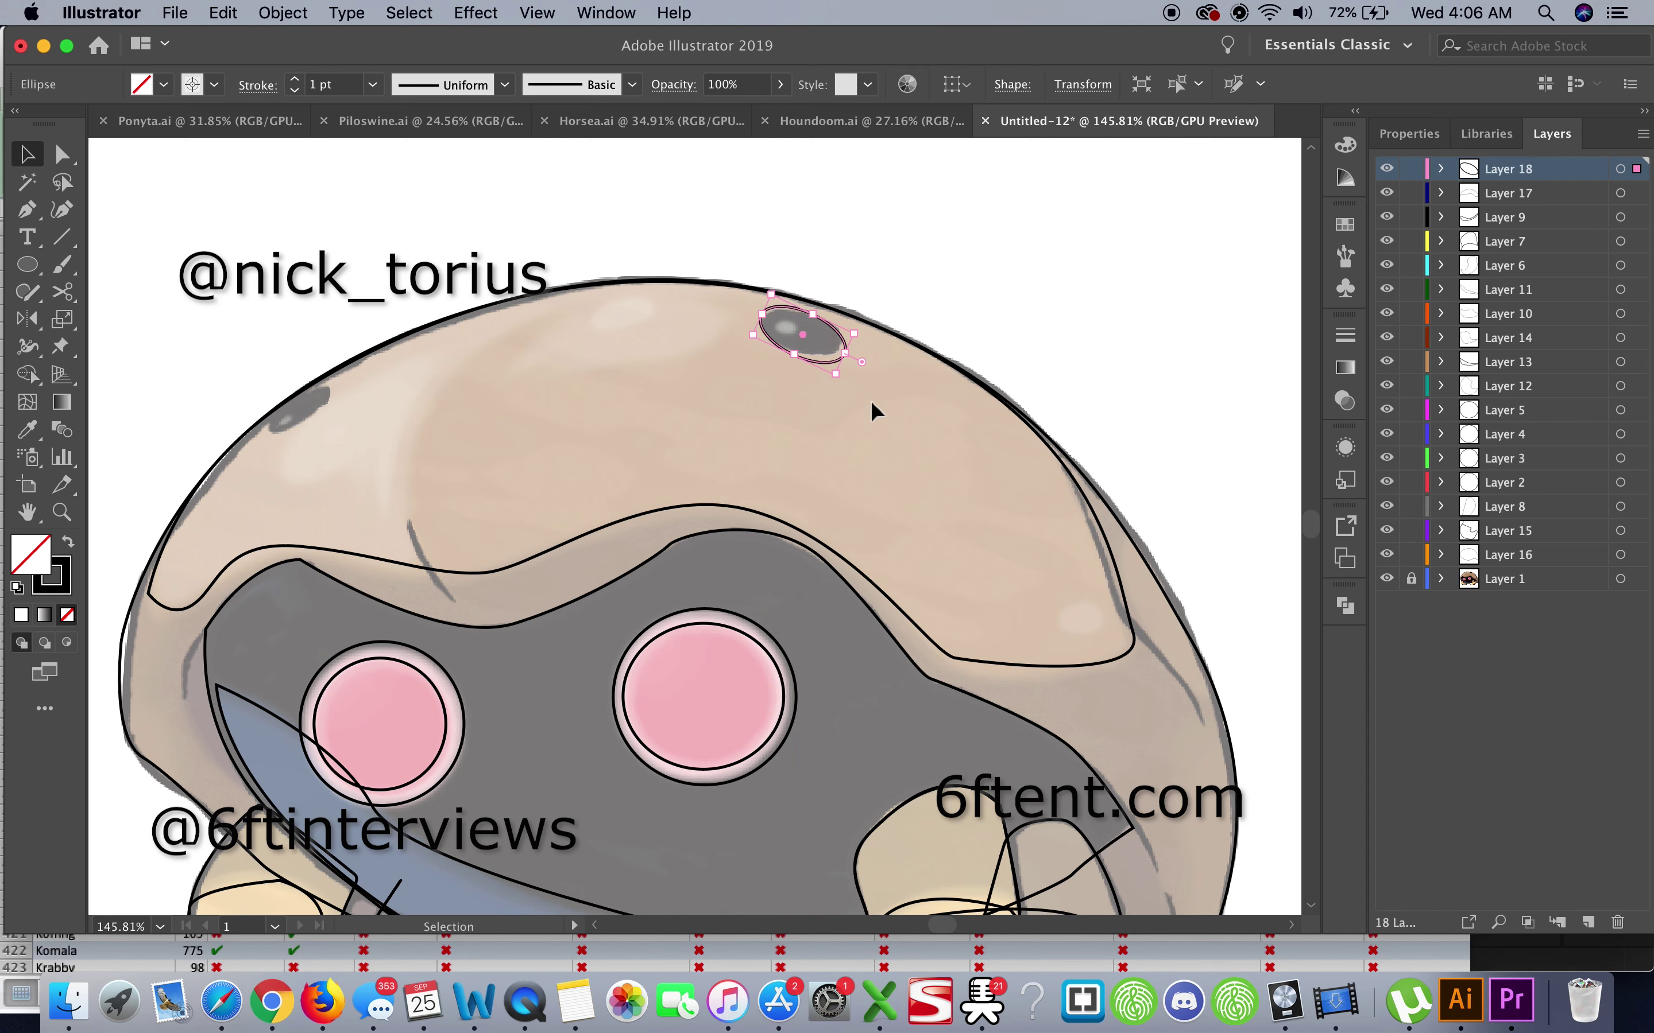
pyautogui.hscroll(-3, 870, 400)
pyautogui.scroll(3, 1024, 387)
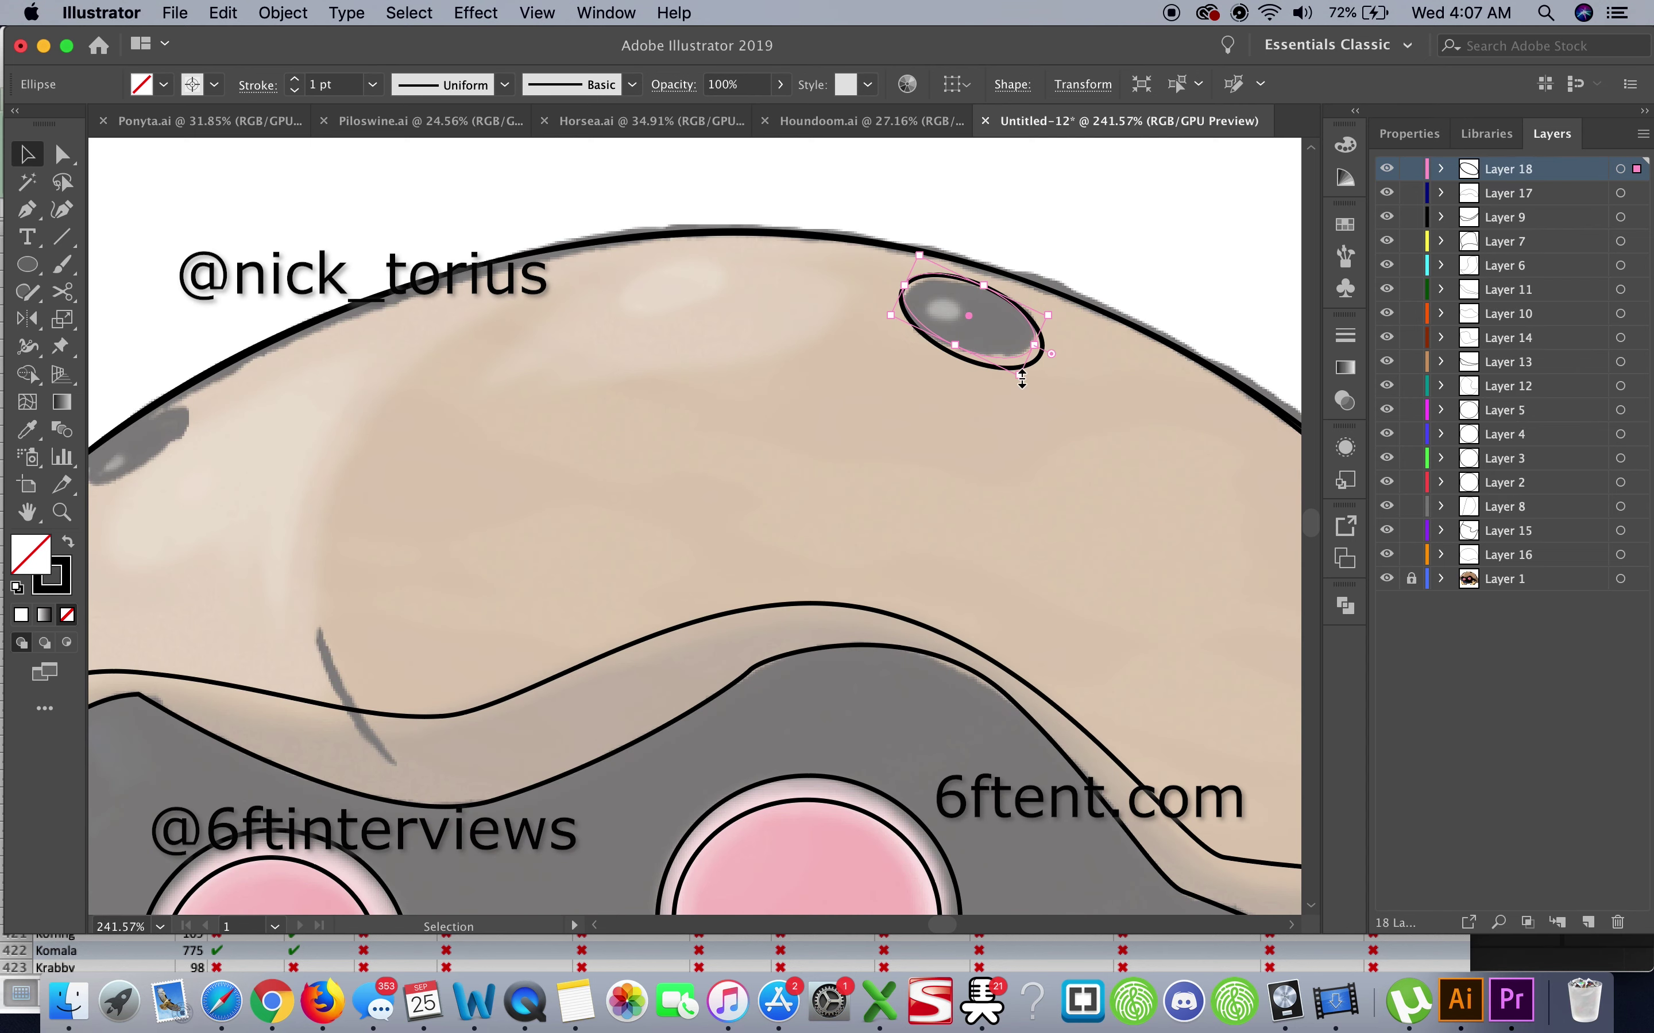
pyautogui.click(1584, 926)
pyautogui.click(28, 265)
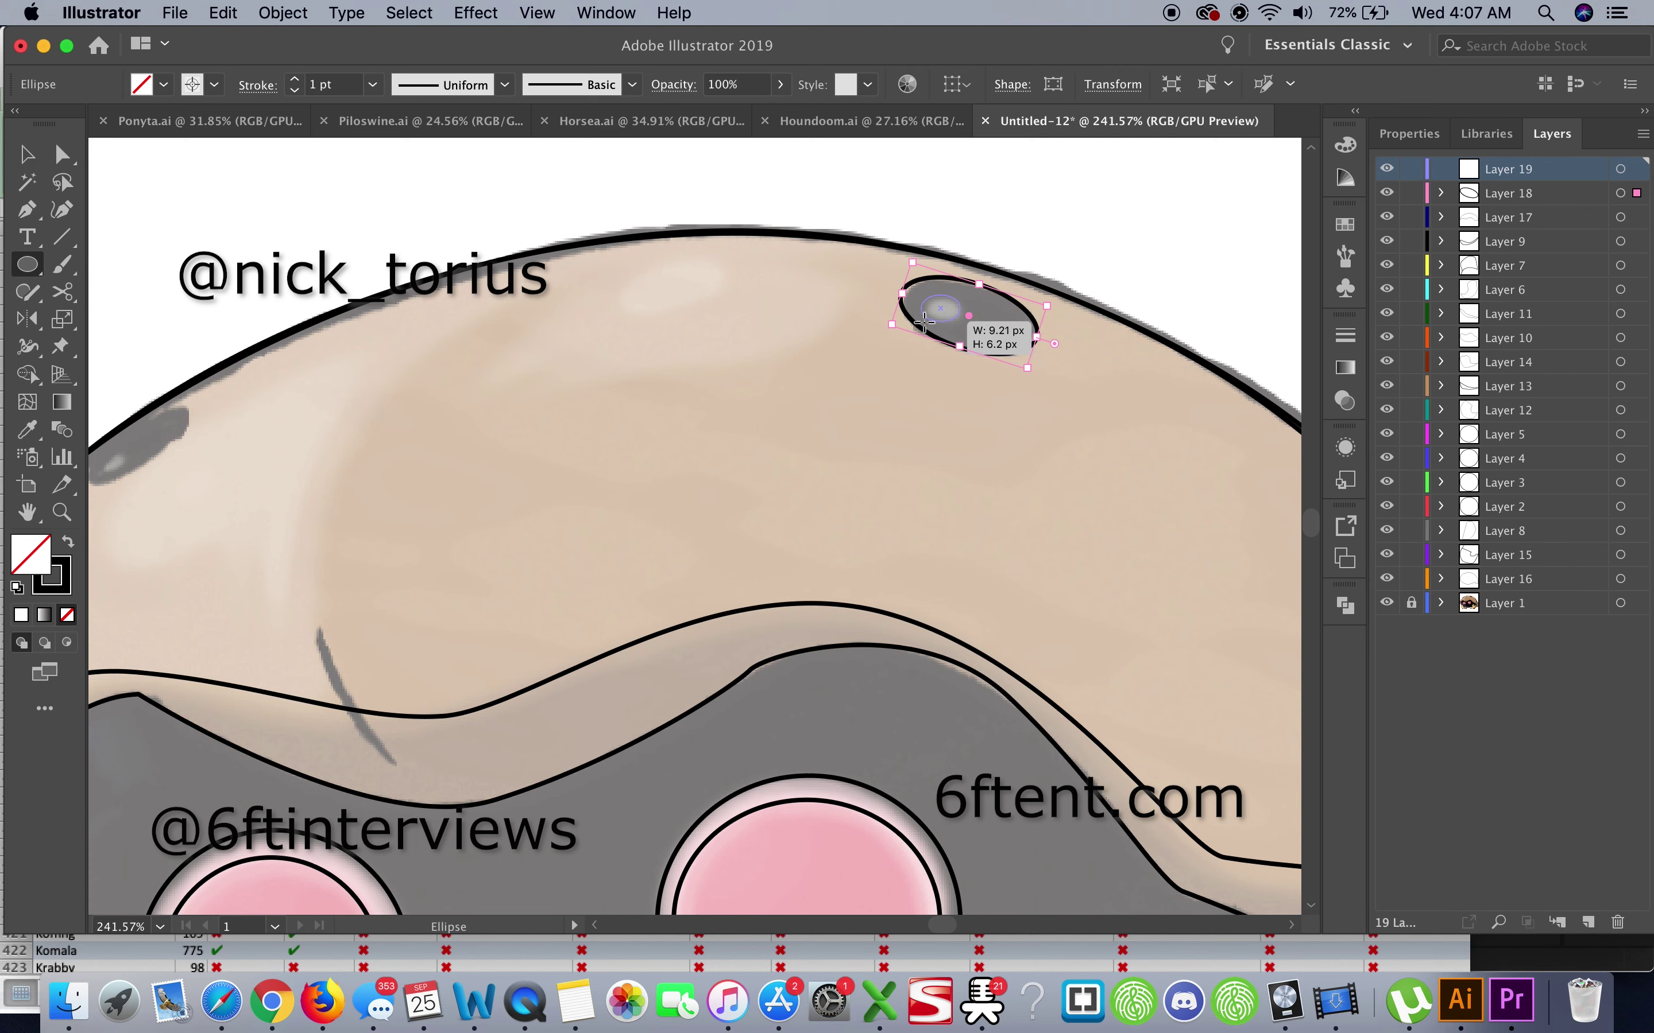
pyautogui.moveTo(924, 321); pyautogui.dragTo(923, 322)
# Place an ellipse on the left shell spot with a small inner highlight ellipse, up to Layer 21
pyautogui.click(1587, 922)
pyautogui.hscroll(-10, 518, 583)
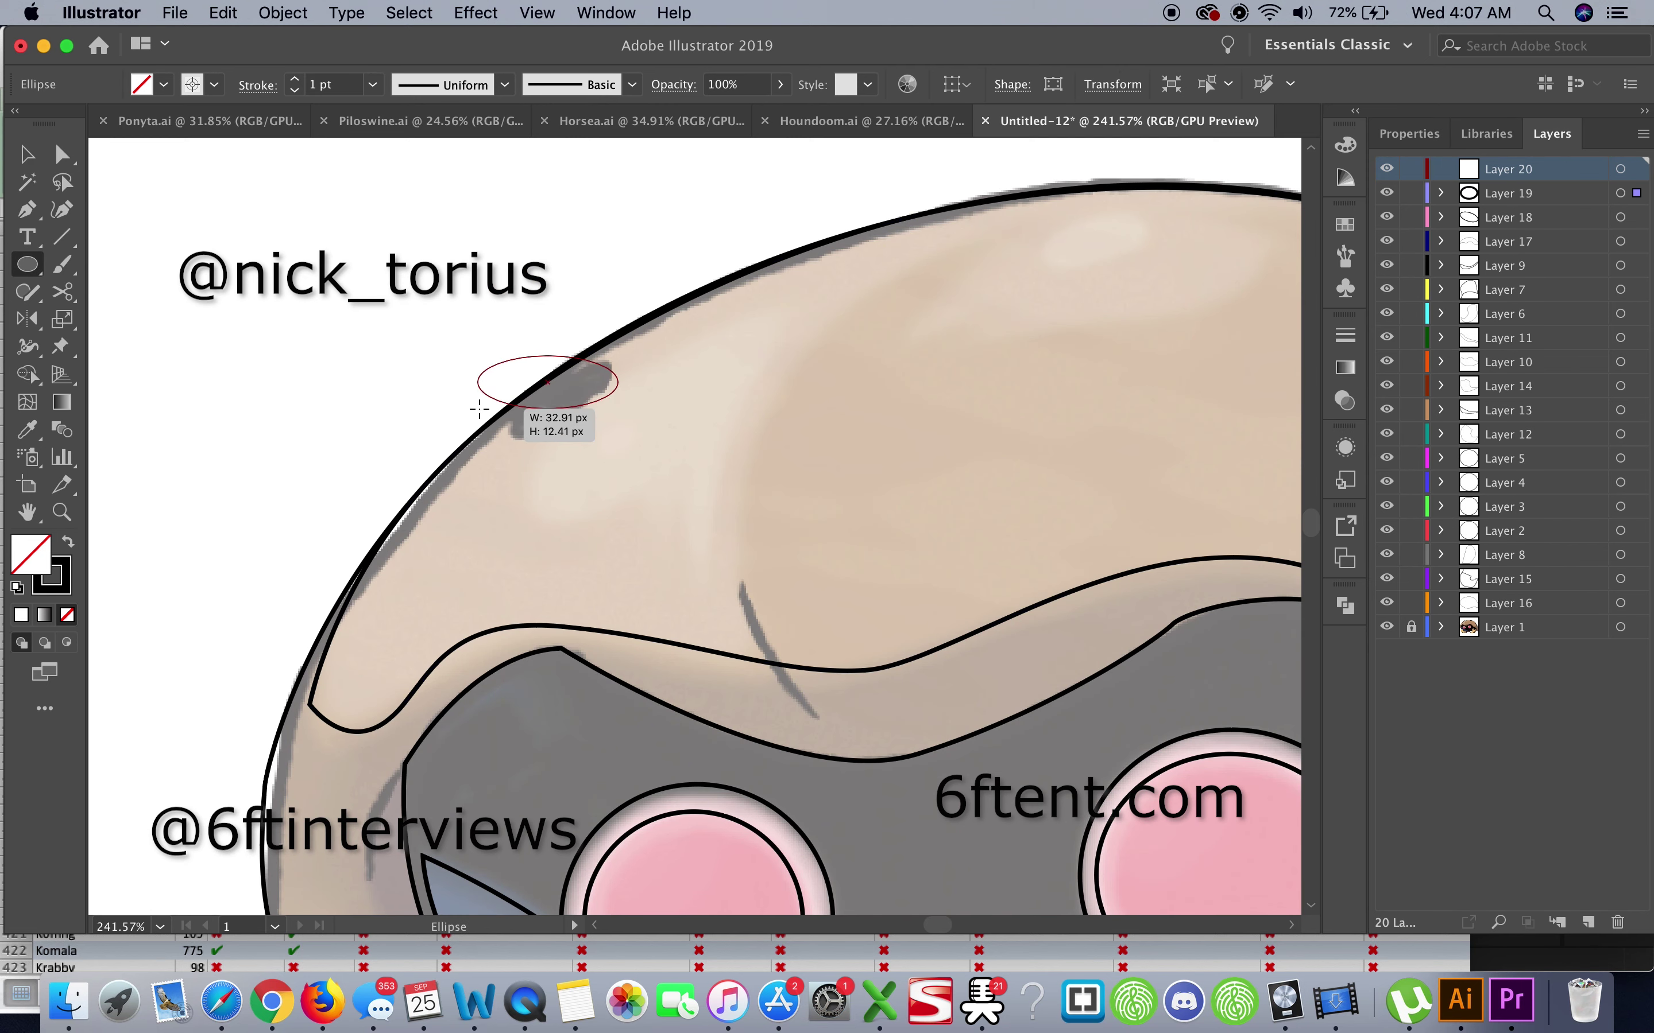
pyautogui.press('v')
pyautogui.moveTo(479, 409); pyautogui.dragTo(465, 384)
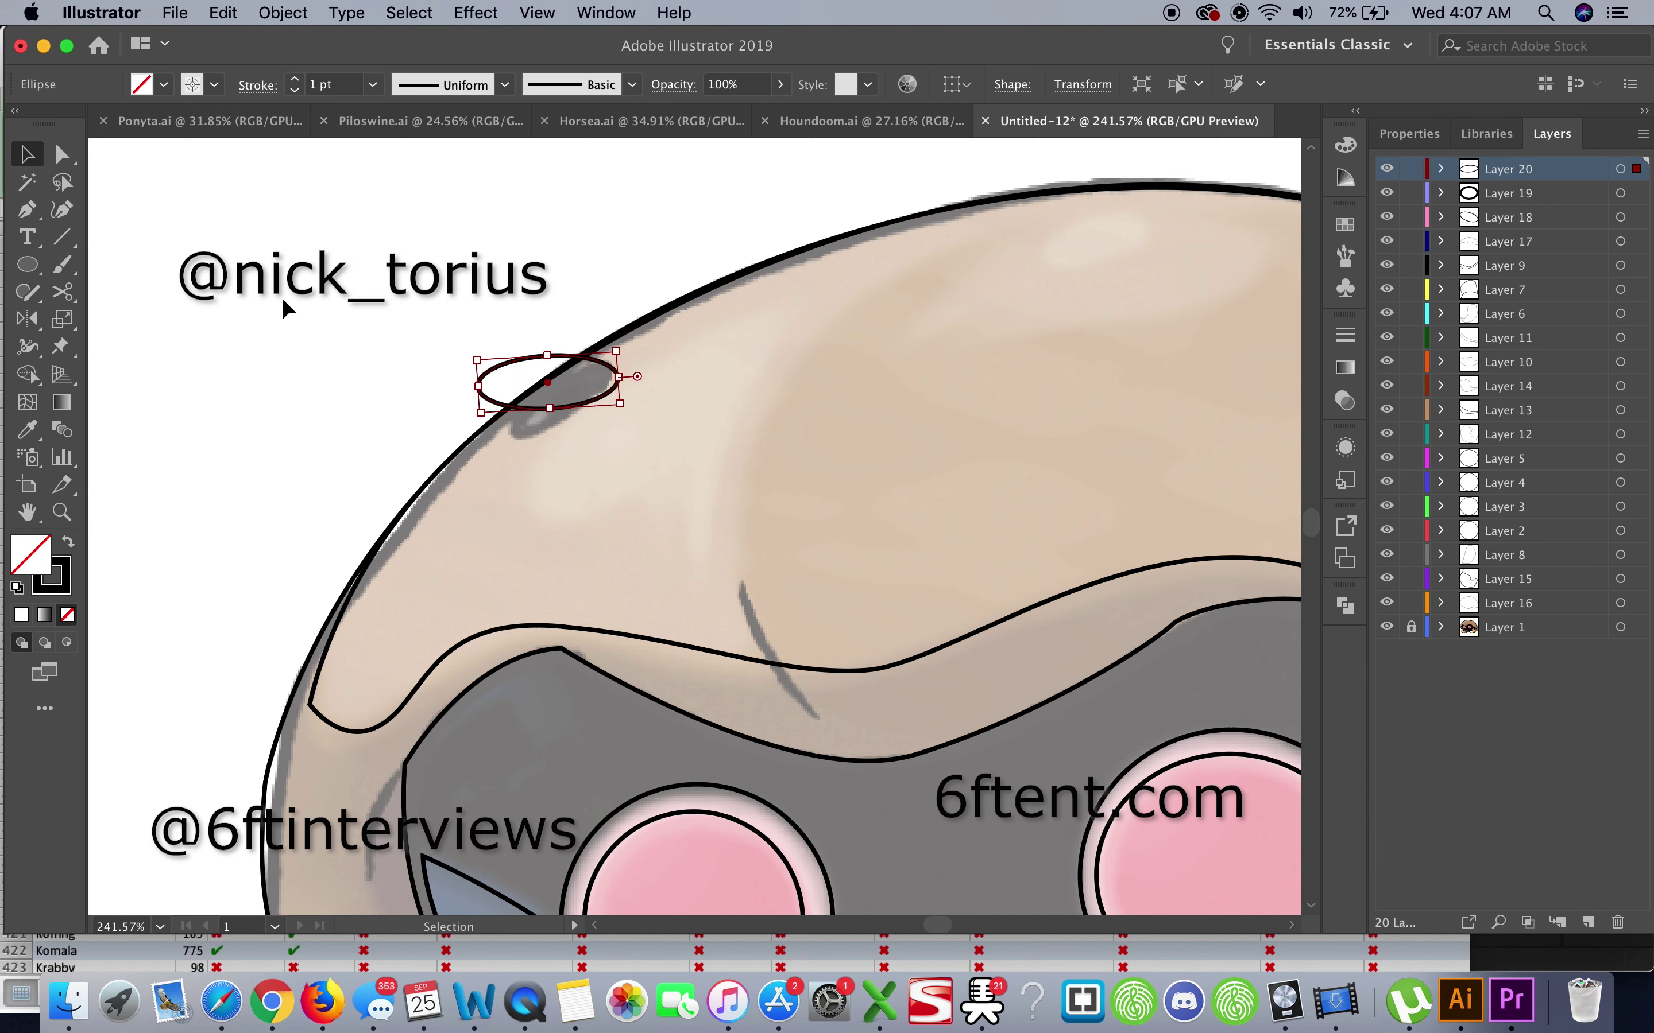
pyautogui.moveTo(560, 360); pyautogui.dragTo(574, 388)
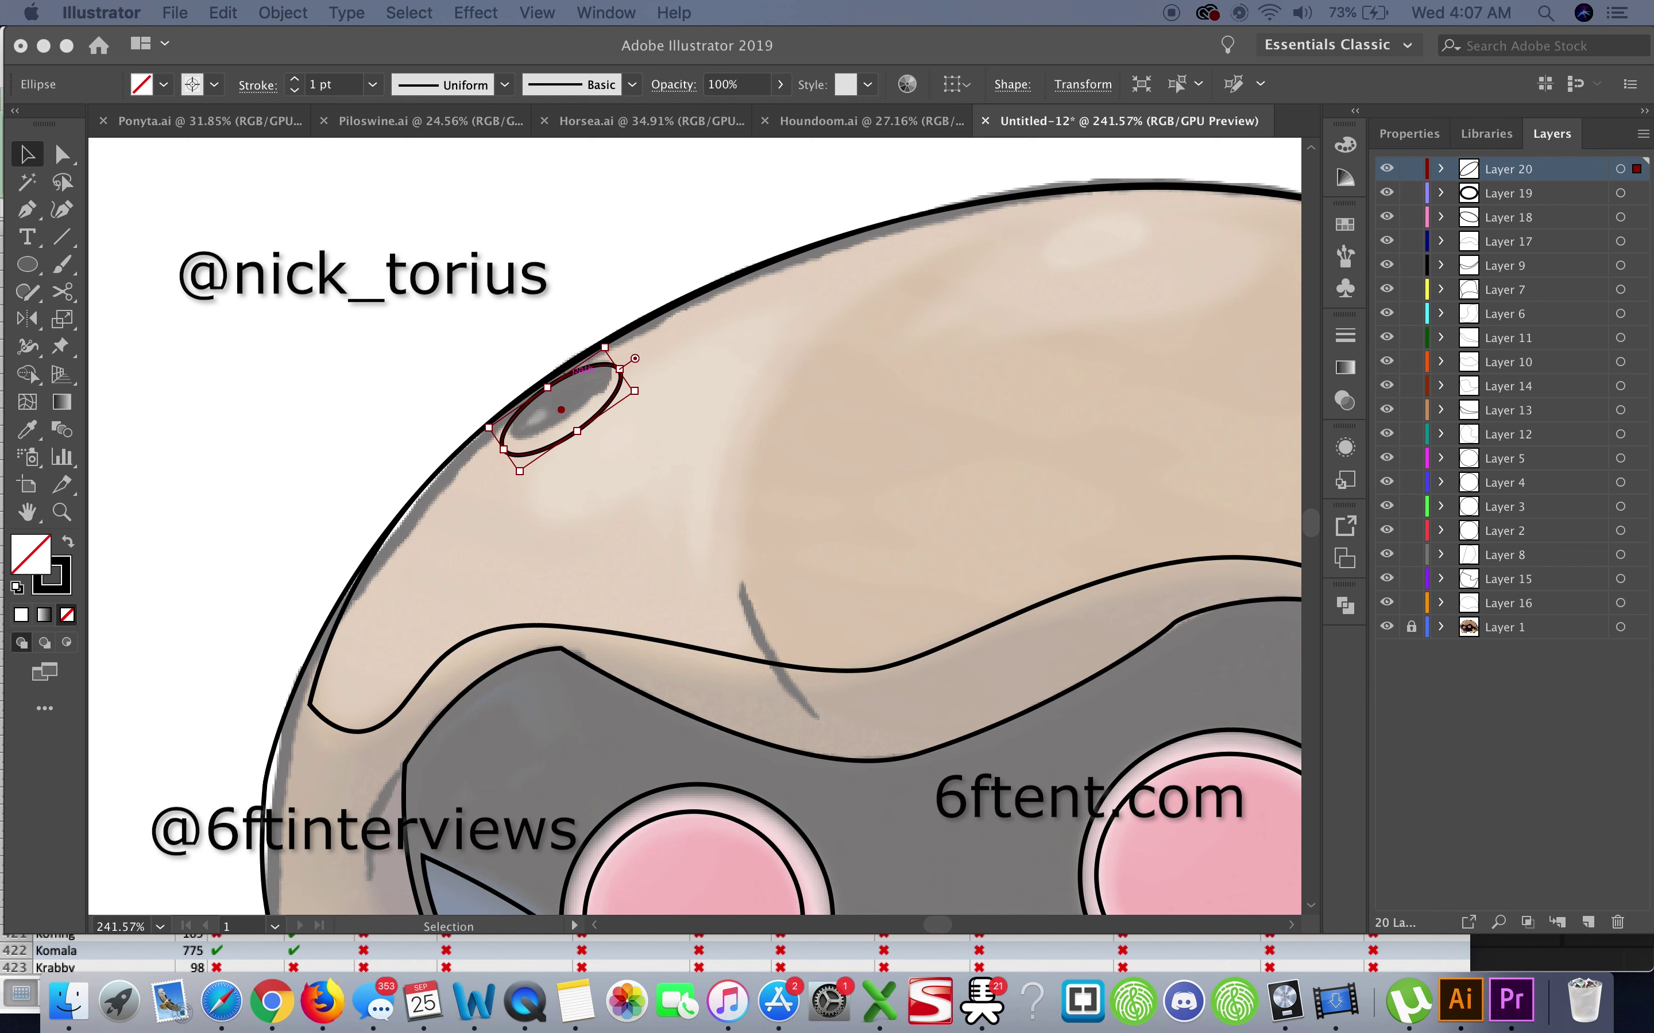
pyautogui.click(1589, 922)
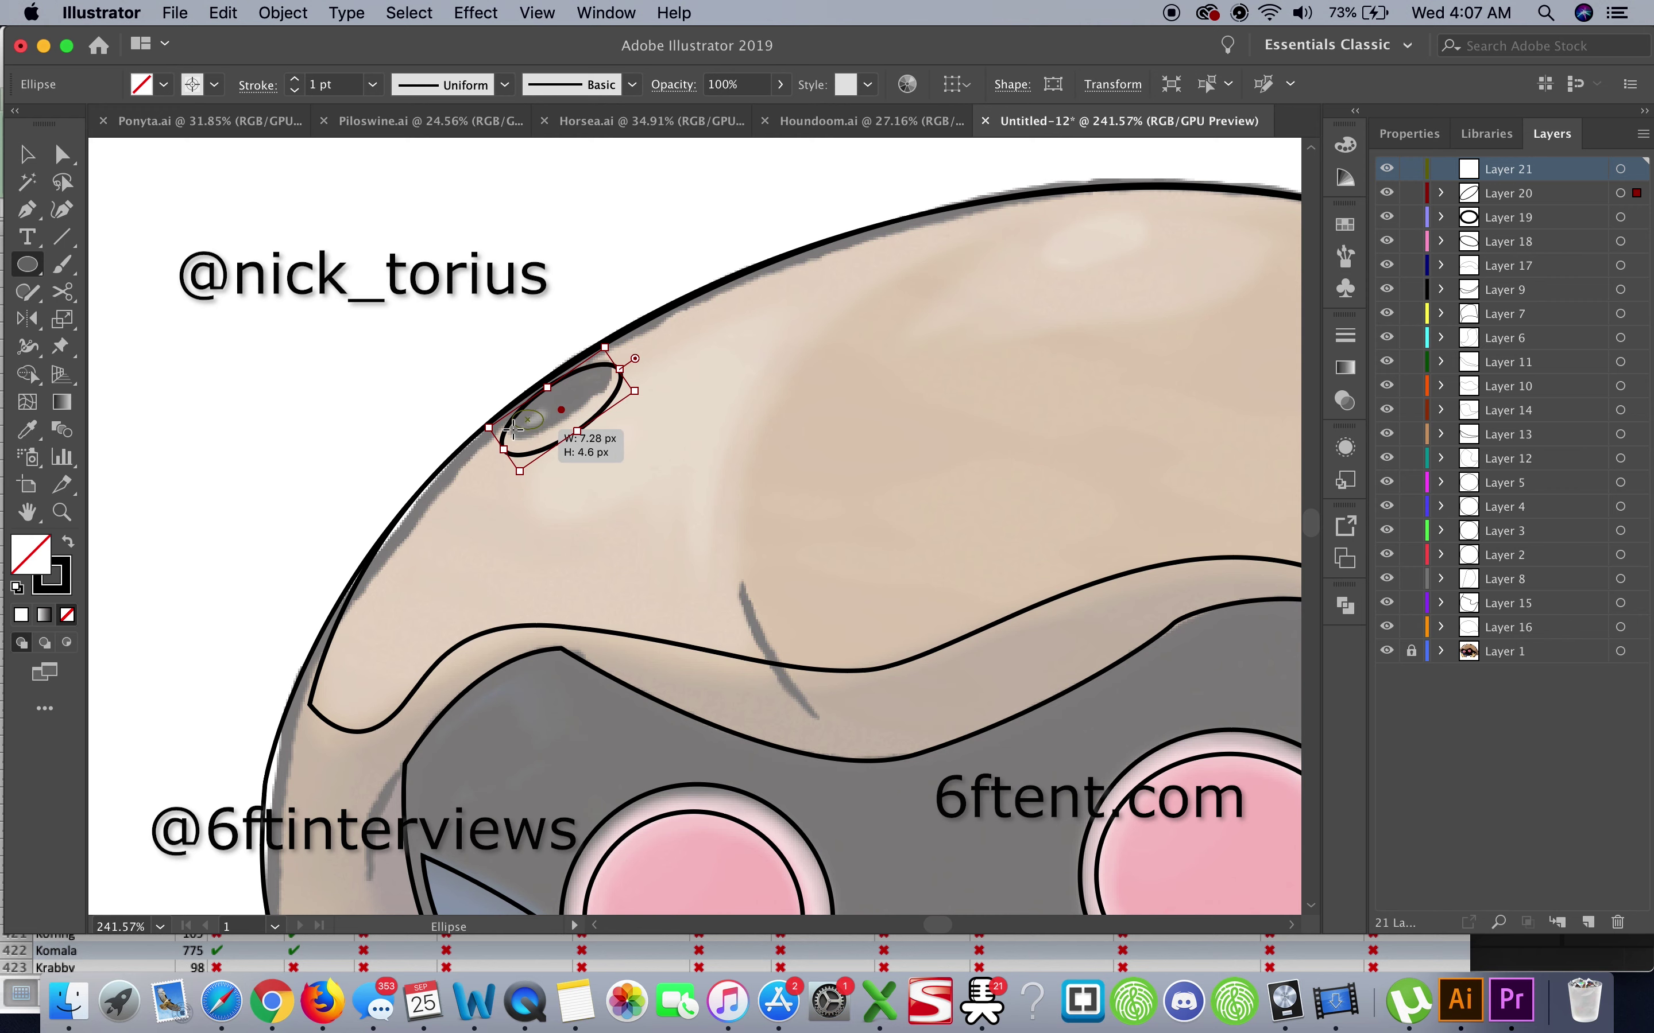
pyautogui.moveTo(514, 427); pyautogui.dragTo(513, 429)
pyautogui.press('v')
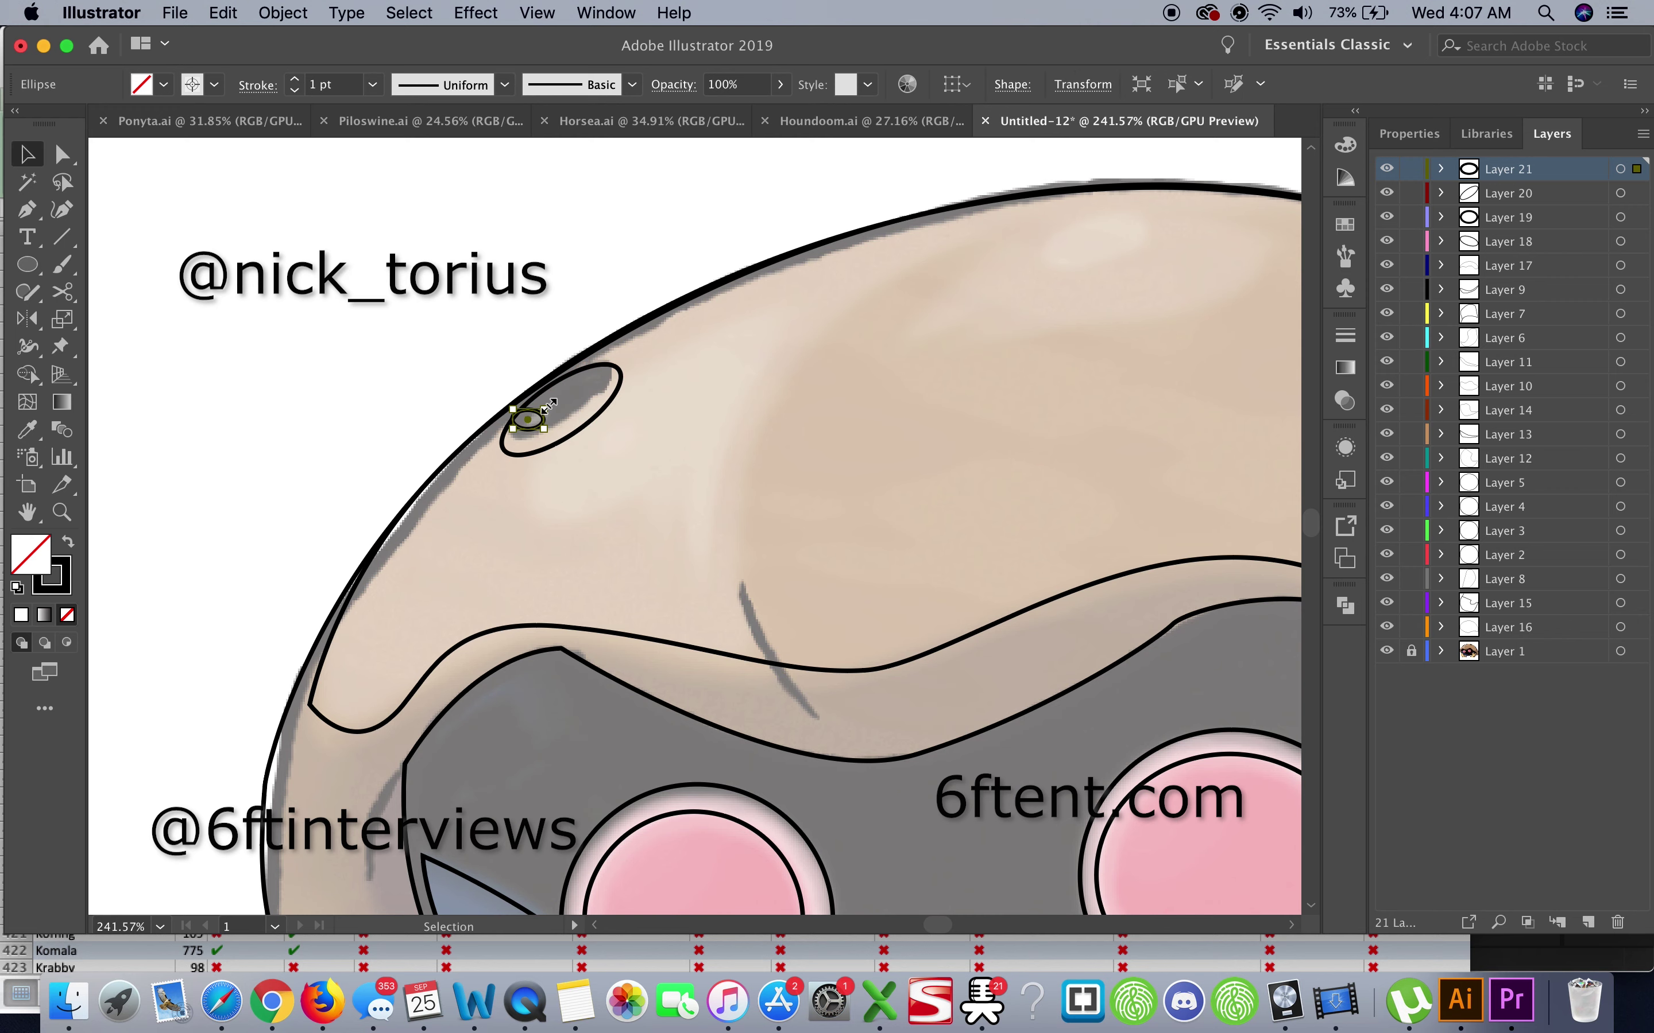
pyautogui.scroll(3, 548, 403)
pyautogui.click(753, 568)
# Select the dark shell spot ellipse and add a new layer above it
pyautogui.scroll(-10, 753, 568)
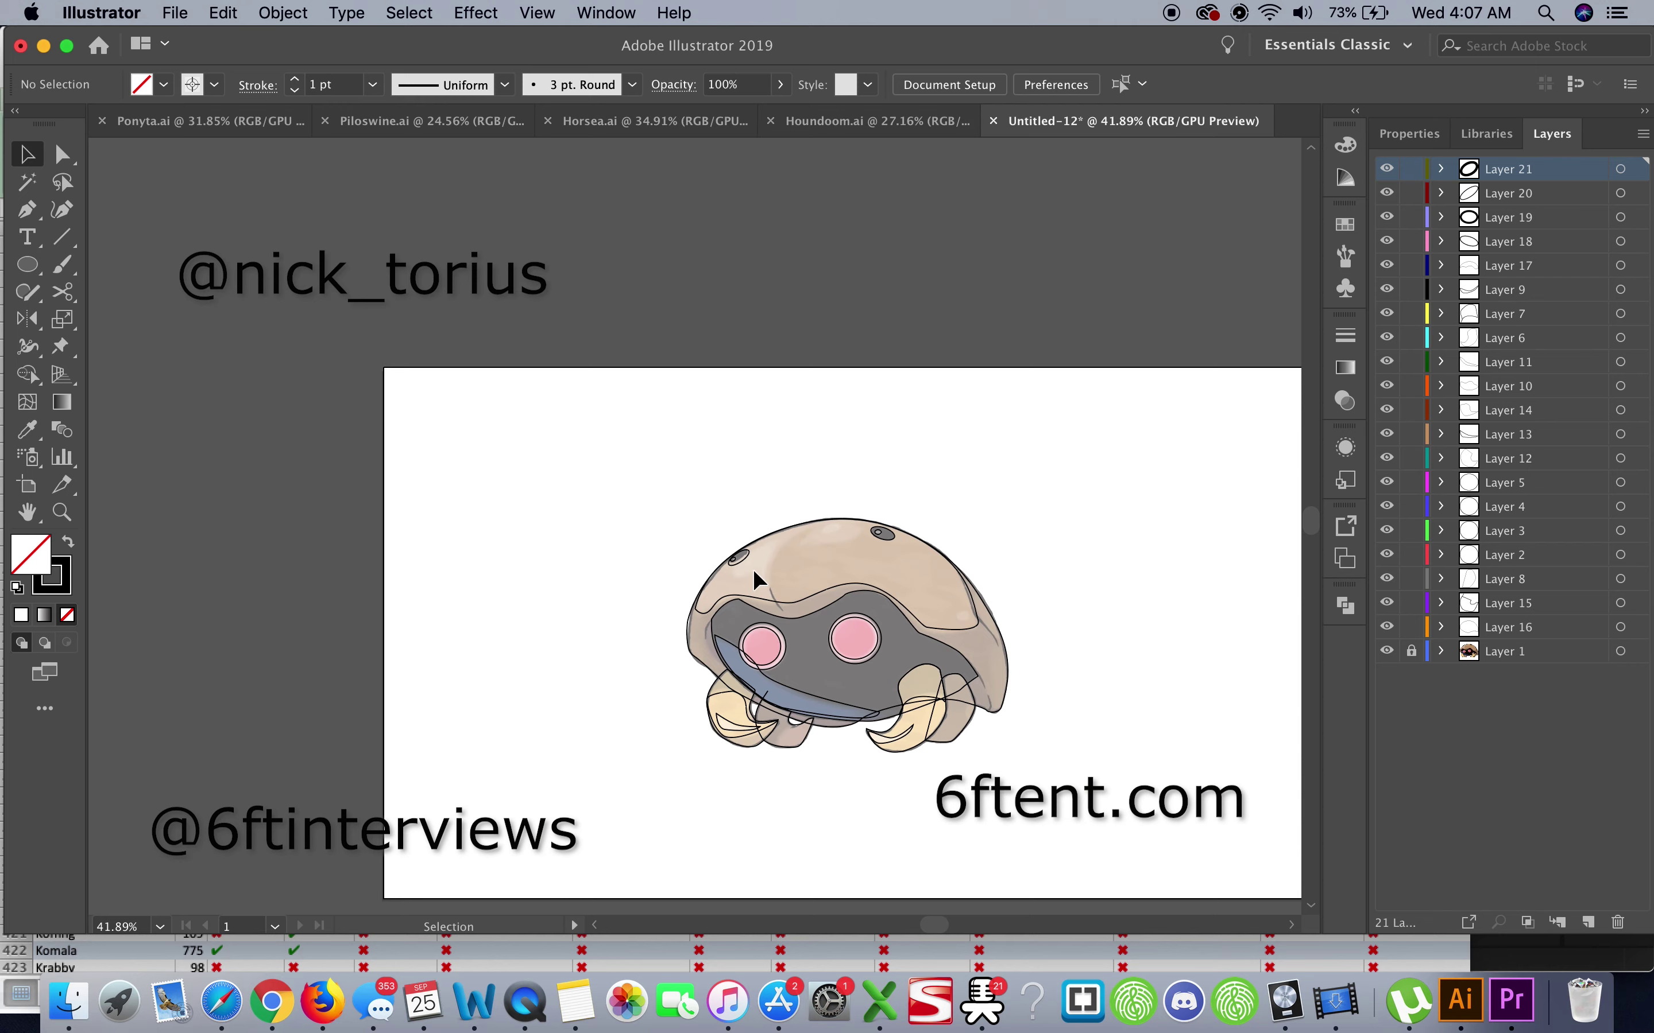
pyautogui.scroll(2, 812, 568)
pyautogui.scroll(2, 812, 569)
pyautogui.scroll(3, 813, 568)
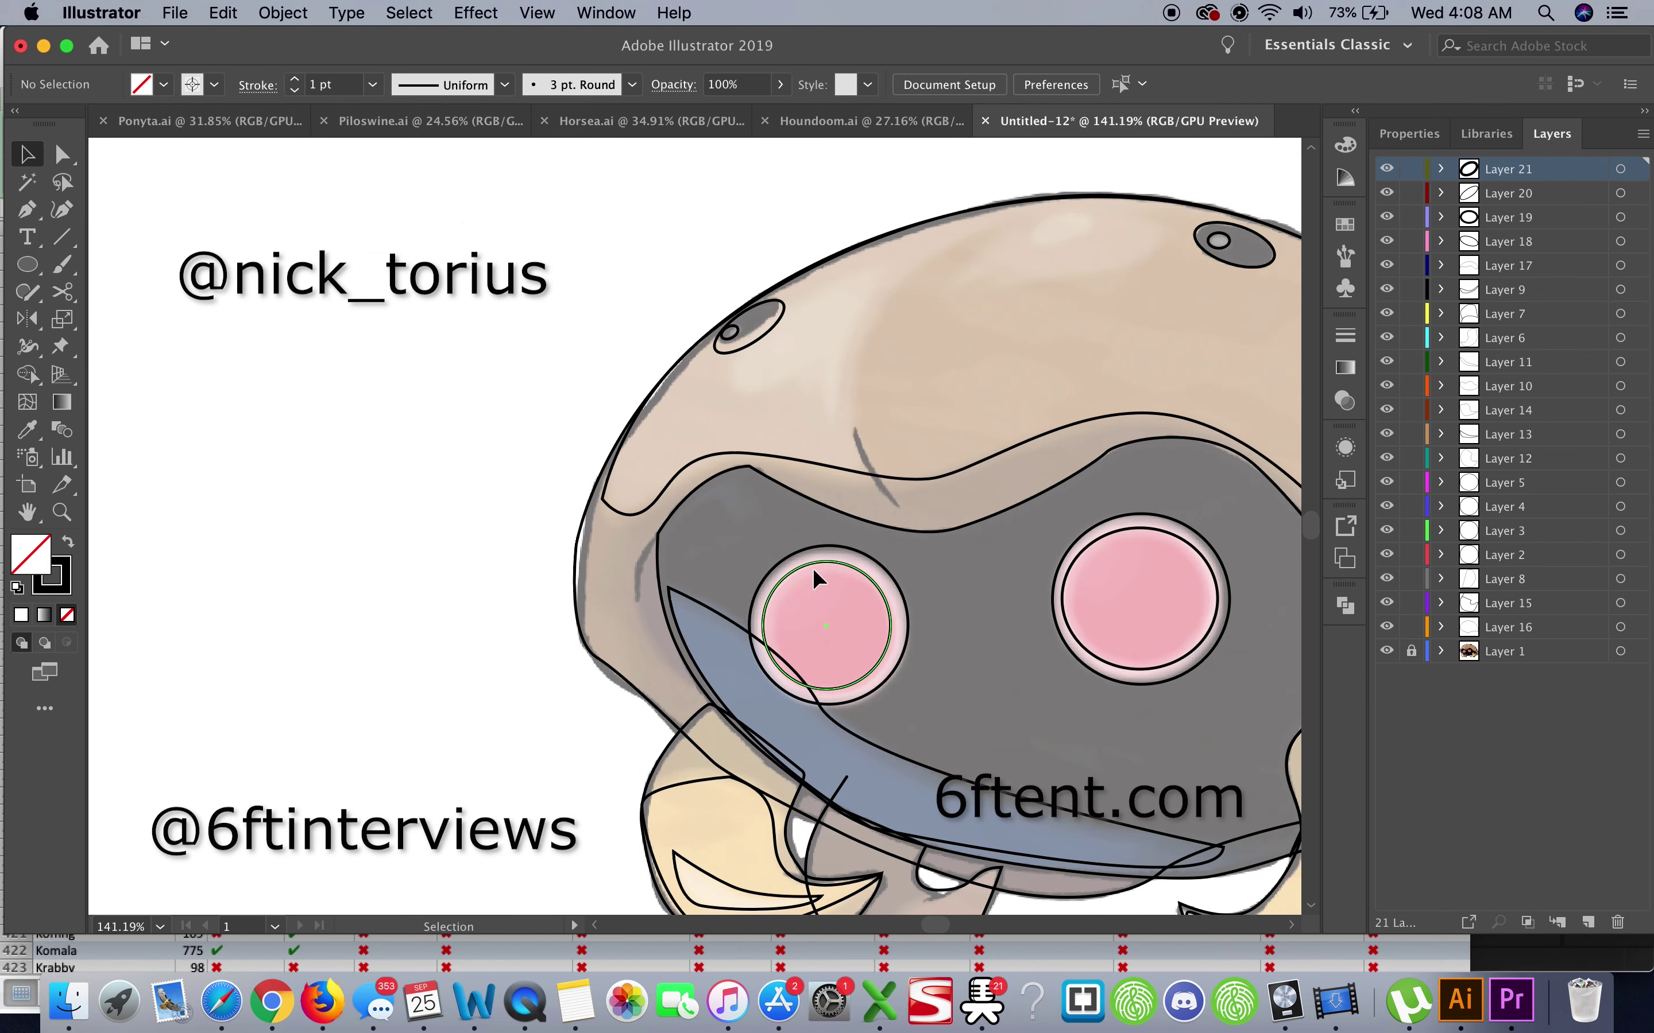
pyautogui.click(735, 337)
pyautogui.click(1587, 922)
# Pen-trace the curved shell highlight outline, hooking it back past the small shell spot
pyautogui.press('p')
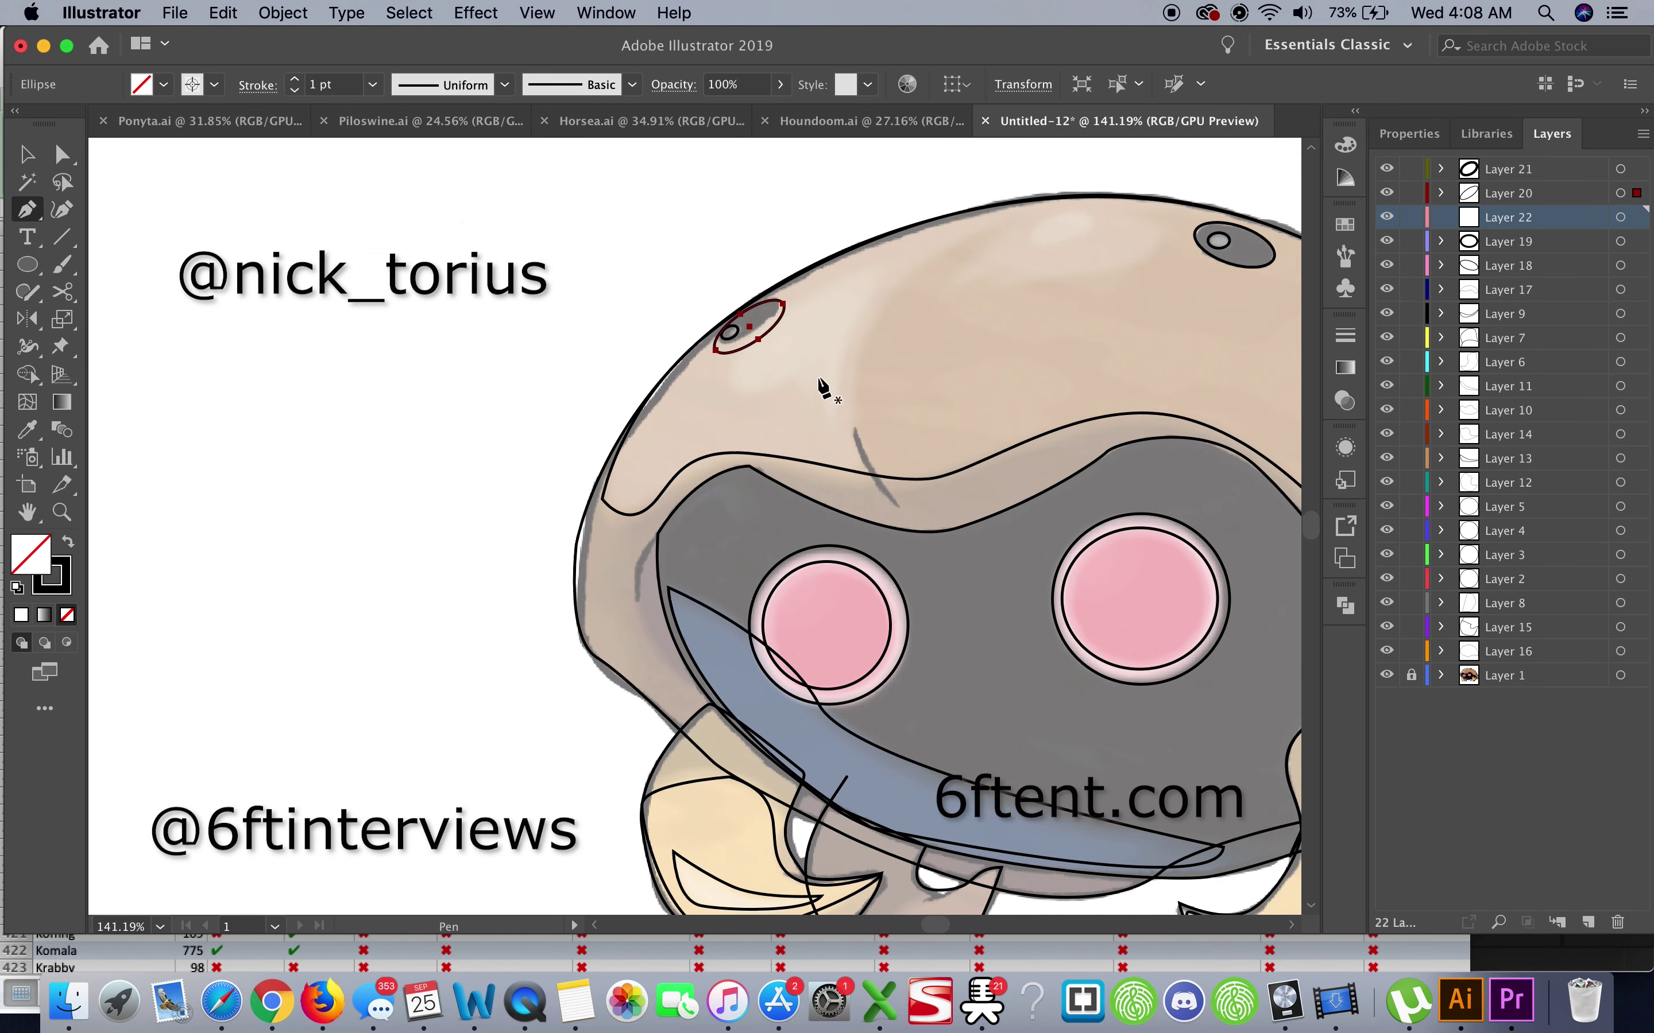
pyautogui.moveTo(890, 272); pyautogui.dragTo(1011, 243)
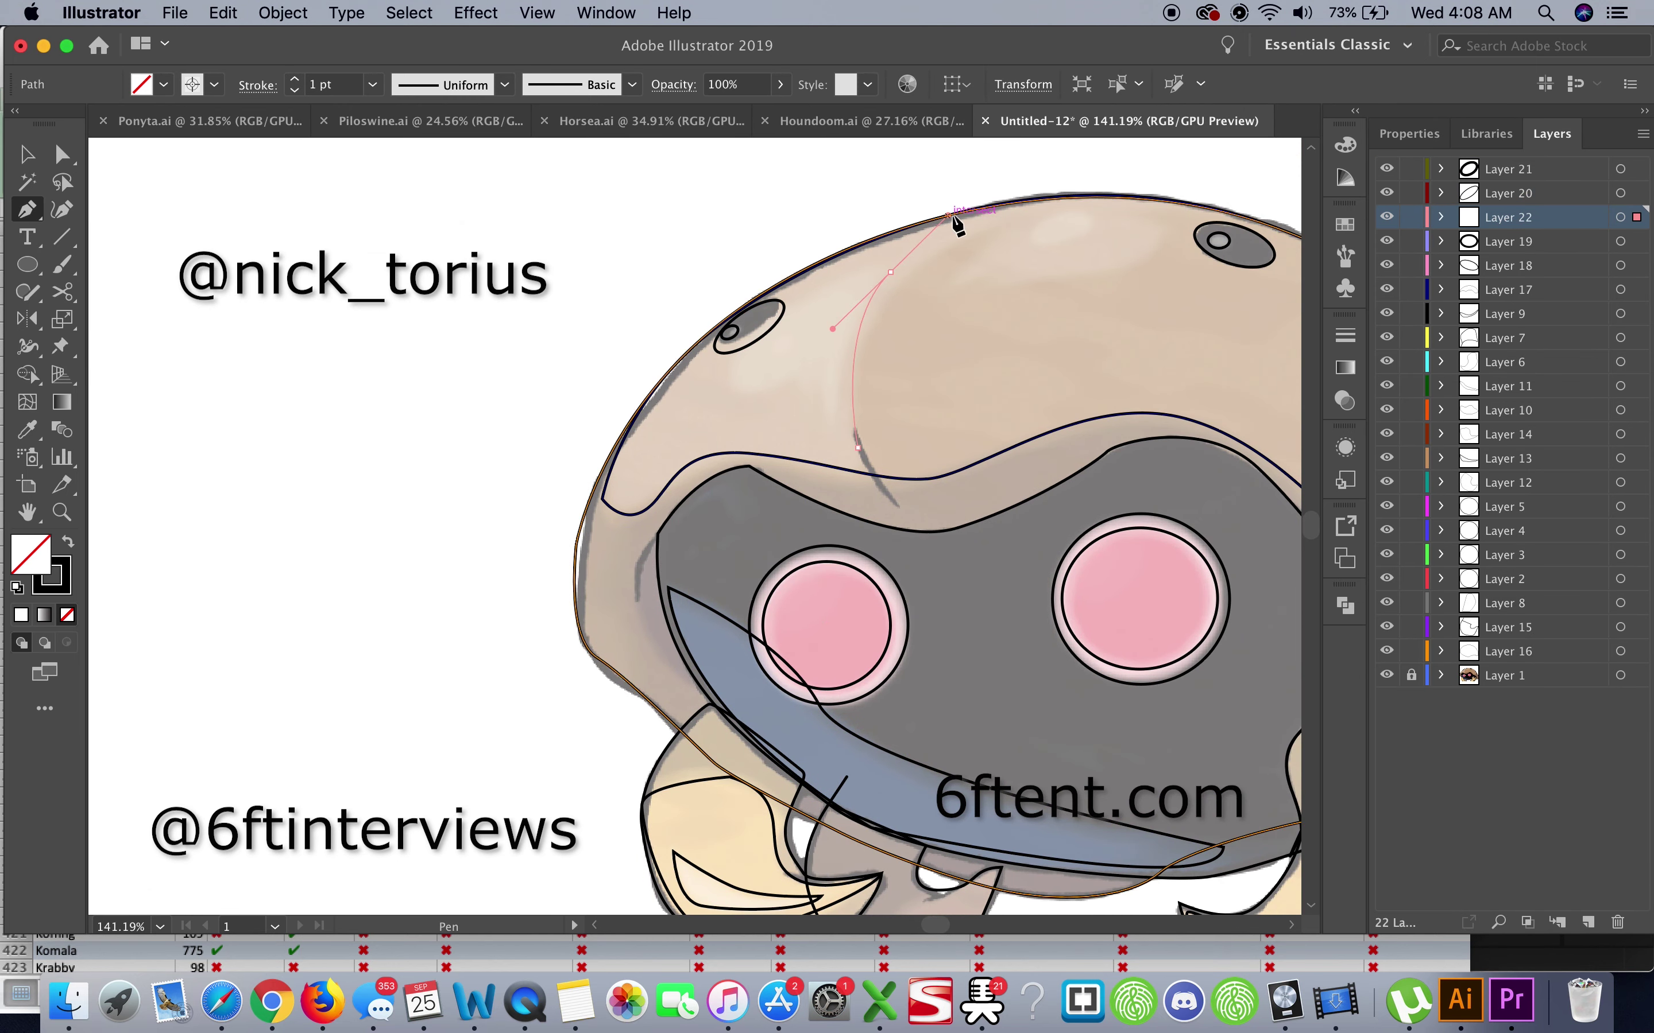
pyautogui.click(978, 277)
pyautogui.moveTo(1145, 223); pyautogui.dragTo(1117, 202)
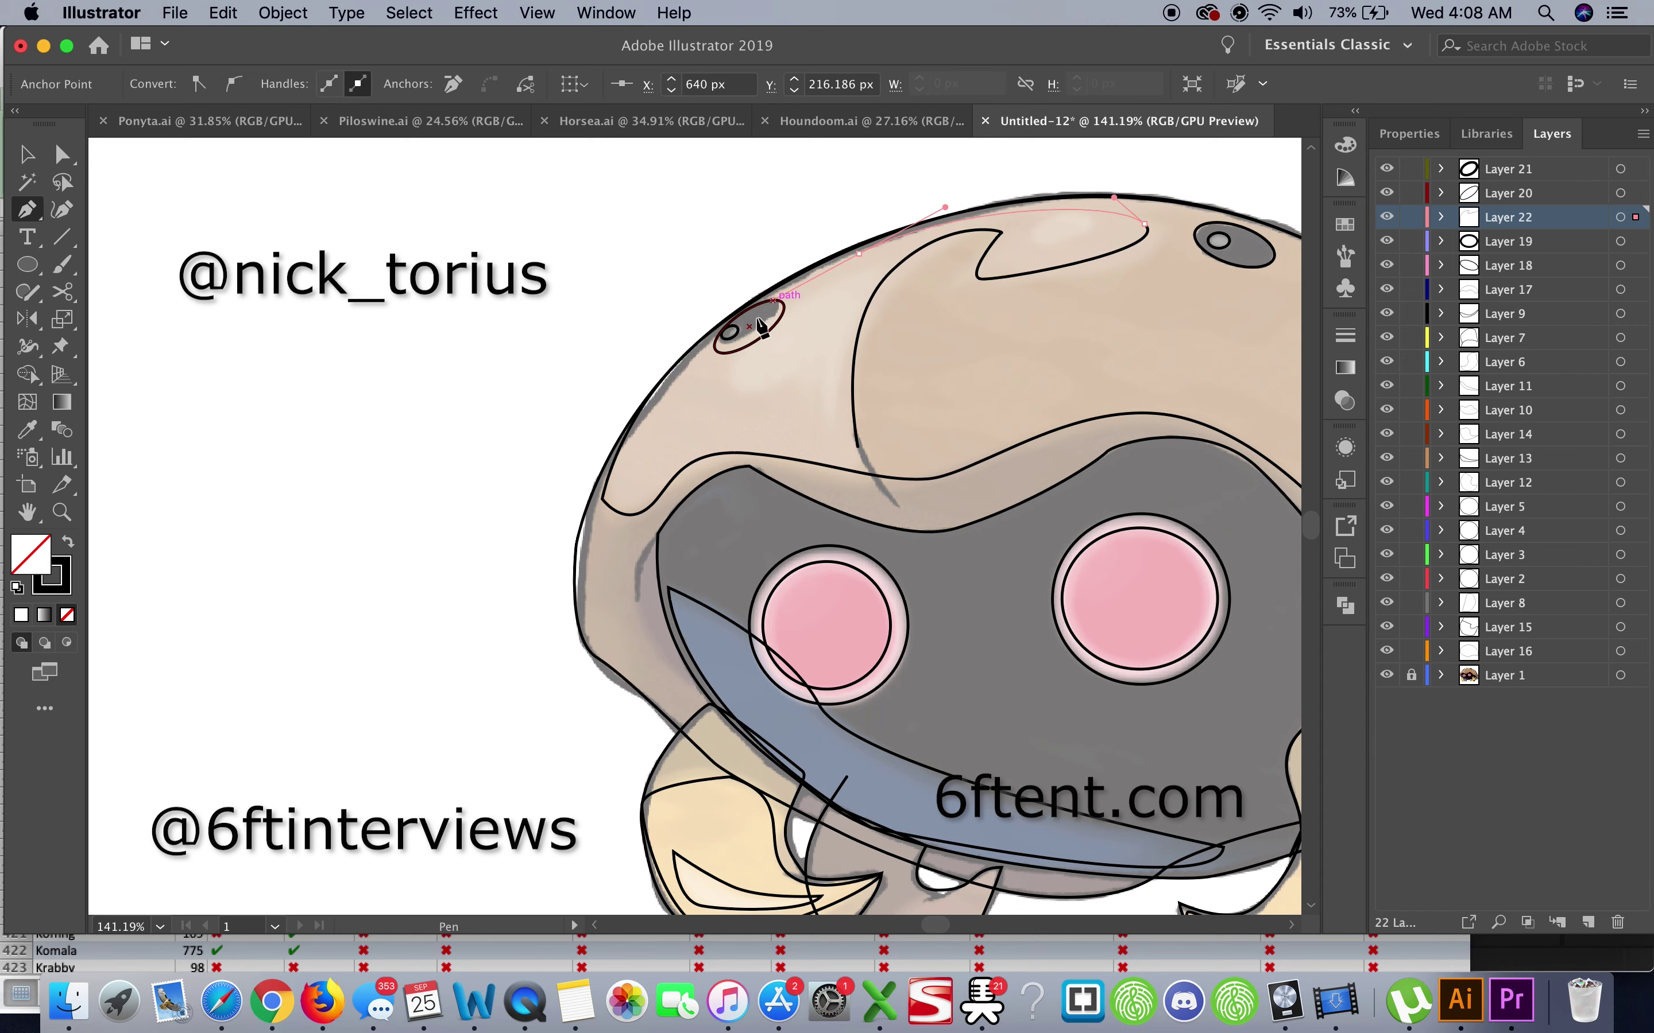
pyautogui.moveTo(795, 367); pyautogui.dragTo(874, 345)
pyautogui.press('v')
pyautogui.scroll(-5, 901, 453)
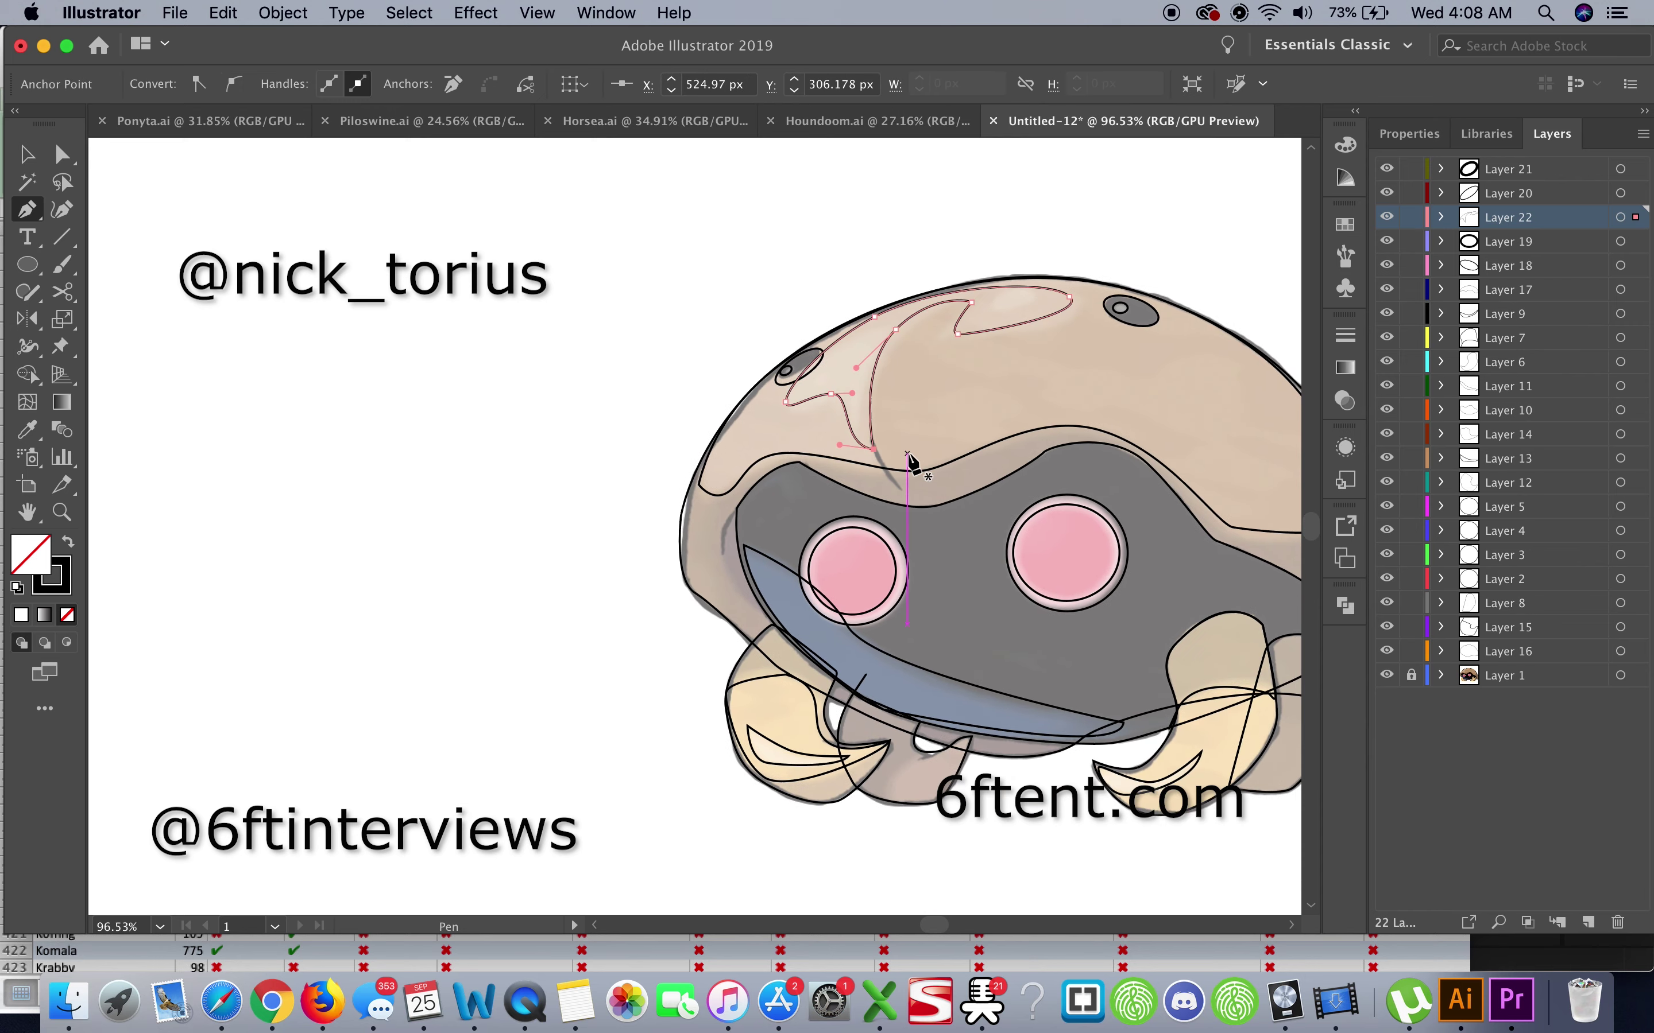
pyautogui.scroll(10, 694, 465)
# Colour both eyes with sampled red inner circles and pink outer rings
pyautogui.click(693, 465)
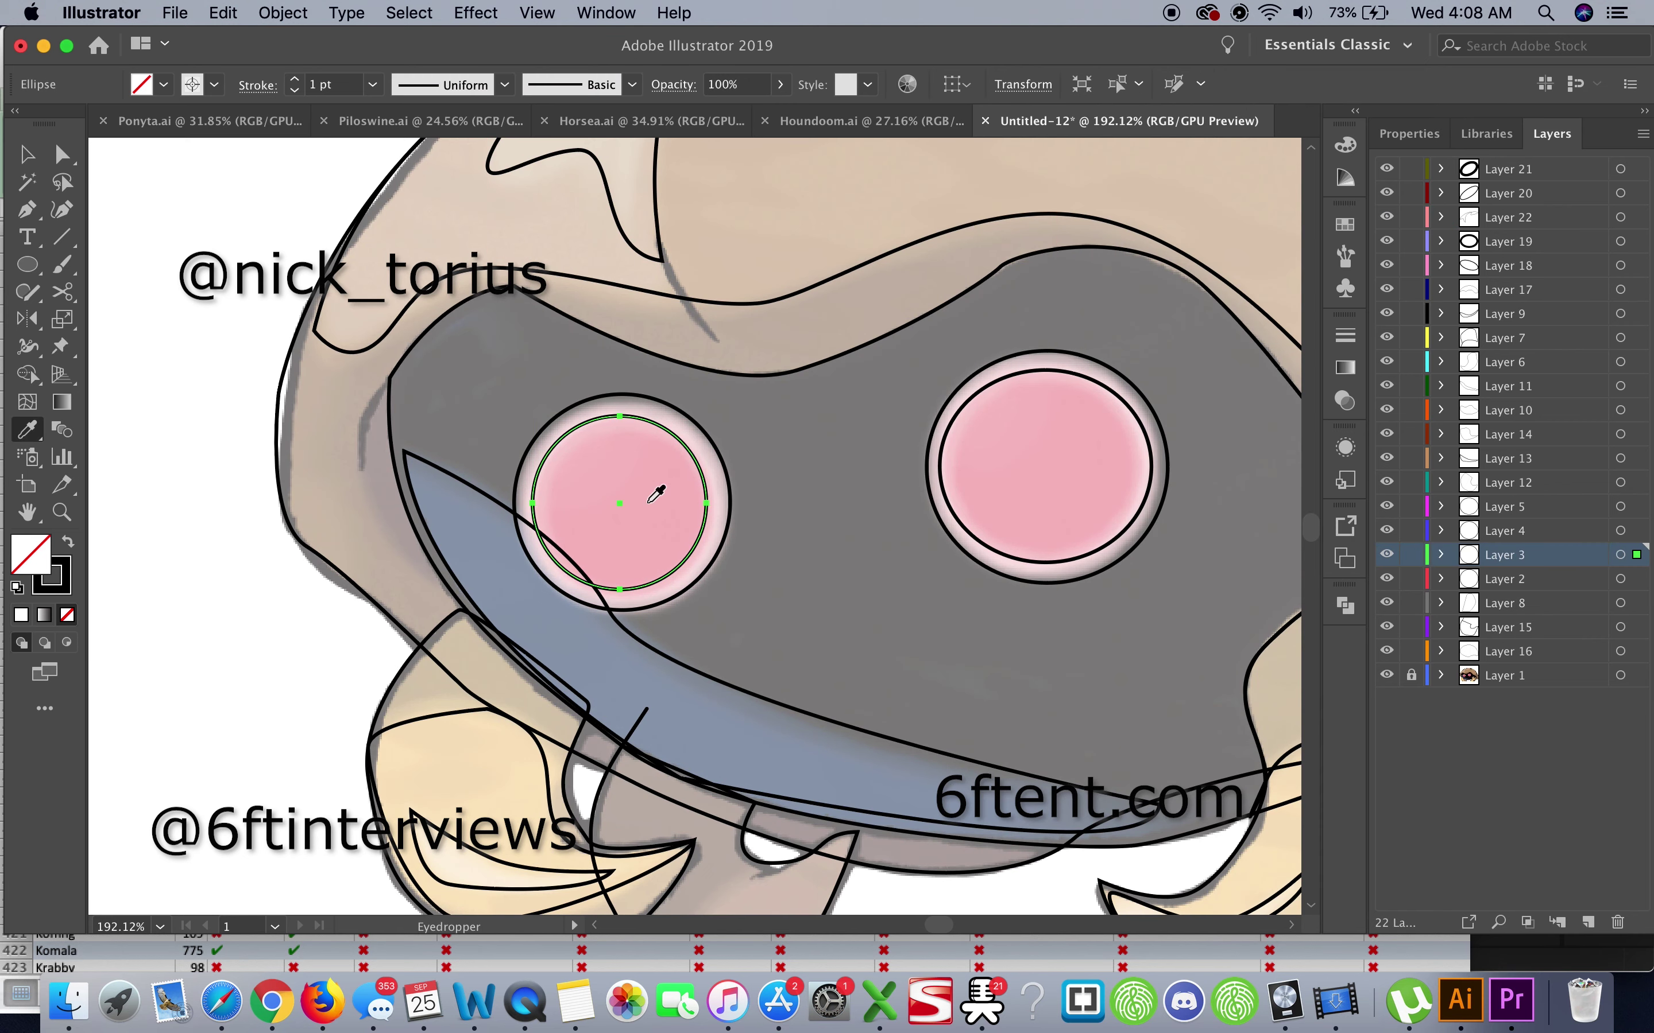
pyautogui.scroll(3, 675, 480)
pyautogui.click(884, 443)
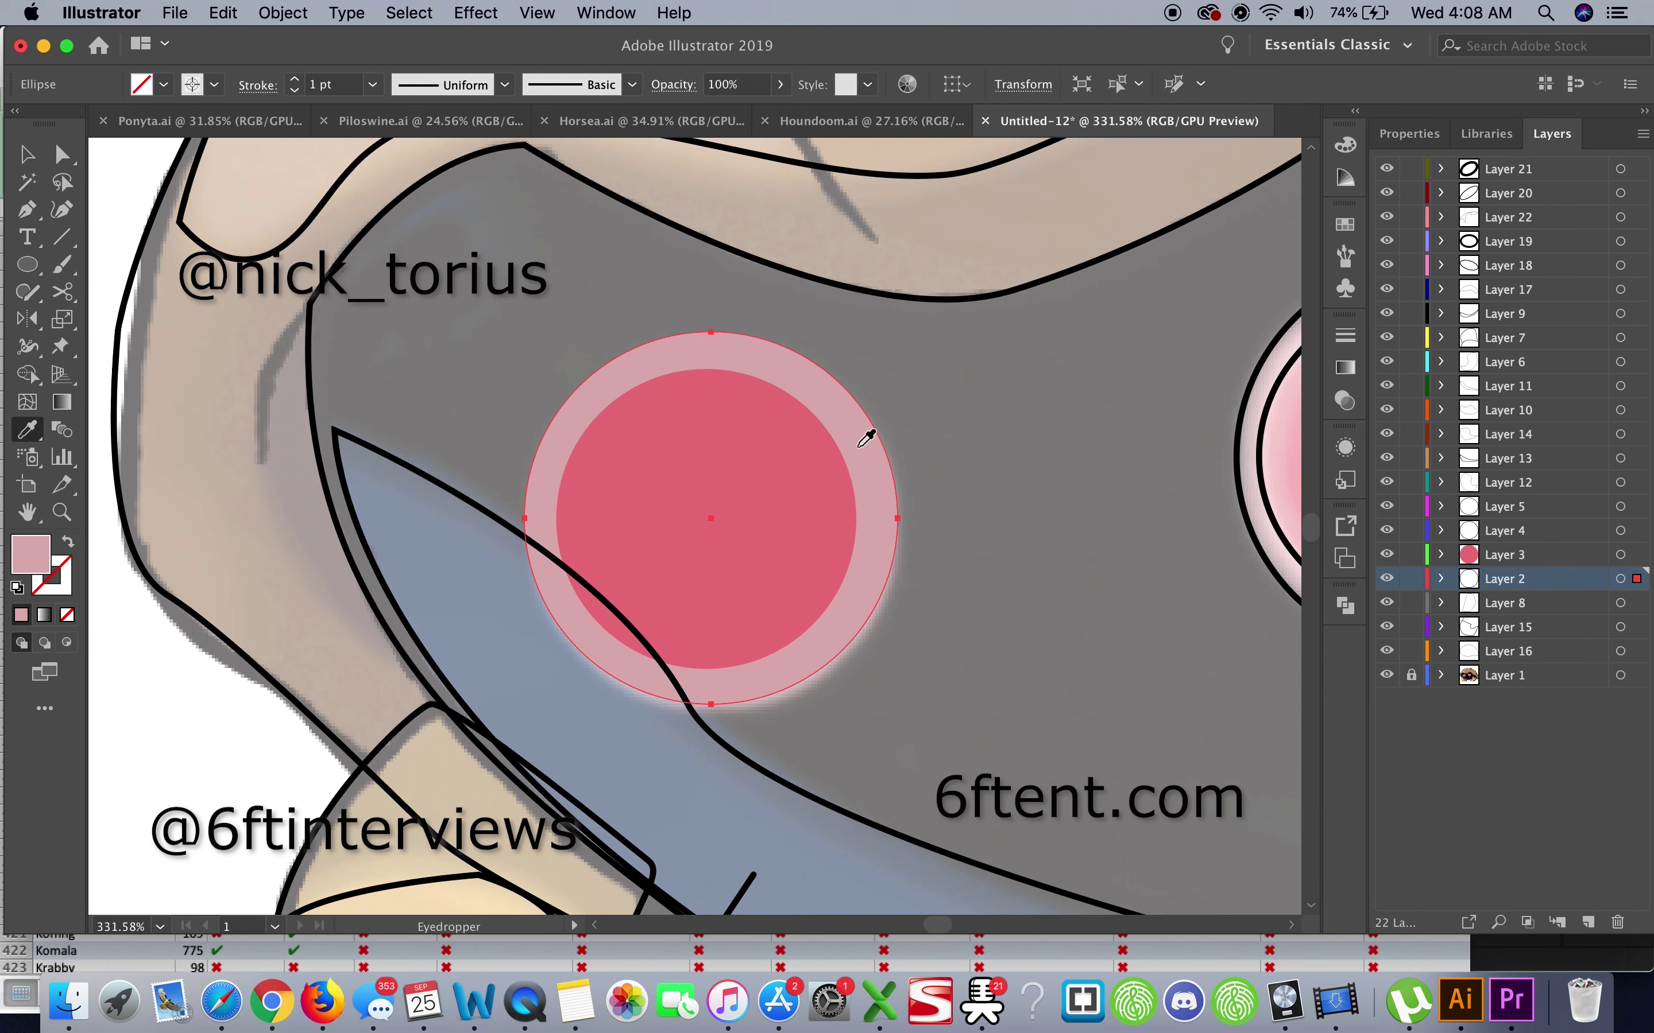
pyautogui.hscroll(5, 871, 436)
pyautogui.click(871, 435)
pyautogui.press('i')
pyautogui.click(780, 408)
pyautogui.keyDown('super'); pyautogui.click(745, 609); pyautogui.keyUp('super')
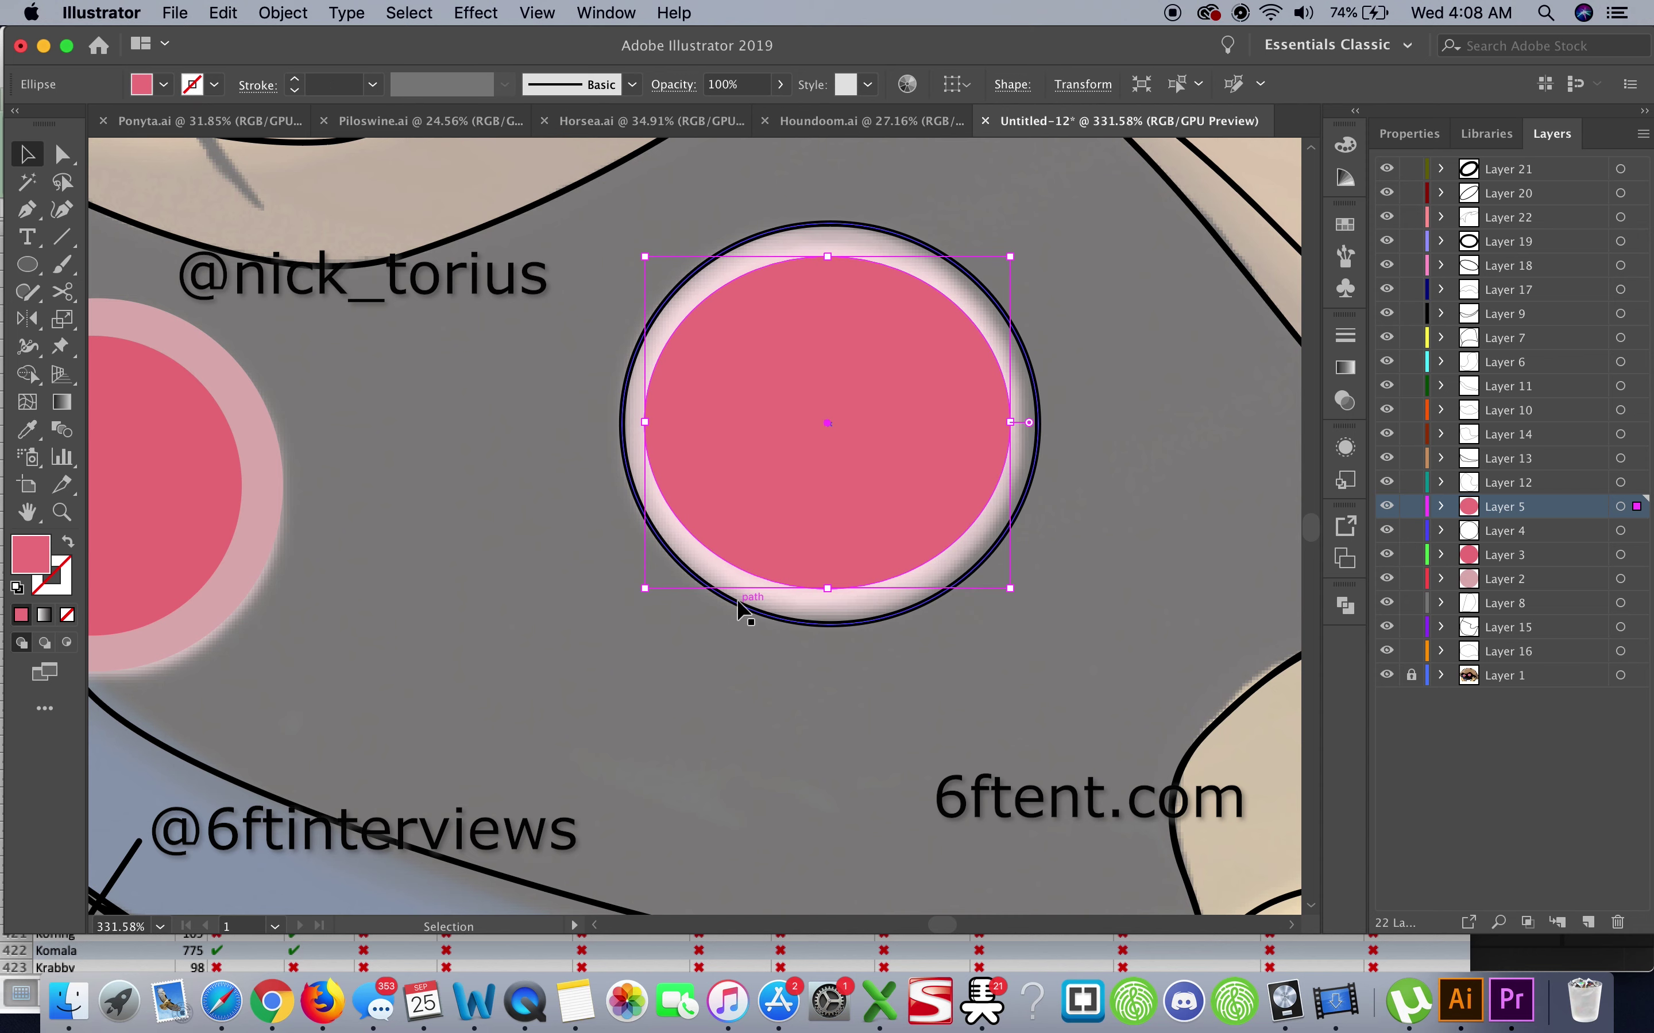
# Fill the right claw's highlight peach and its upper and back shapes with sampled colours
pyautogui.scroll(-5, 753, 580)
pyautogui.scroll(5, 749, 577)
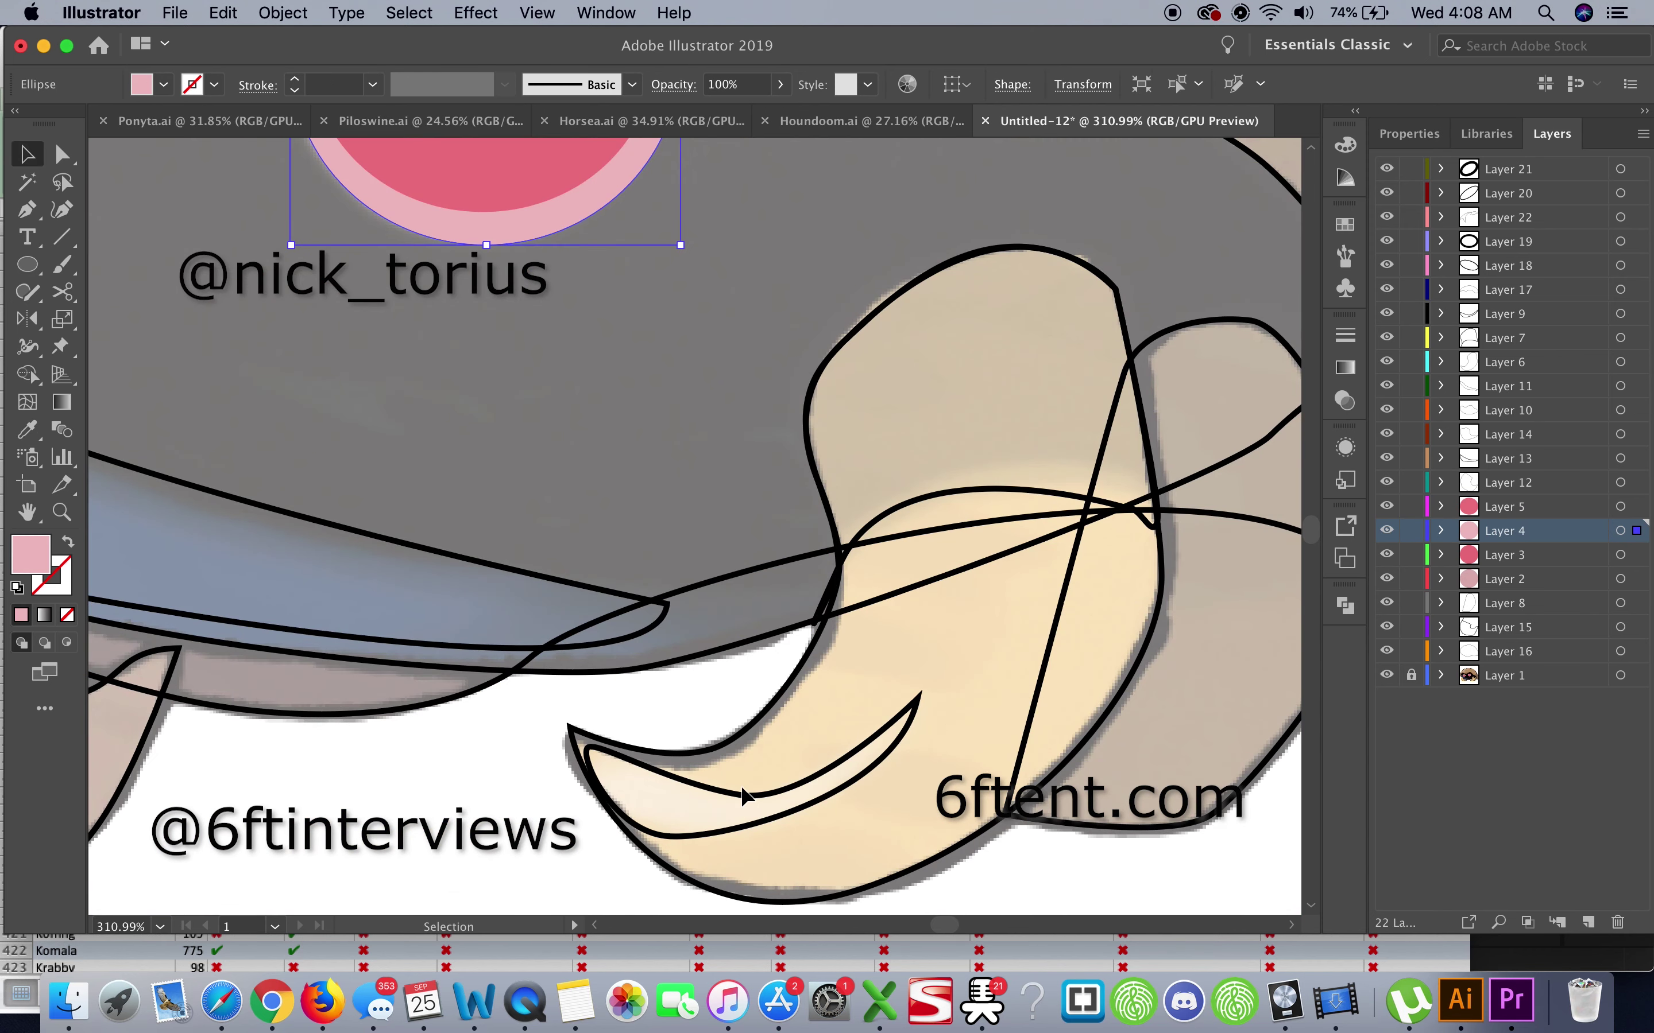
pyautogui.keyDown('super'); pyautogui.click(726, 797); pyautogui.keyUp('super')
pyautogui.click(940, 438)
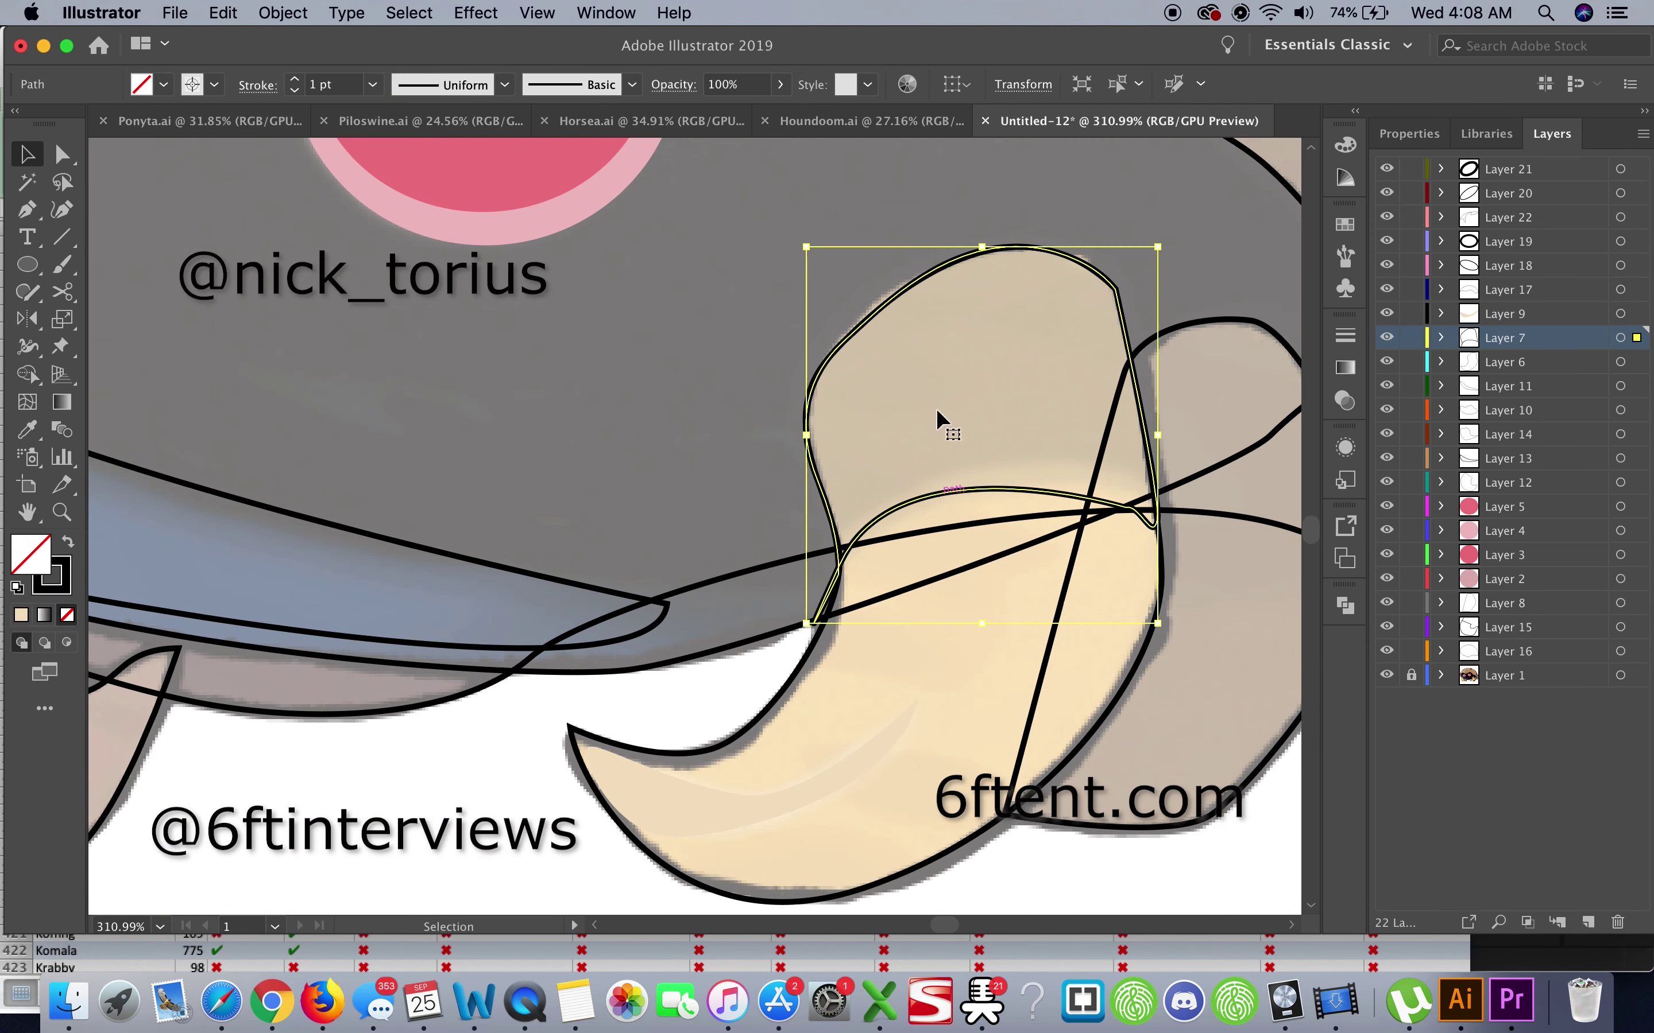
pyautogui.press('i')
pyautogui.keyDown('super'); pyautogui.click(931, 656); pyautogui.keyUp('super')
pyautogui.scroll(-3, 930, 671)
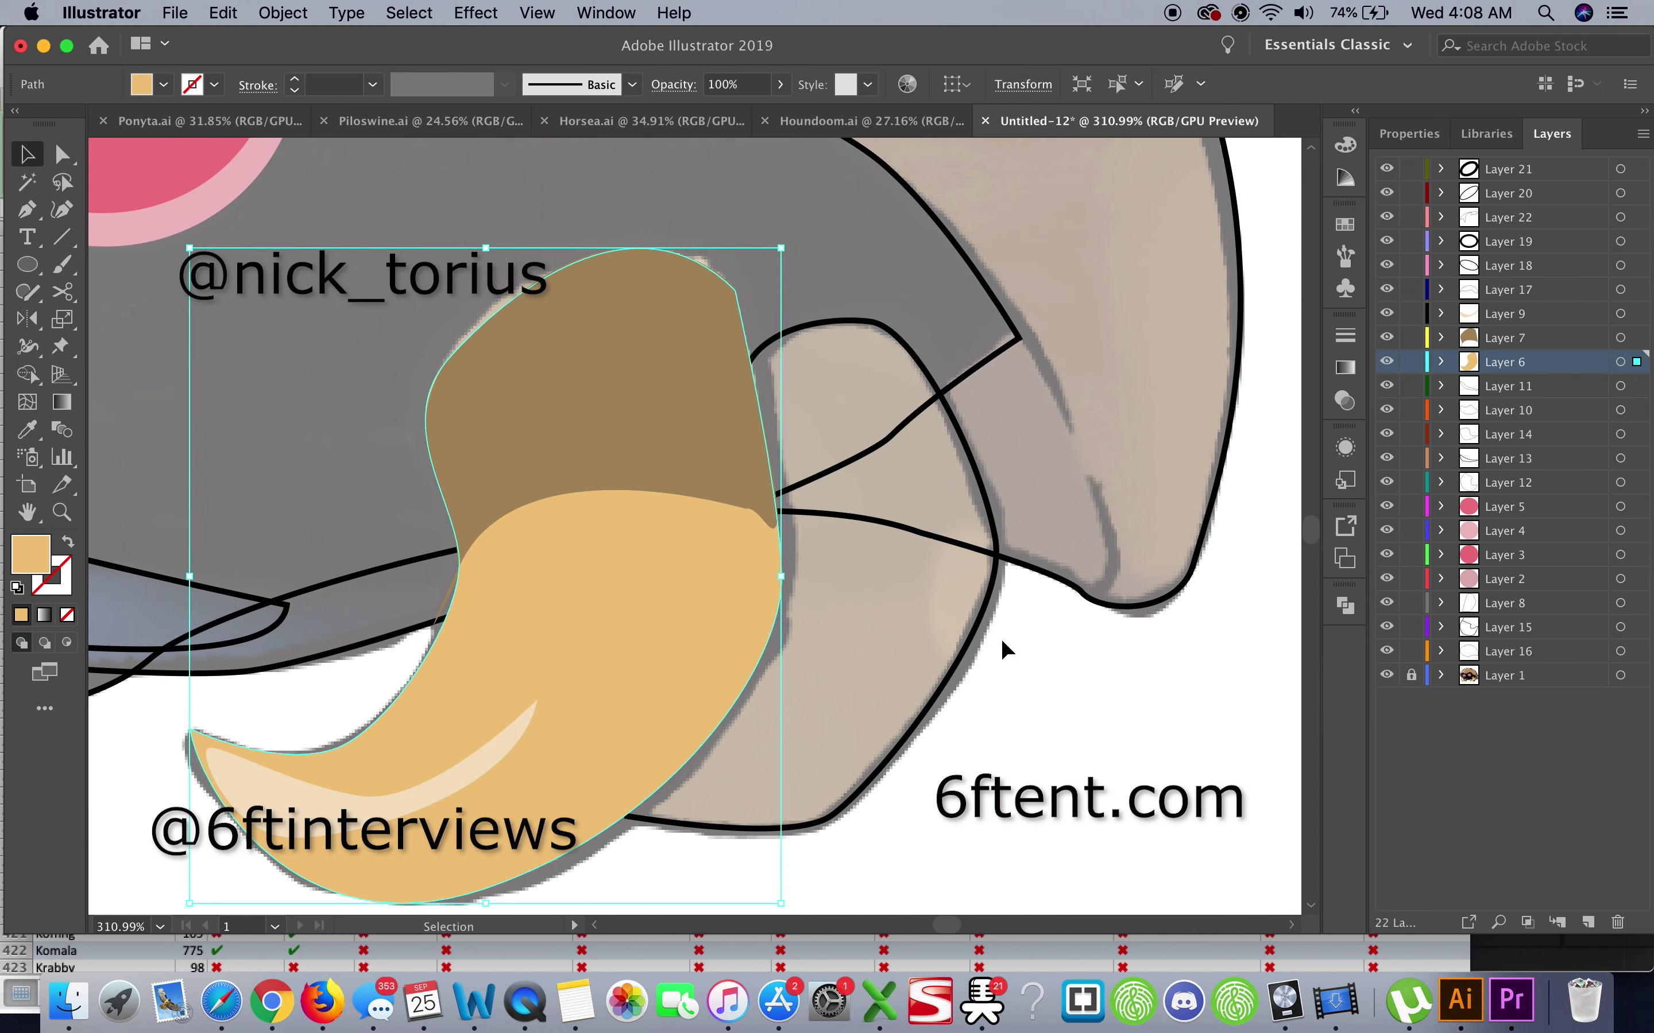
pyautogui.keyDown('super'); pyautogui.click(882, 584); pyautogui.keyUp('super')
pyautogui.scroll(3, 882, 585)
# Fill the left claw peach and orange, placing the orange shape behind its highlight
pyautogui.scroll(-1, 891, 578)
pyautogui.scroll(-2, 891, 578)
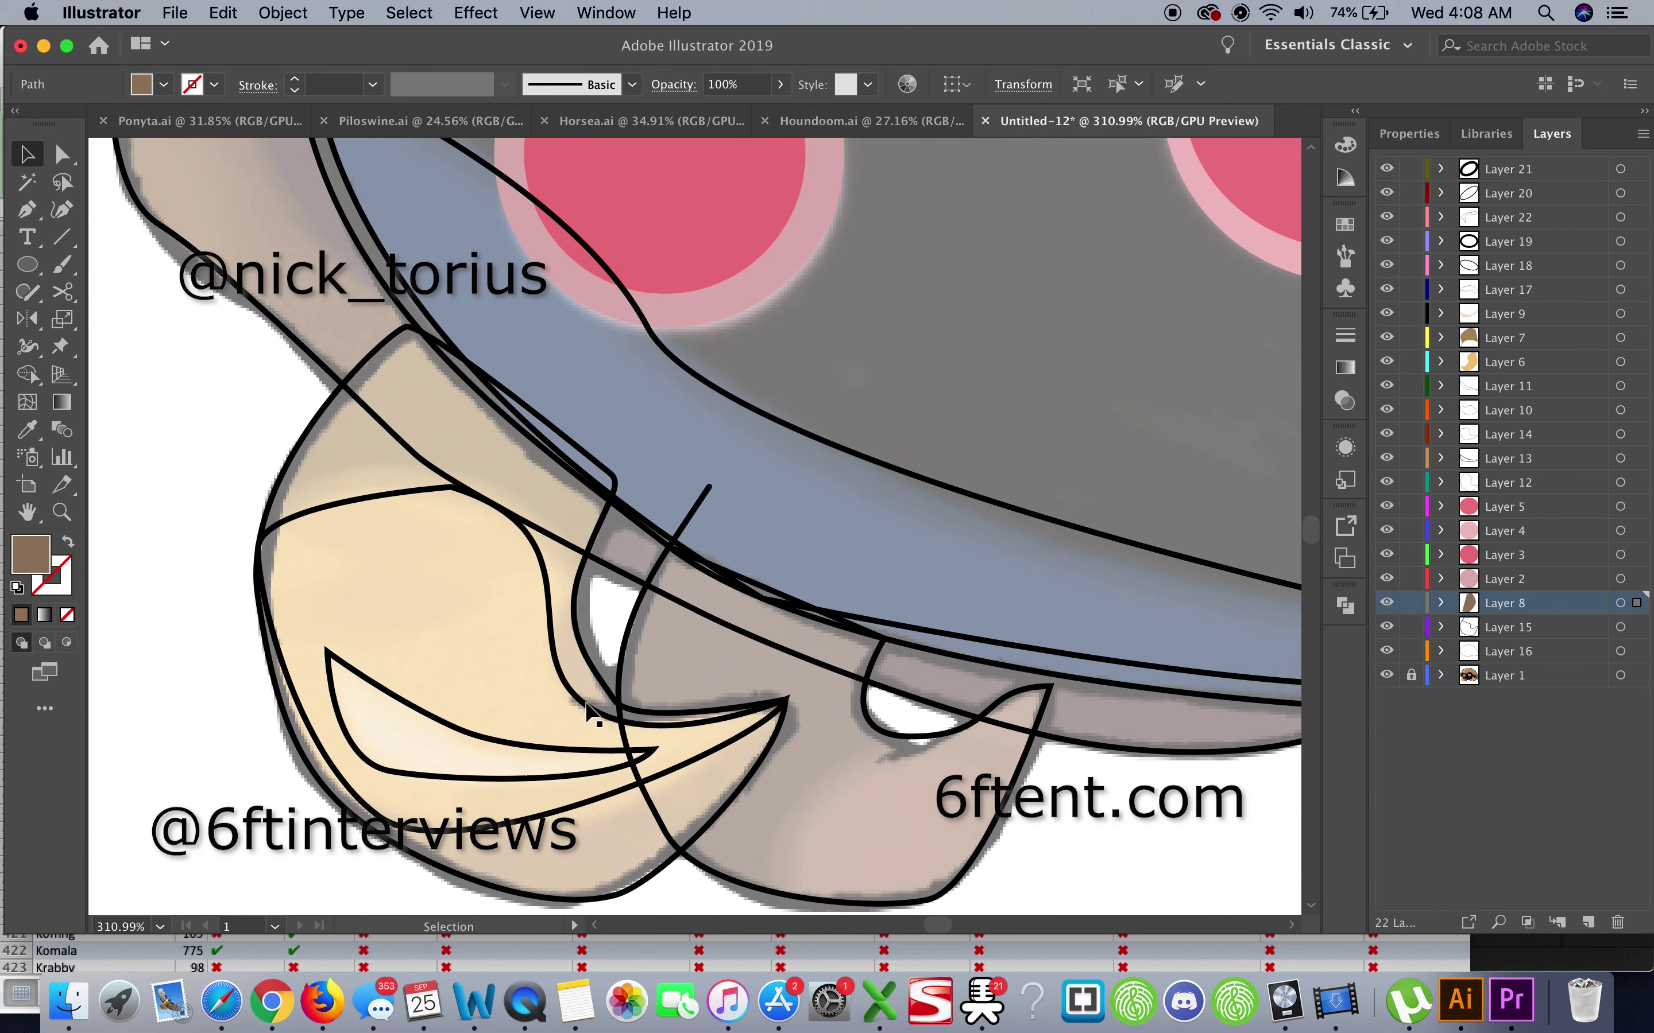
pyautogui.keyDown('super'); pyautogui.click(464, 733); pyautogui.keyUp('super')
pyautogui.scroll(2, 427, 714)
pyautogui.keyDown('super'); pyautogui.click(487, 459); pyautogui.keyUp('super')
pyautogui.click(516, 480)
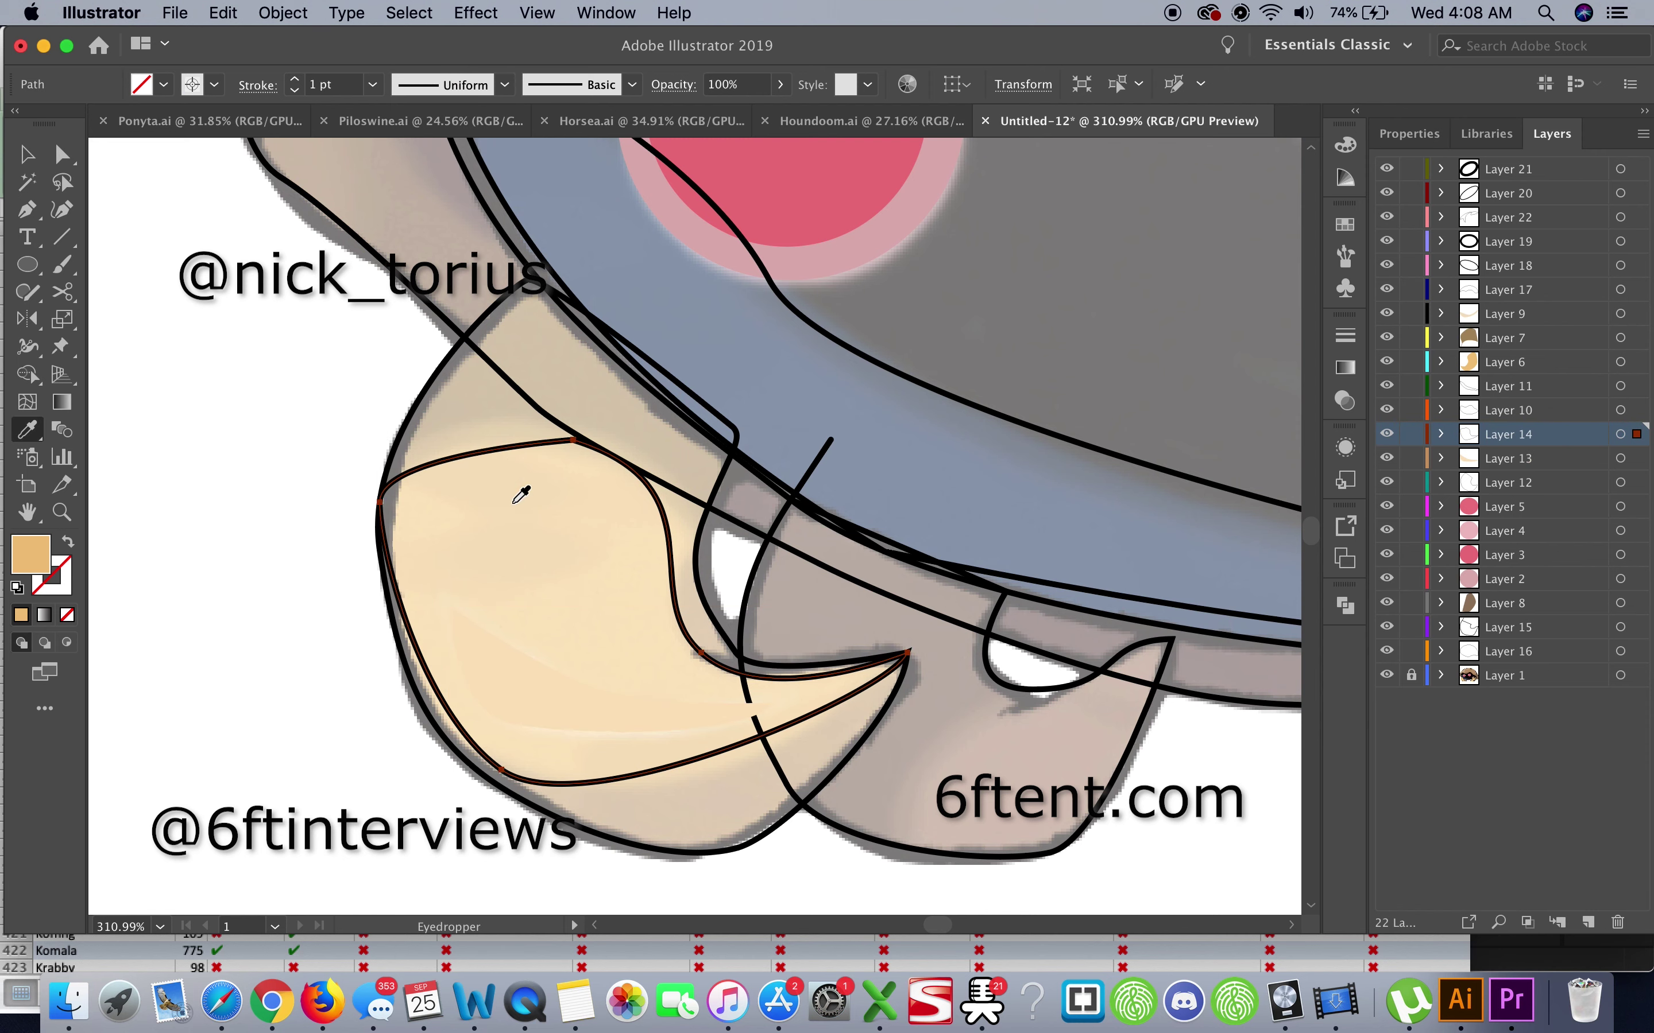
pyautogui.moveTo(1549, 471); pyautogui.dragTo(1549, 473)
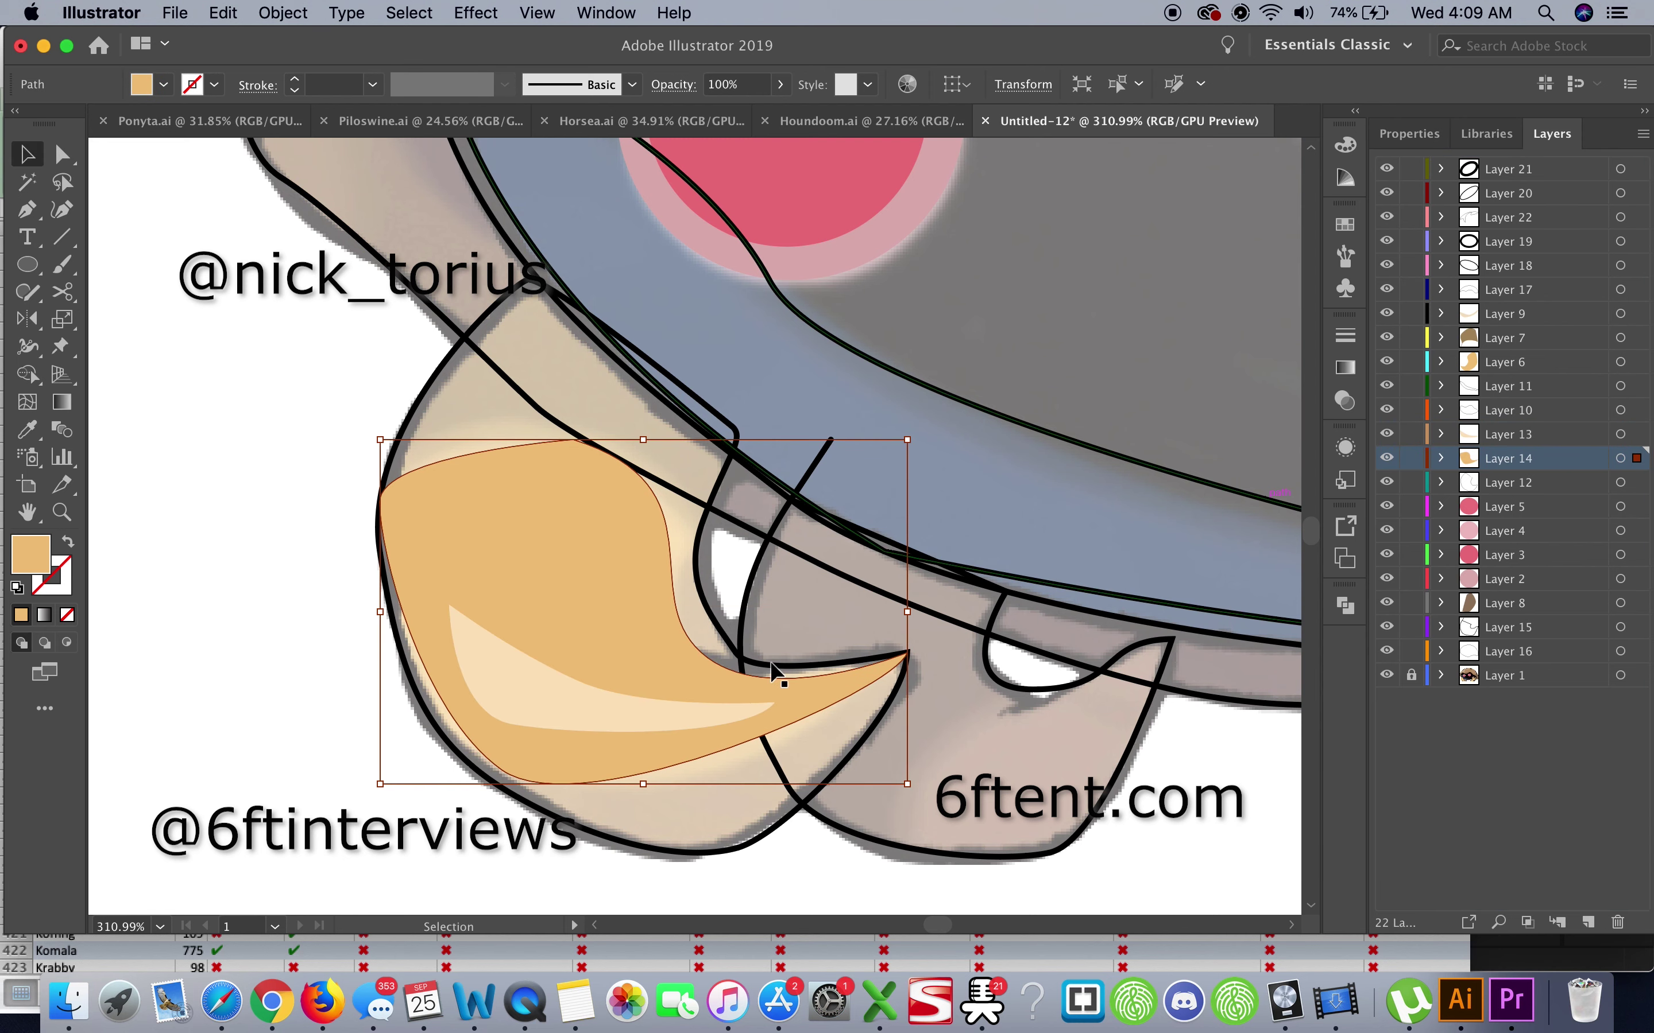
# Fill the middle claw with sampled brown and the front claw with mauve
pyautogui.keyDown('super'); pyautogui.click(786, 680); pyautogui.keyUp('super')
pyautogui.click(675, 446)
pyautogui.keyDown('super'); pyautogui.click(956, 755); pyautogui.keyUp('super')
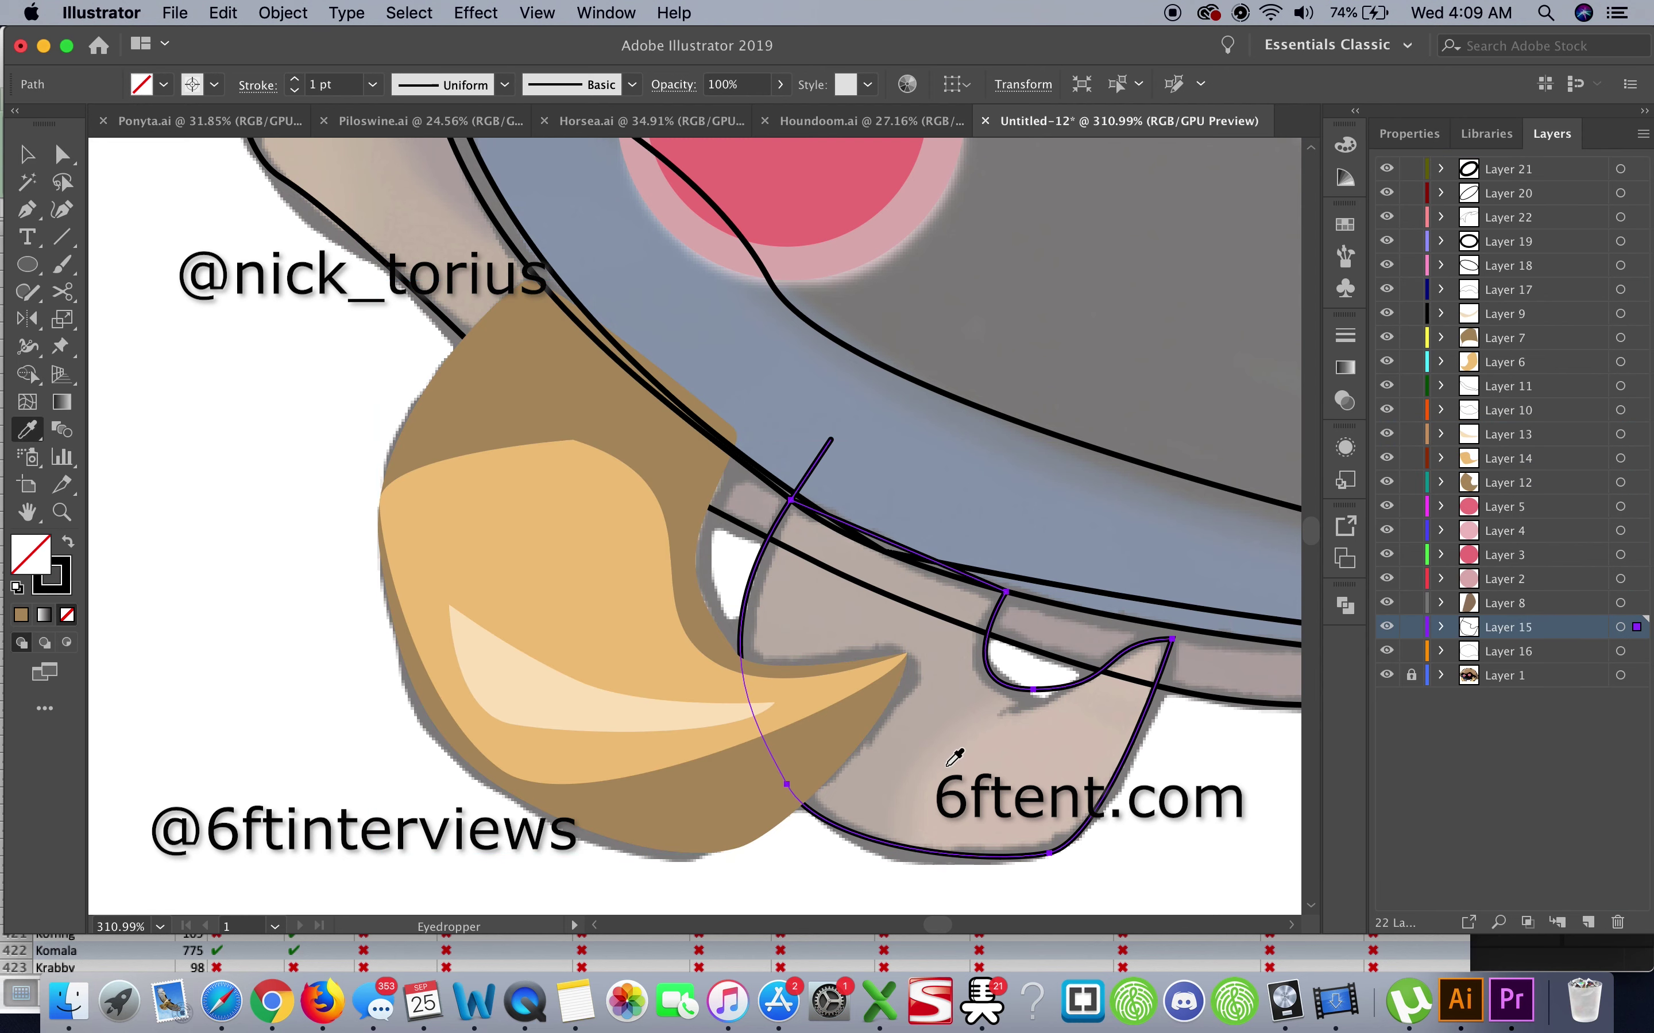
pyautogui.scroll(-3, 956, 755)
pyautogui.scroll(2, 956, 755)
# Fill the mouth stripe dark navy and try moving its layer lower
pyautogui.keyDown('super'); pyautogui.click(892, 663); pyautogui.keyUp('super')
pyautogui.press('i')
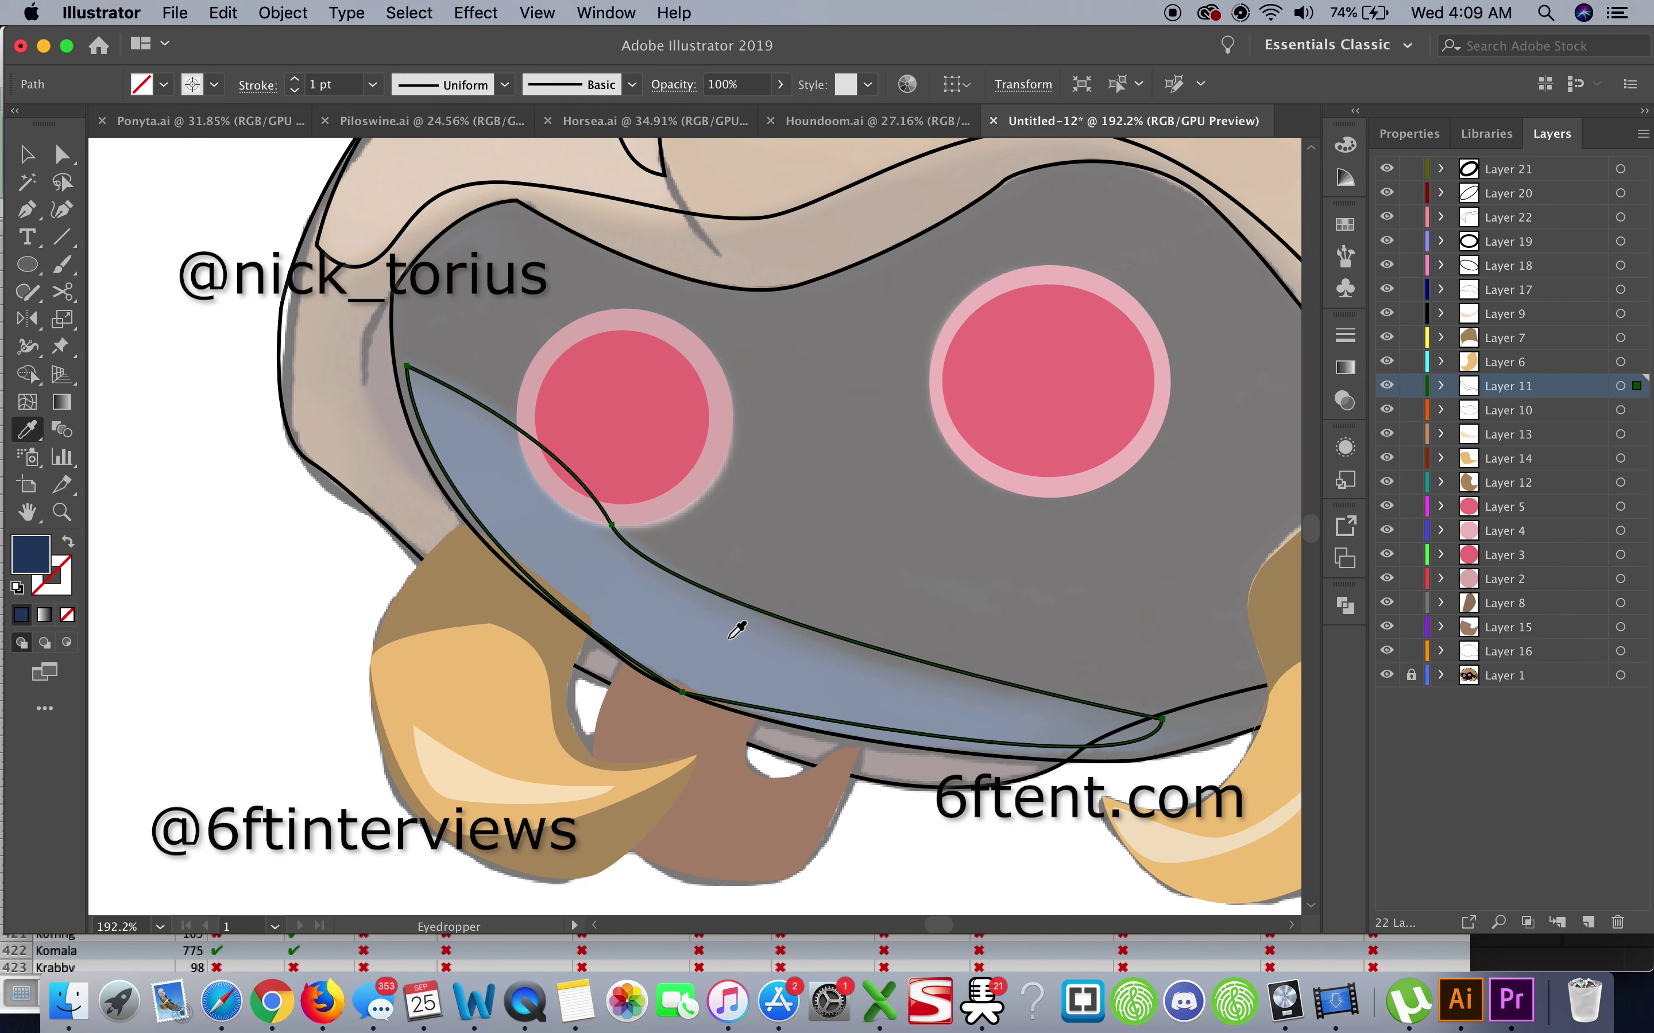
pyautogui.click(736, 629)
pyautogui.scroll(-2, 737, 631)
pyautogui.moveTo(1560, 395); pyautogui.dragTo(1553, 408)
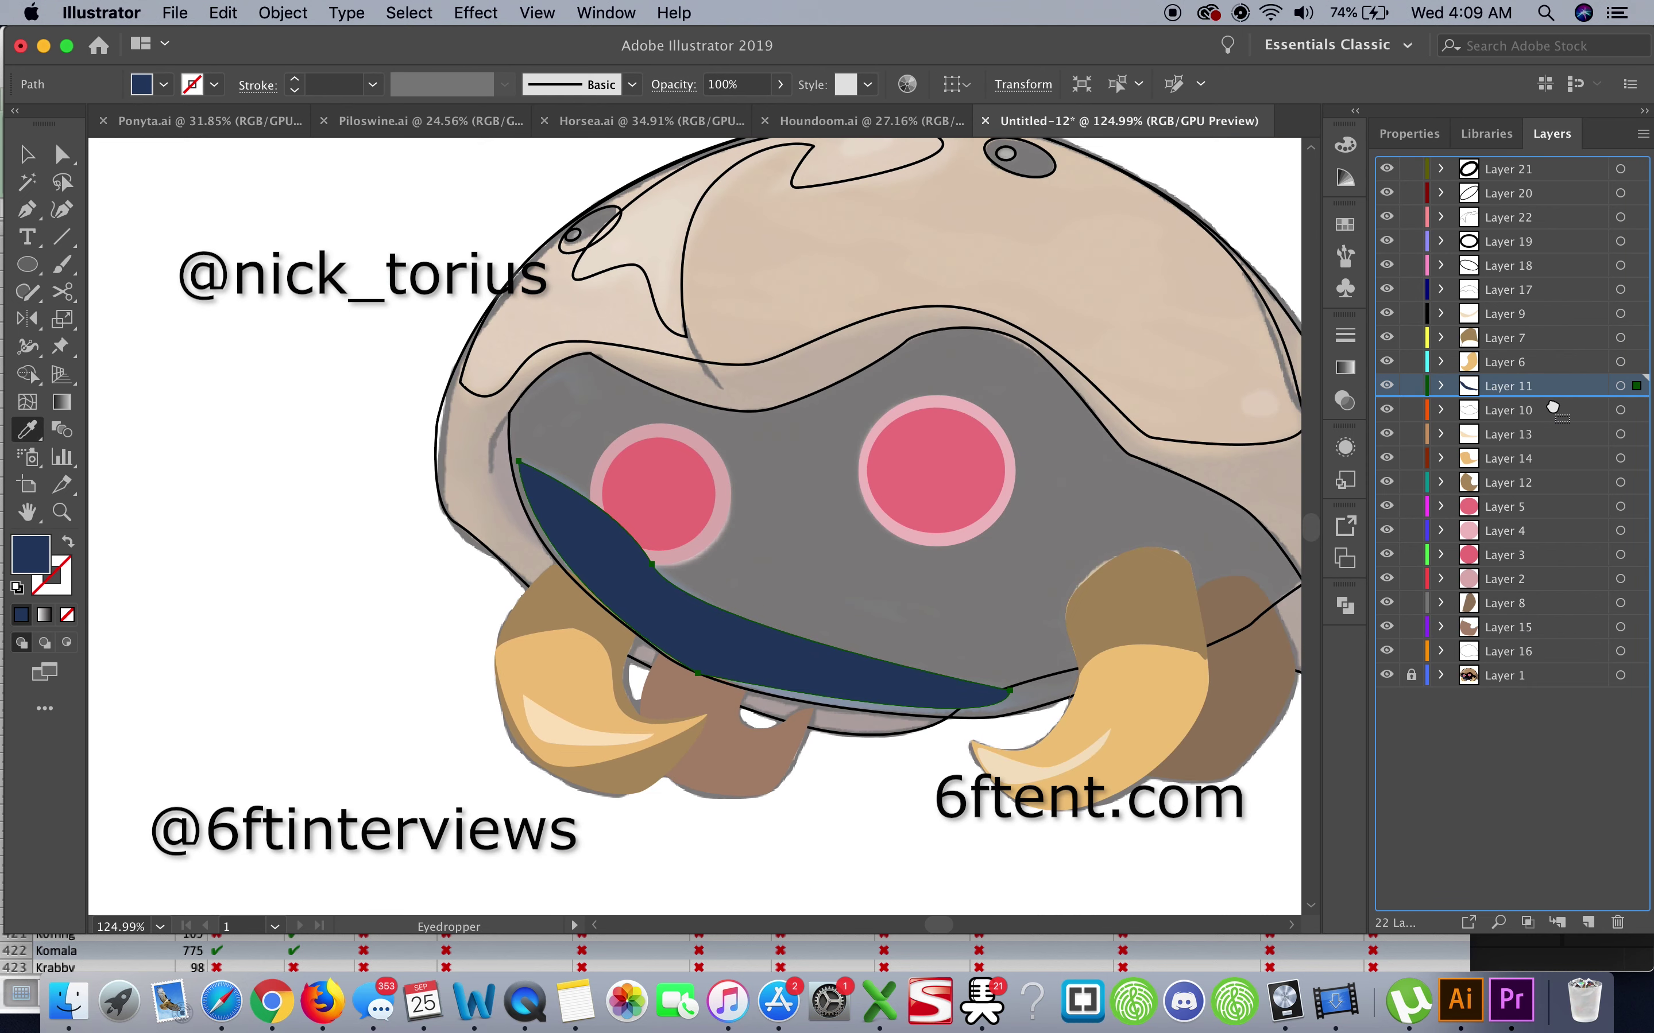
pyautogui.scroll(-2, 1022, 583)
# Make the left shell spot solid black without an outline
pyautogui.press('v')
pyautogui.scroll(5, 450, 280)
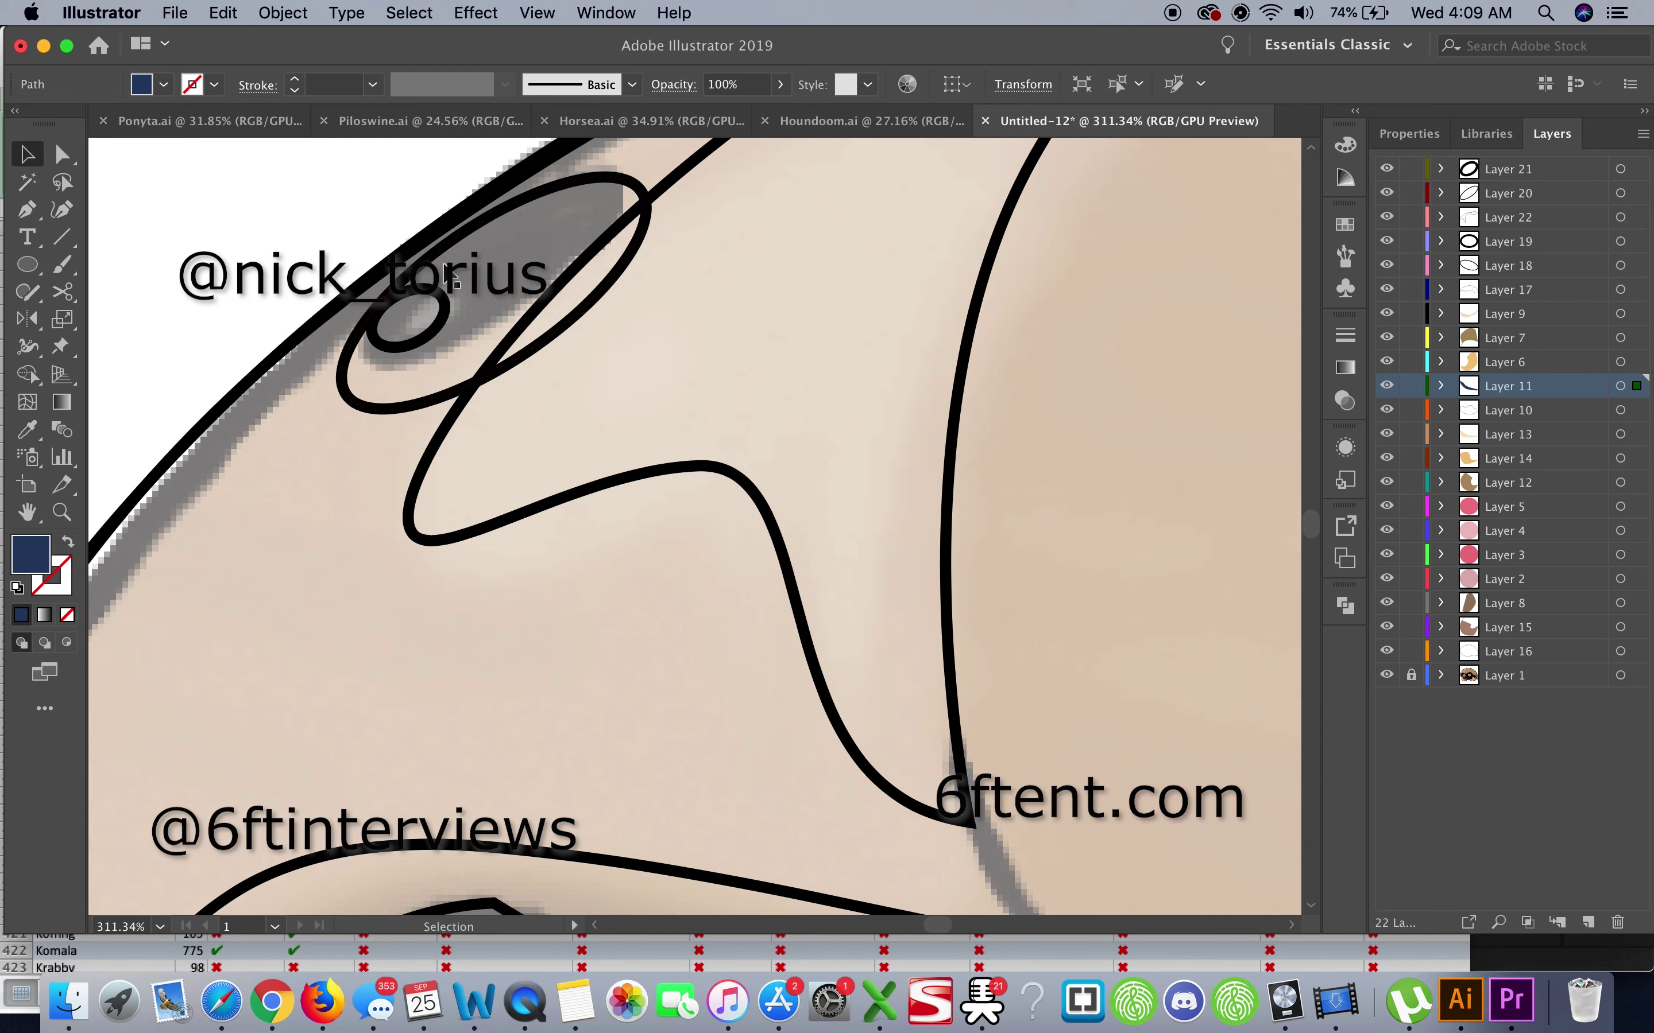
pyautogui.scroll(-2, 443, 311)
pyautogui.scroll(3, 424, 313)
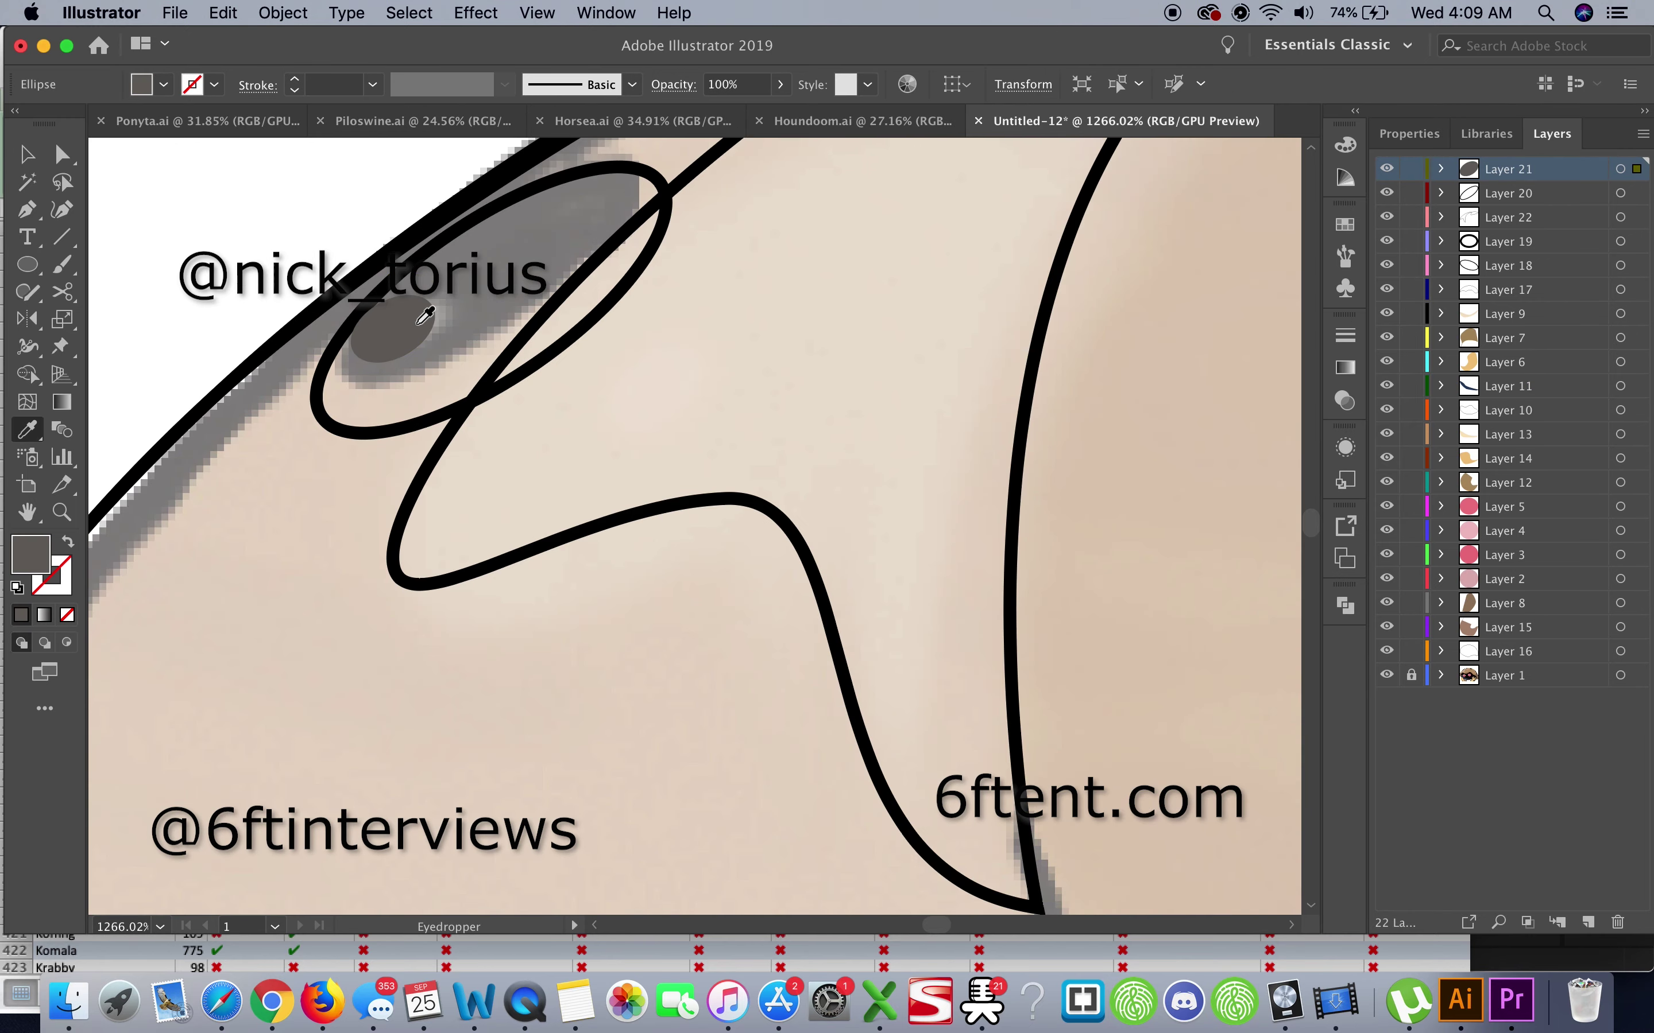
pyautogui.click(405, 432)
pyautogui.hotkey('shift', 'x')
pyautogui.hscroll(5, 843, 371)
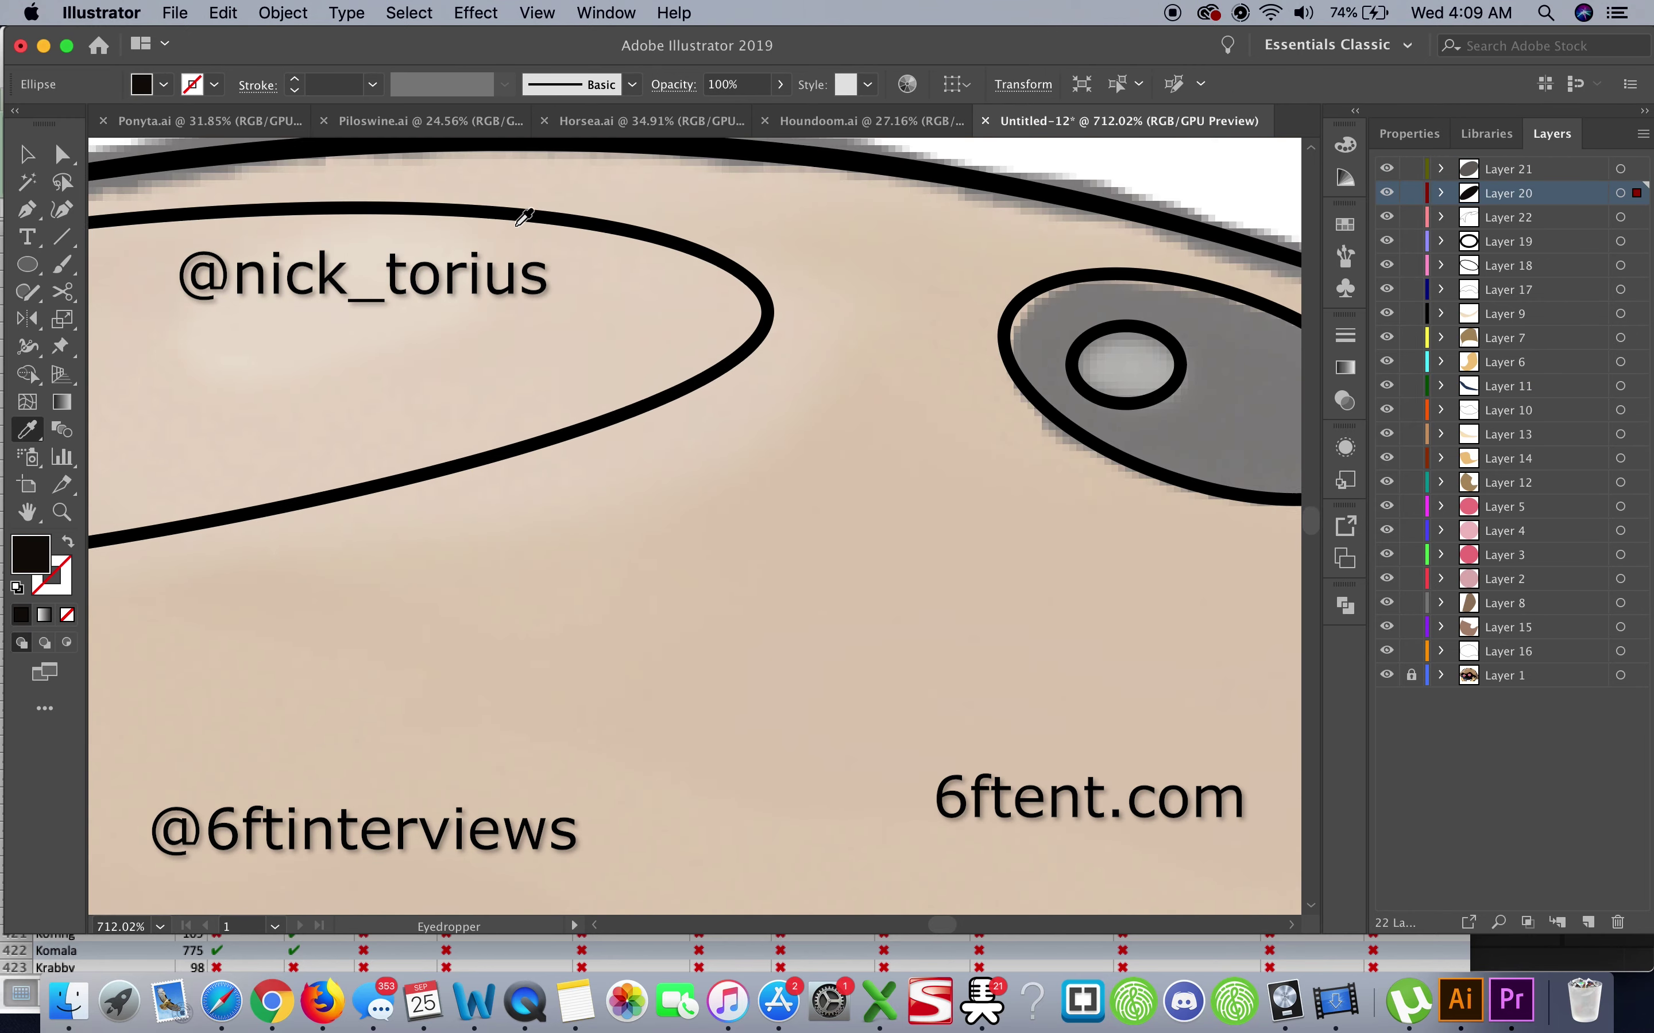
# Give the right shell spot a sampled grey pupil and a solid black fill
pyautogui.click(794, 342)
pyautogui.press('i')
pyautogui.keyDown('super'); pyautogui.click(941, 381); pyautogui.keyUp('super')
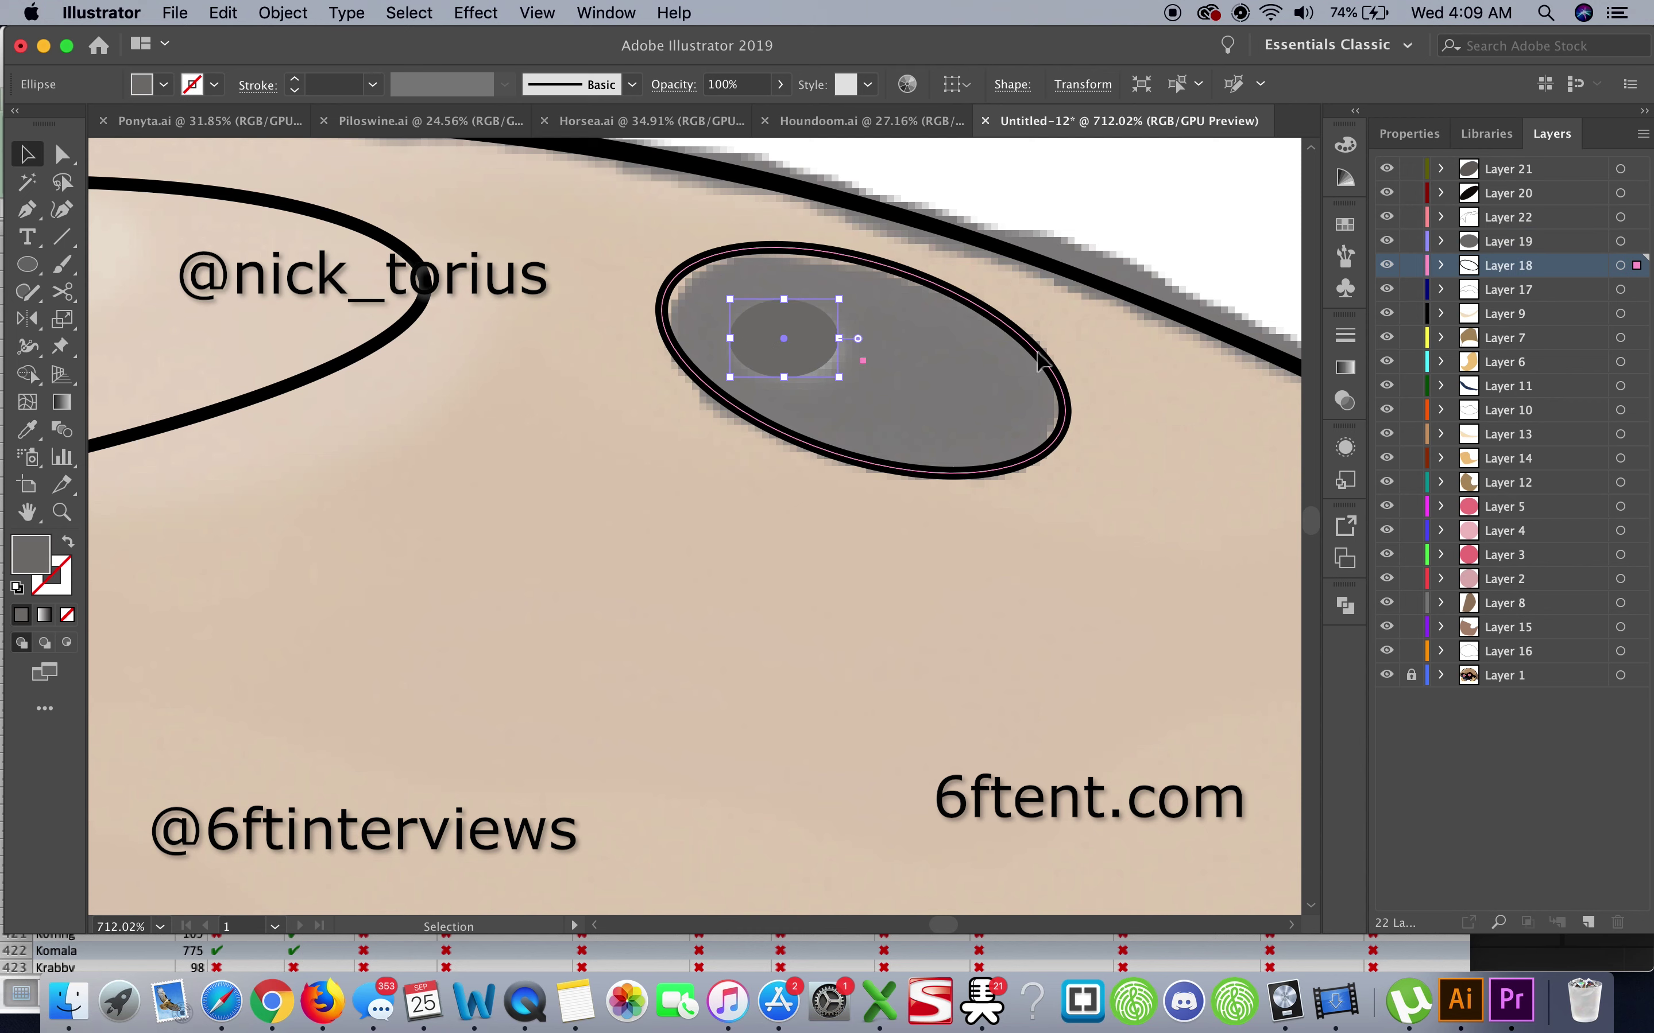
pyautogui.hotkey('shift', 'x')
pyautogui.scroll(-5, 942, 381)
# Fill the shell highlight with sampled tan and the shell body with brown
pyautogui.keyDown('super'); pyautogui.click(486, 413); pyautogui.keyUp('super')
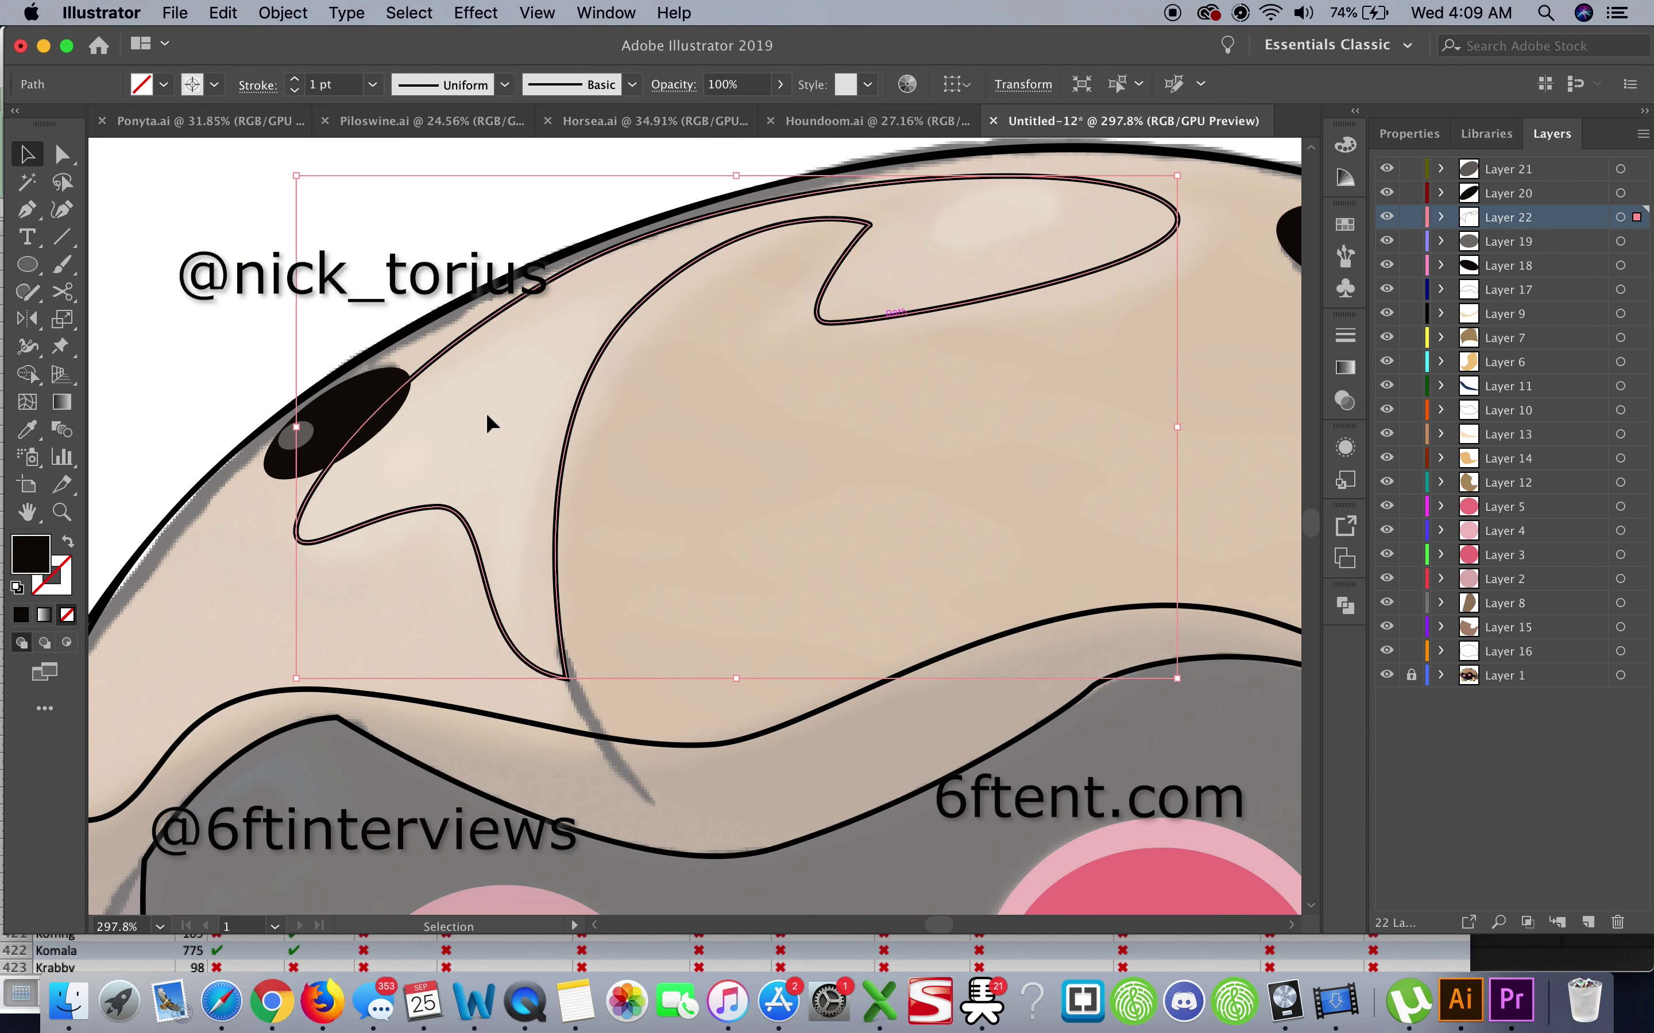
pyautogui.scroll(-3, 495, 406)
pyautogui.keyDown('super'); pyautogui.click(613, 567); pyautogui.keyUp('super')
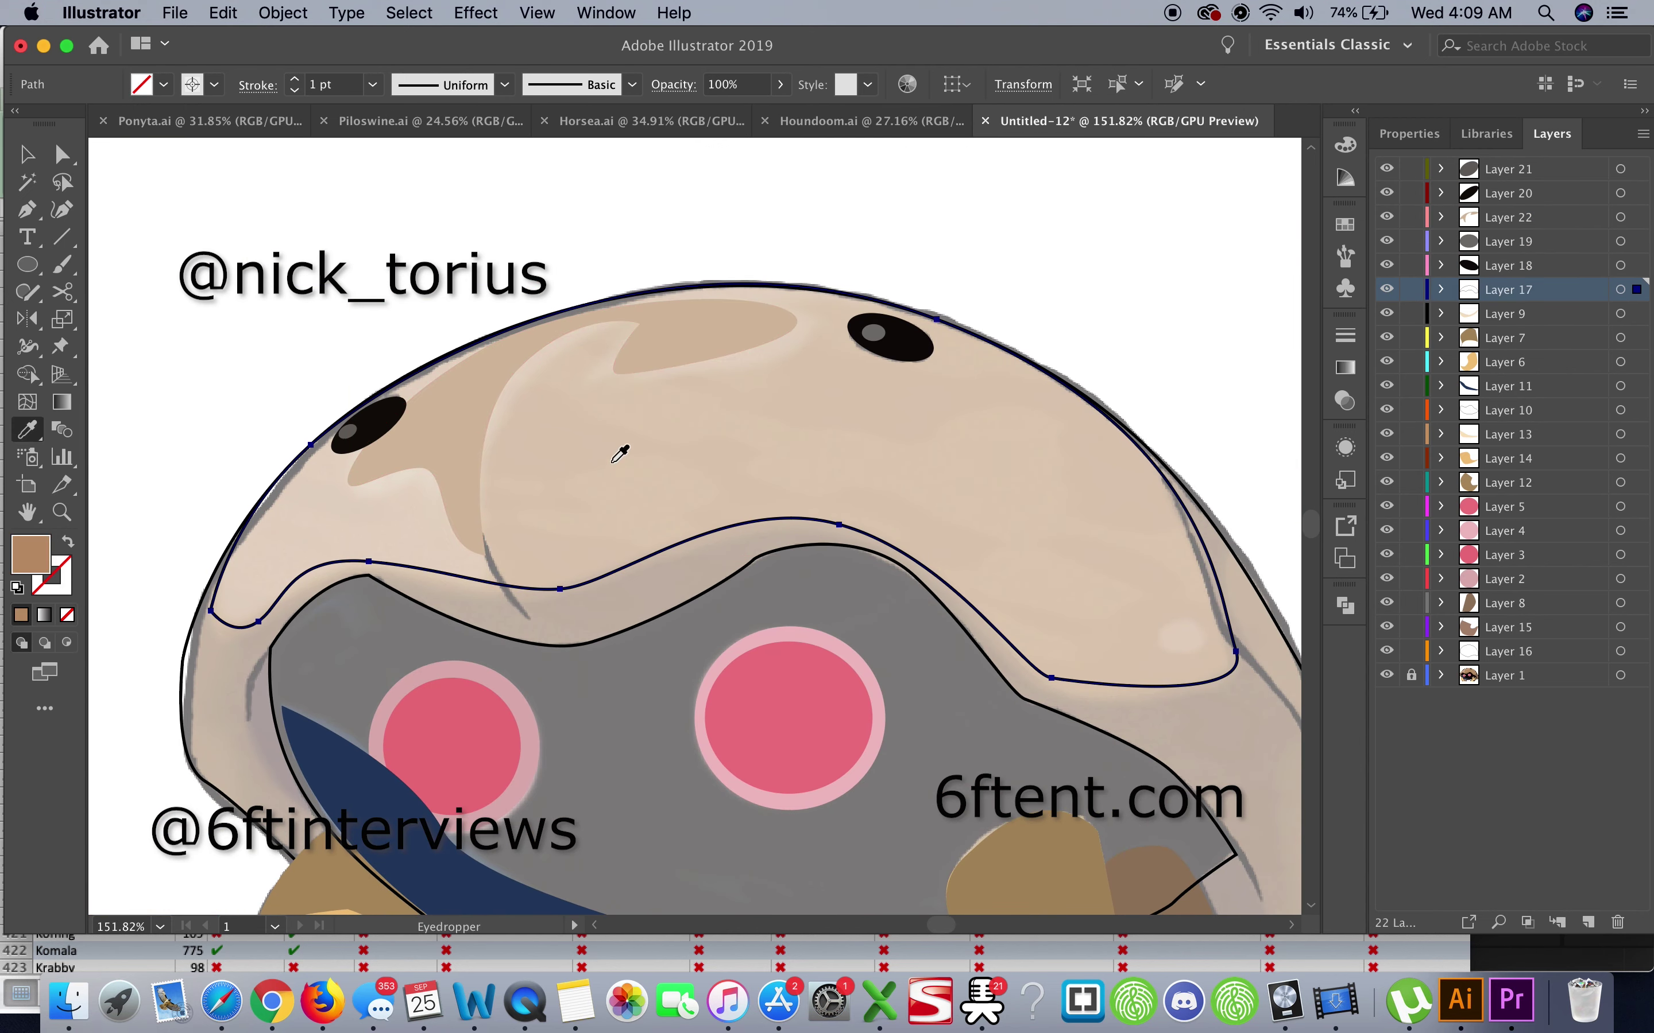
pyautogui.click(619, 453)
pyautogui.scroll(2, 620, 453)
# Fill the mouth interior black and move both mouth layers behind the claws
pyautogui.keyDown('super'); pyautogui.click(743, 488); pyautogui.keyUp('super')
pyautogui.keyDown('super'); pyautogui.click(782, 553); pyautogui.keyUp('super')
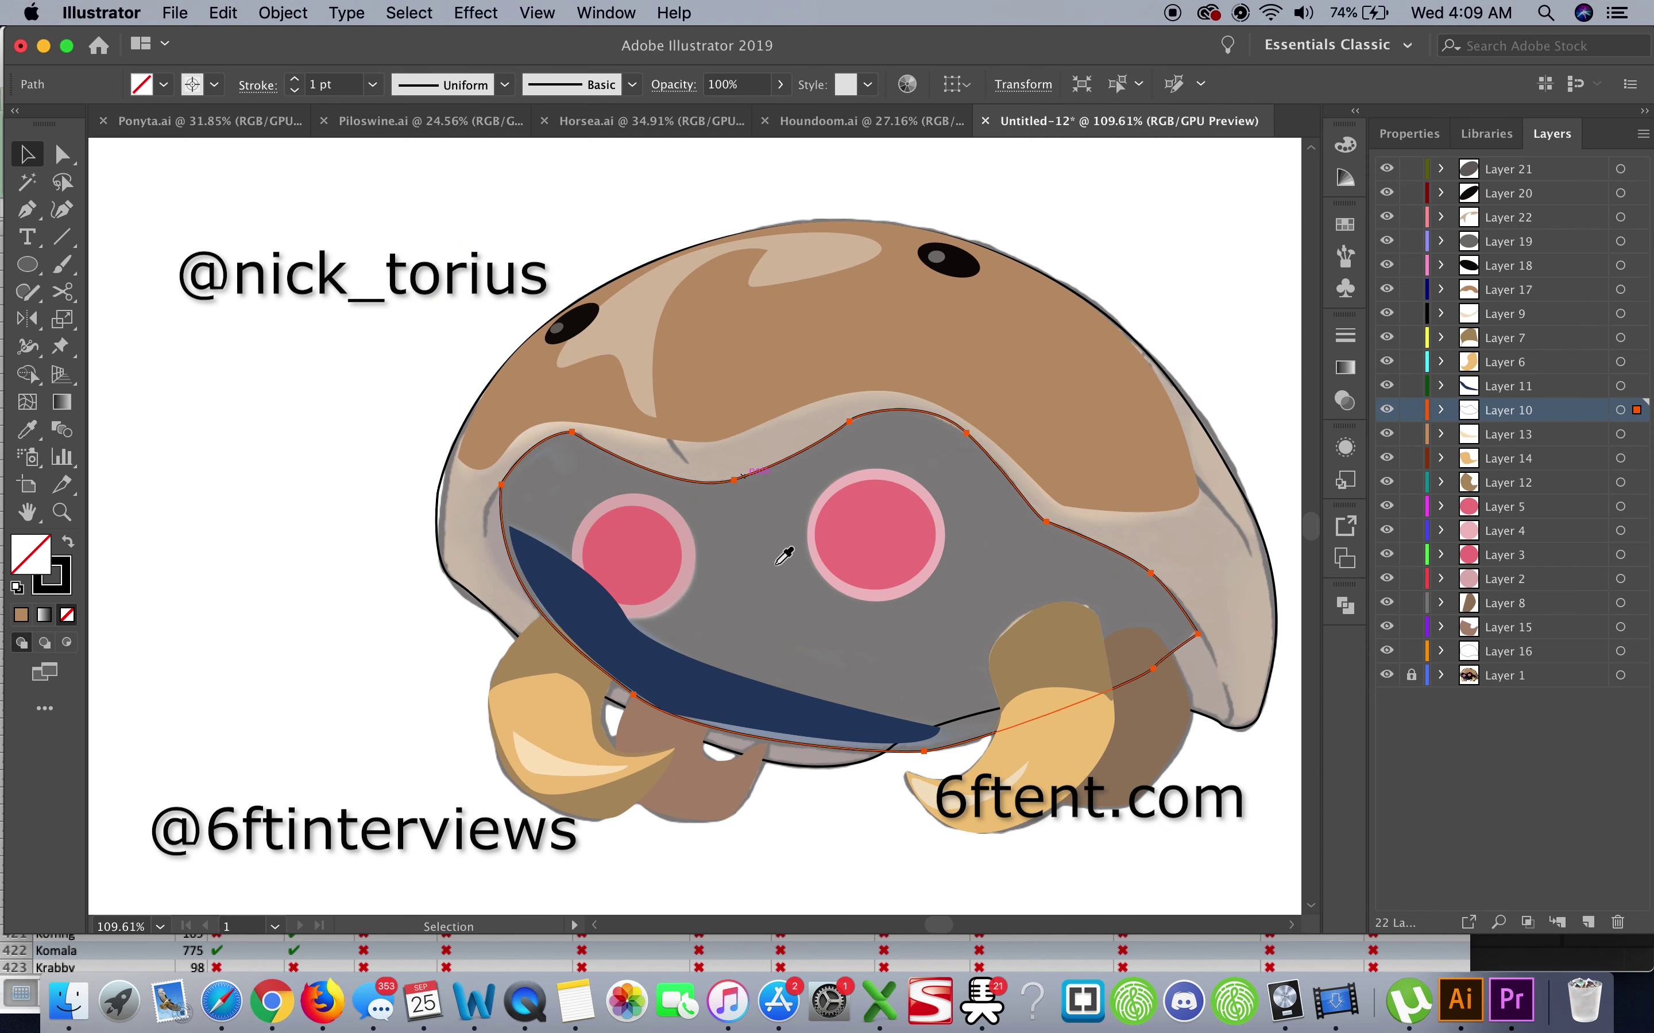
pyautogui.hotkey('shift', 'x')
pyautogui.press('v')
pyautogui.moveTo(1551, 410); pyautogui.dragTo(1538, 639)
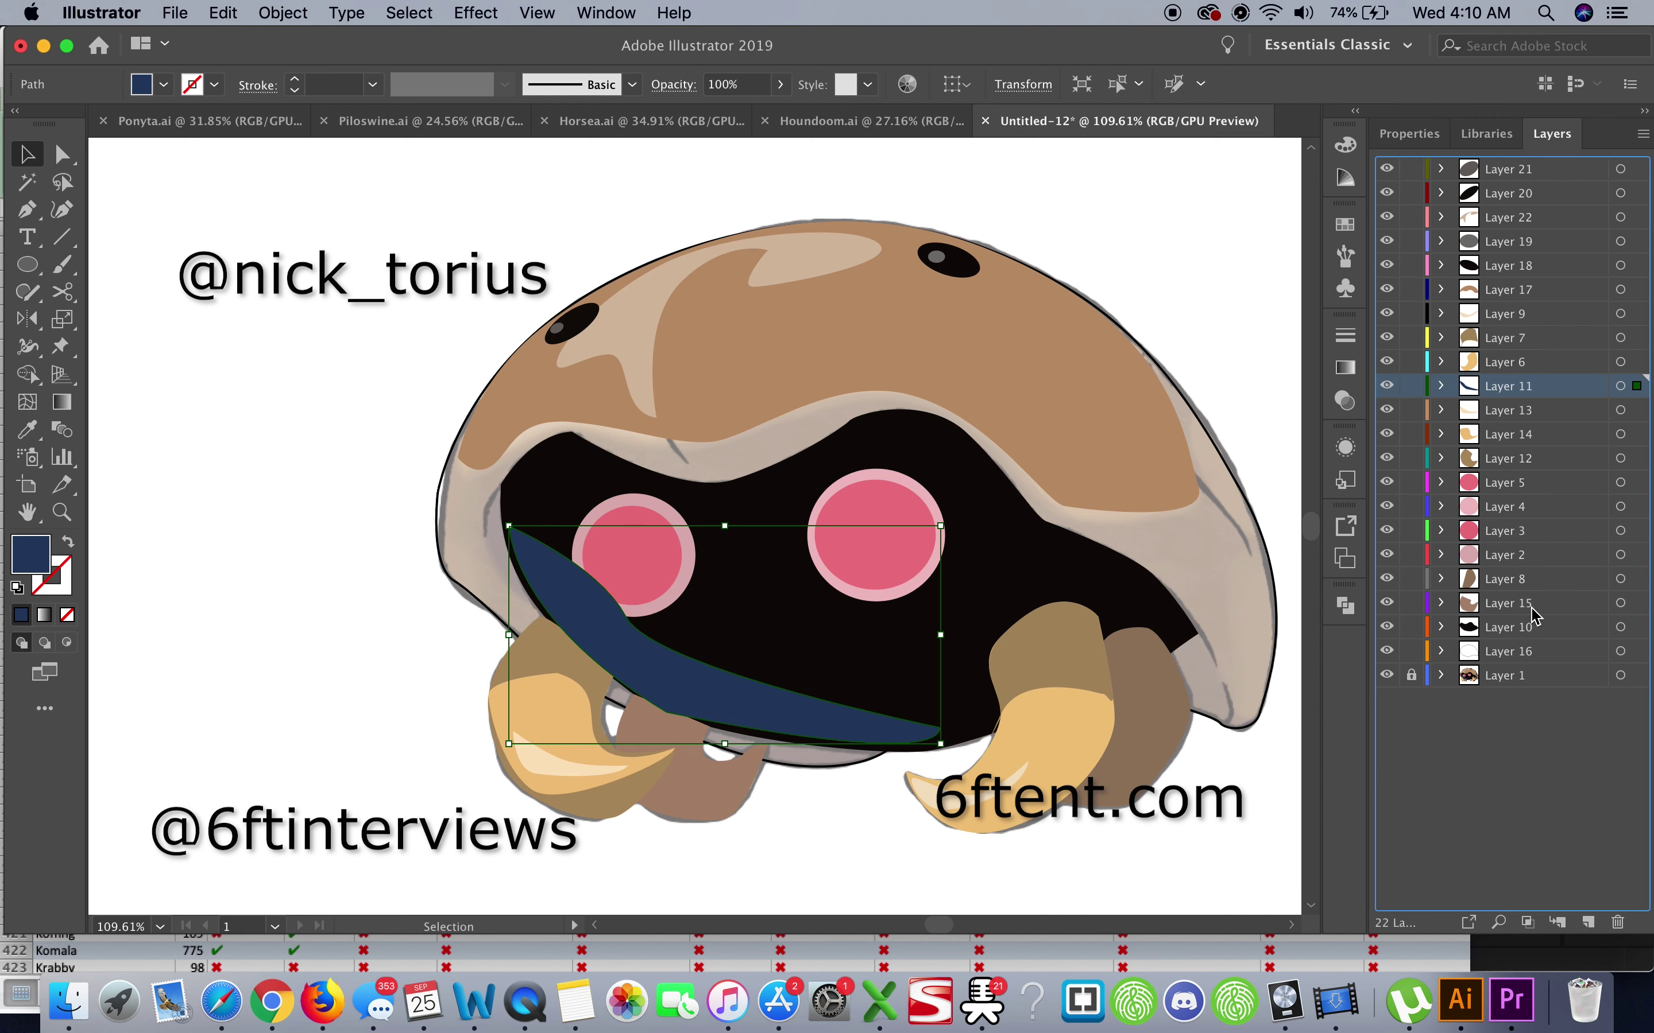
pyautogui.moveTo(1529, 617); pyautogui.dragTo(1529, 614)
# Fill the outer shell with sampled brown, deselect, and fit the artboard in view
pyautogui.click(1266, 543)
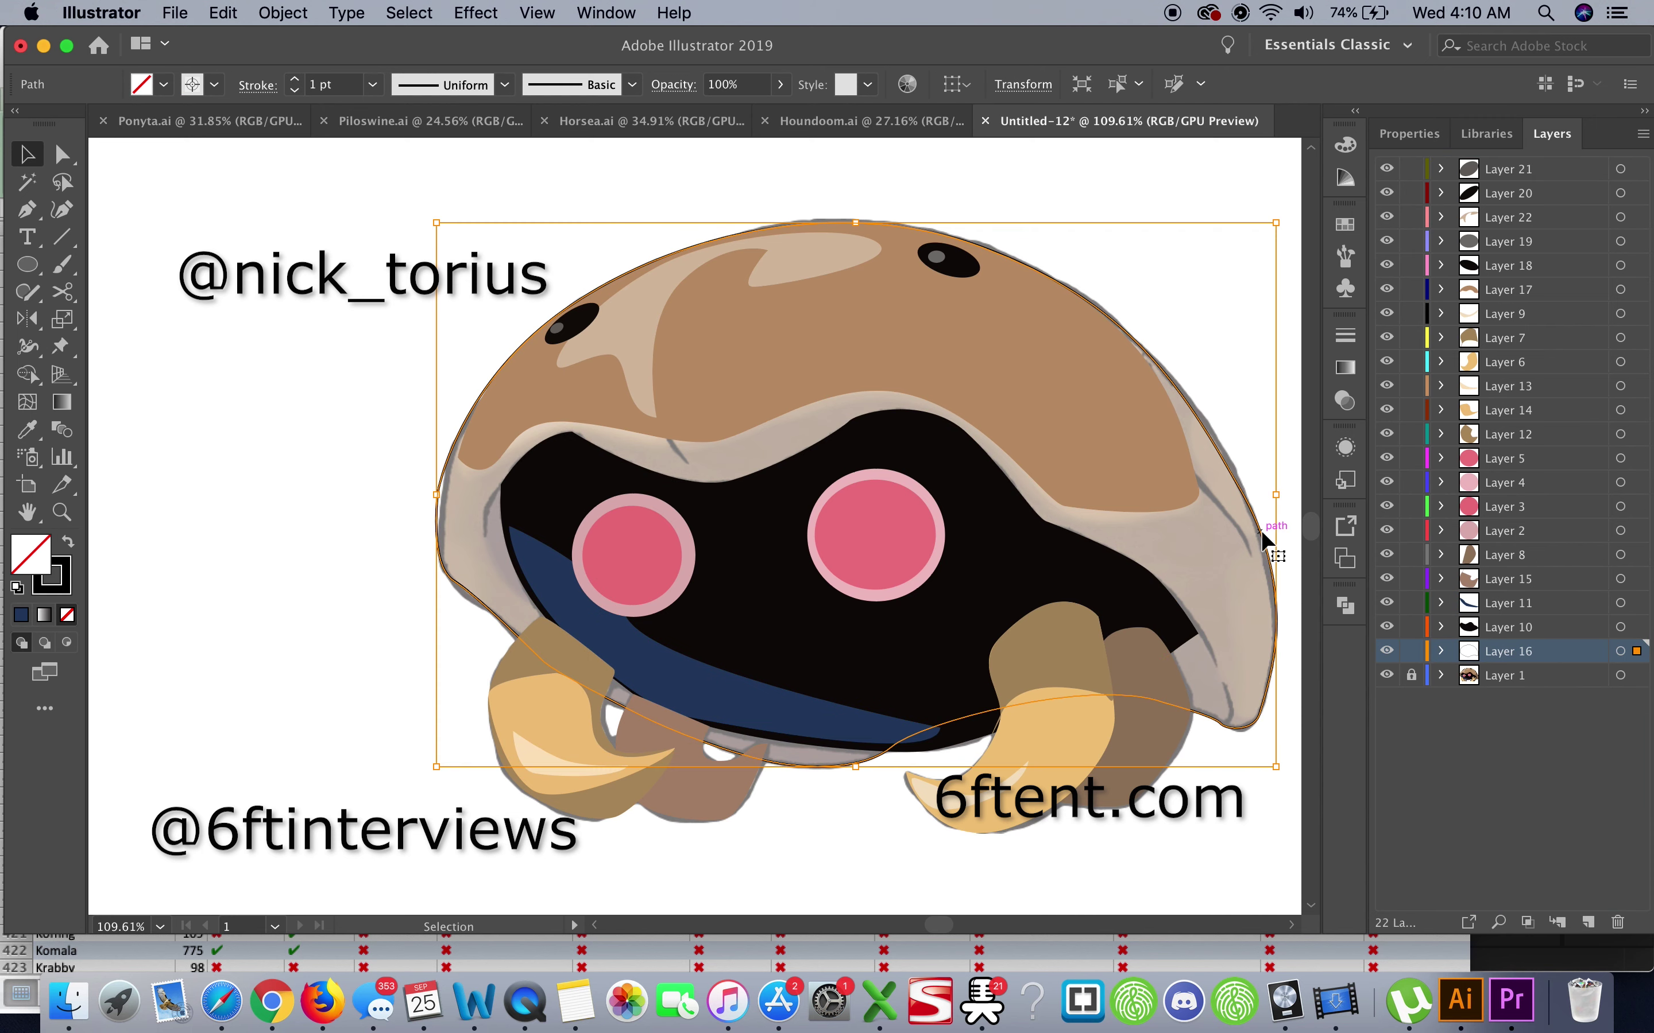
pyautogui.press('i')
pyautogui.click(1223, 560)
pyautogui.press('v')
pyautogui.click(1110, 869)
pyautogui.hotkey('ctrl', '0')
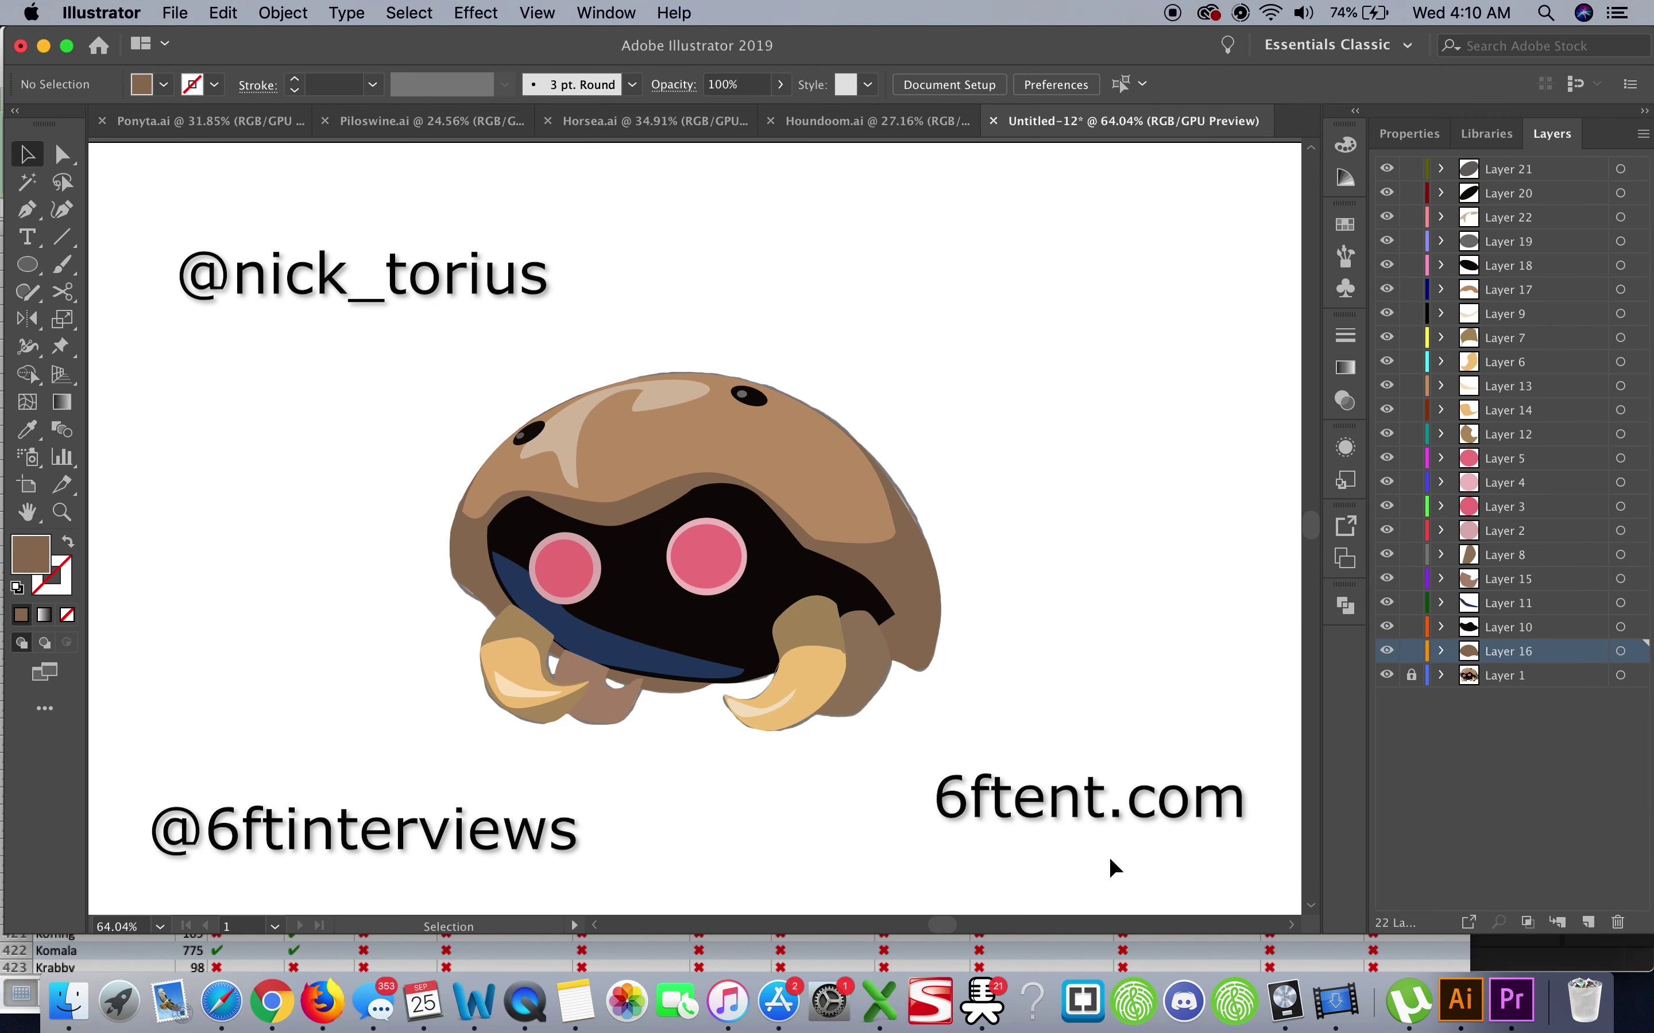
pyautogui.scroll(-3, 989, 742)
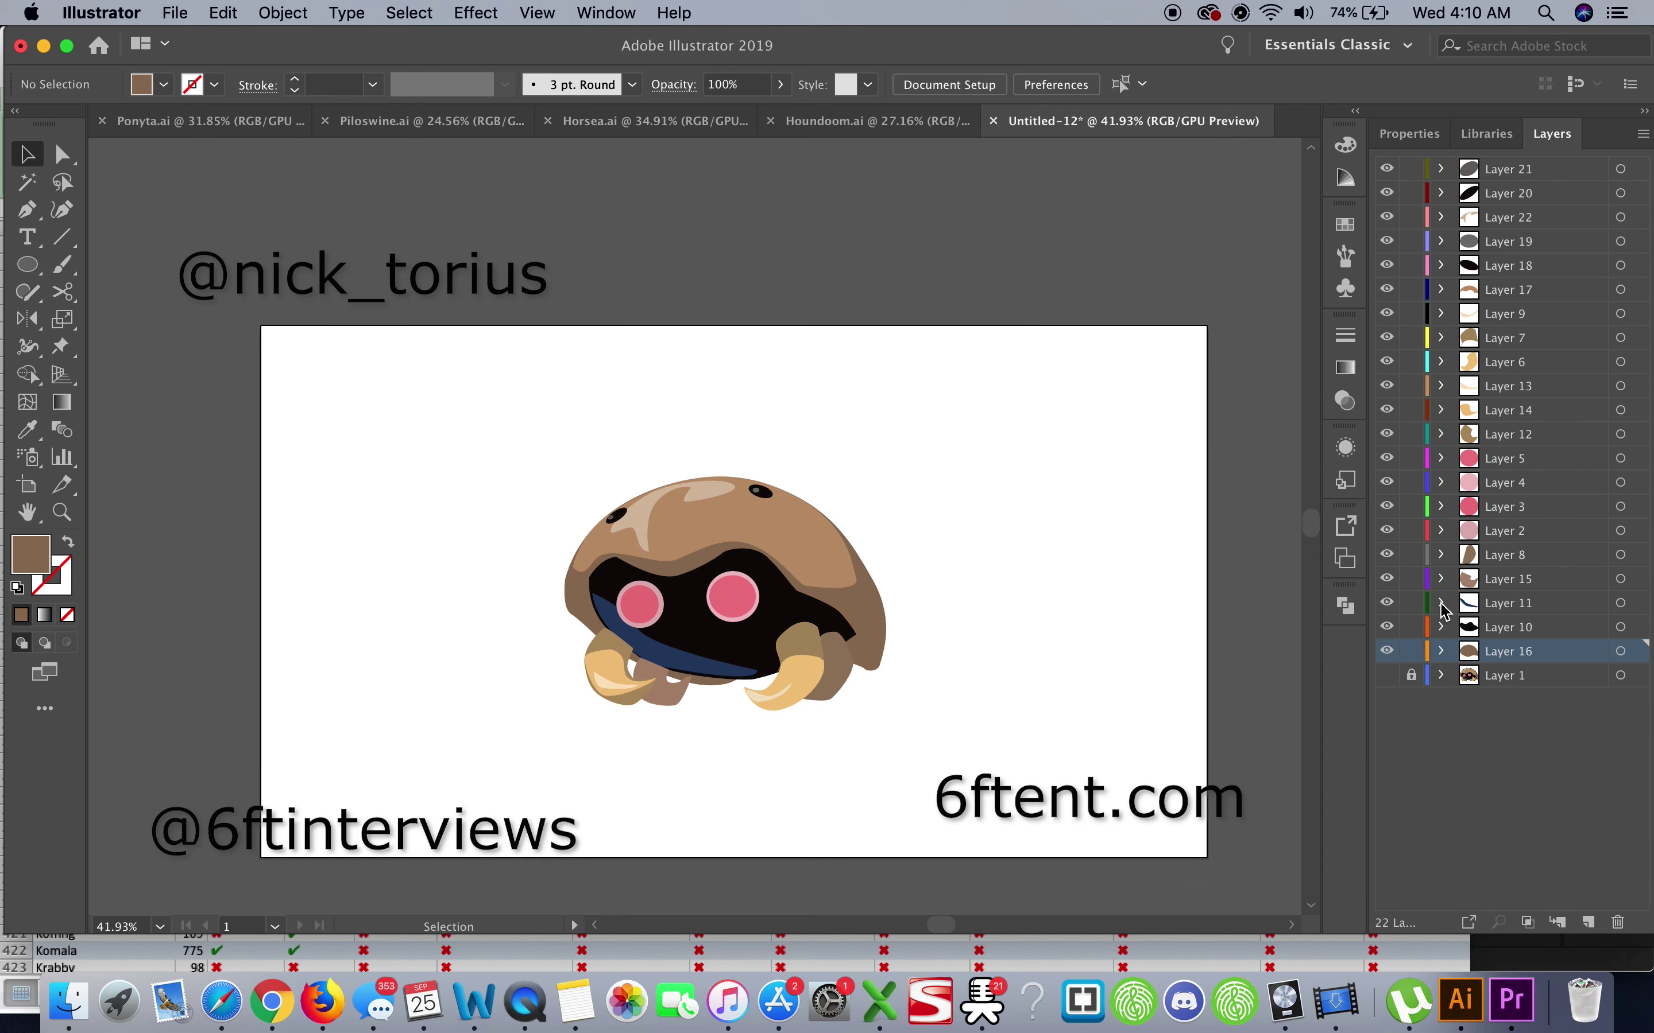
# On a new layer beneath the artwork, draw an artboard-sized rectangle filled with #99643d
pyautogui.hotkey('ctrl', 'l')
pyautogui.click(27, 265)
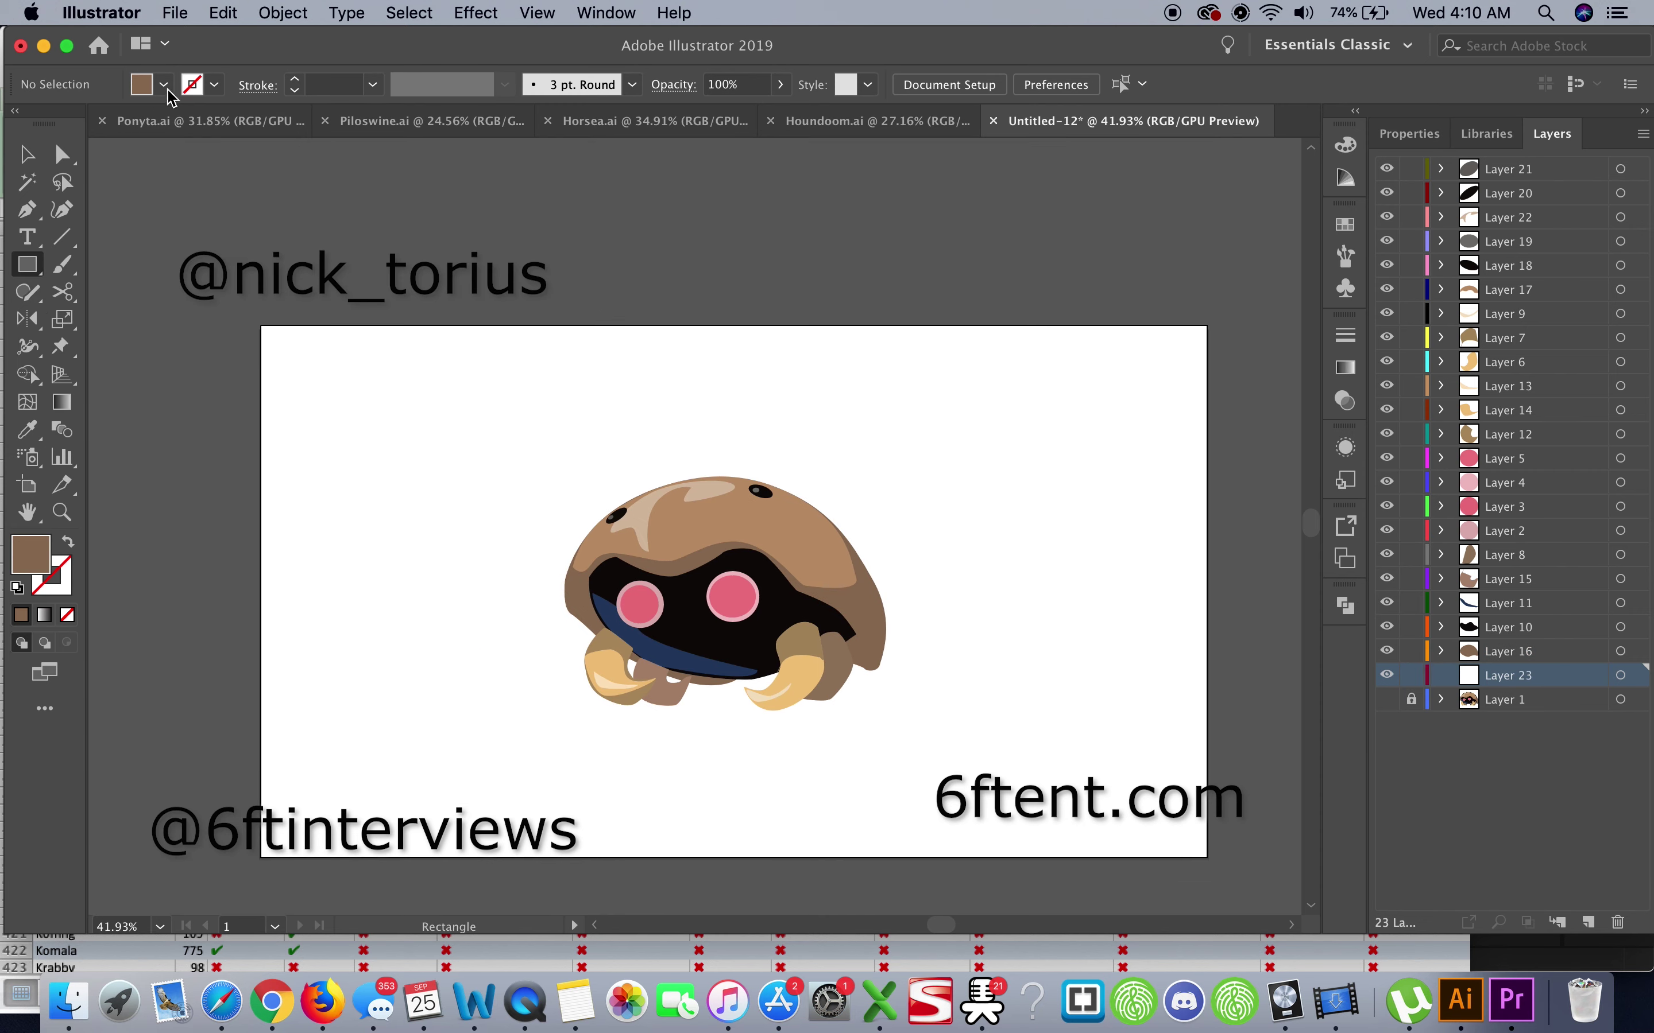
pyautogui.moveTo(1205, 326)
pyautogui.mouseDown()
pyautogui.moveTo(260, 834)
pyautogui.moveTo(262, 858)
pyautogui.mouseUp()
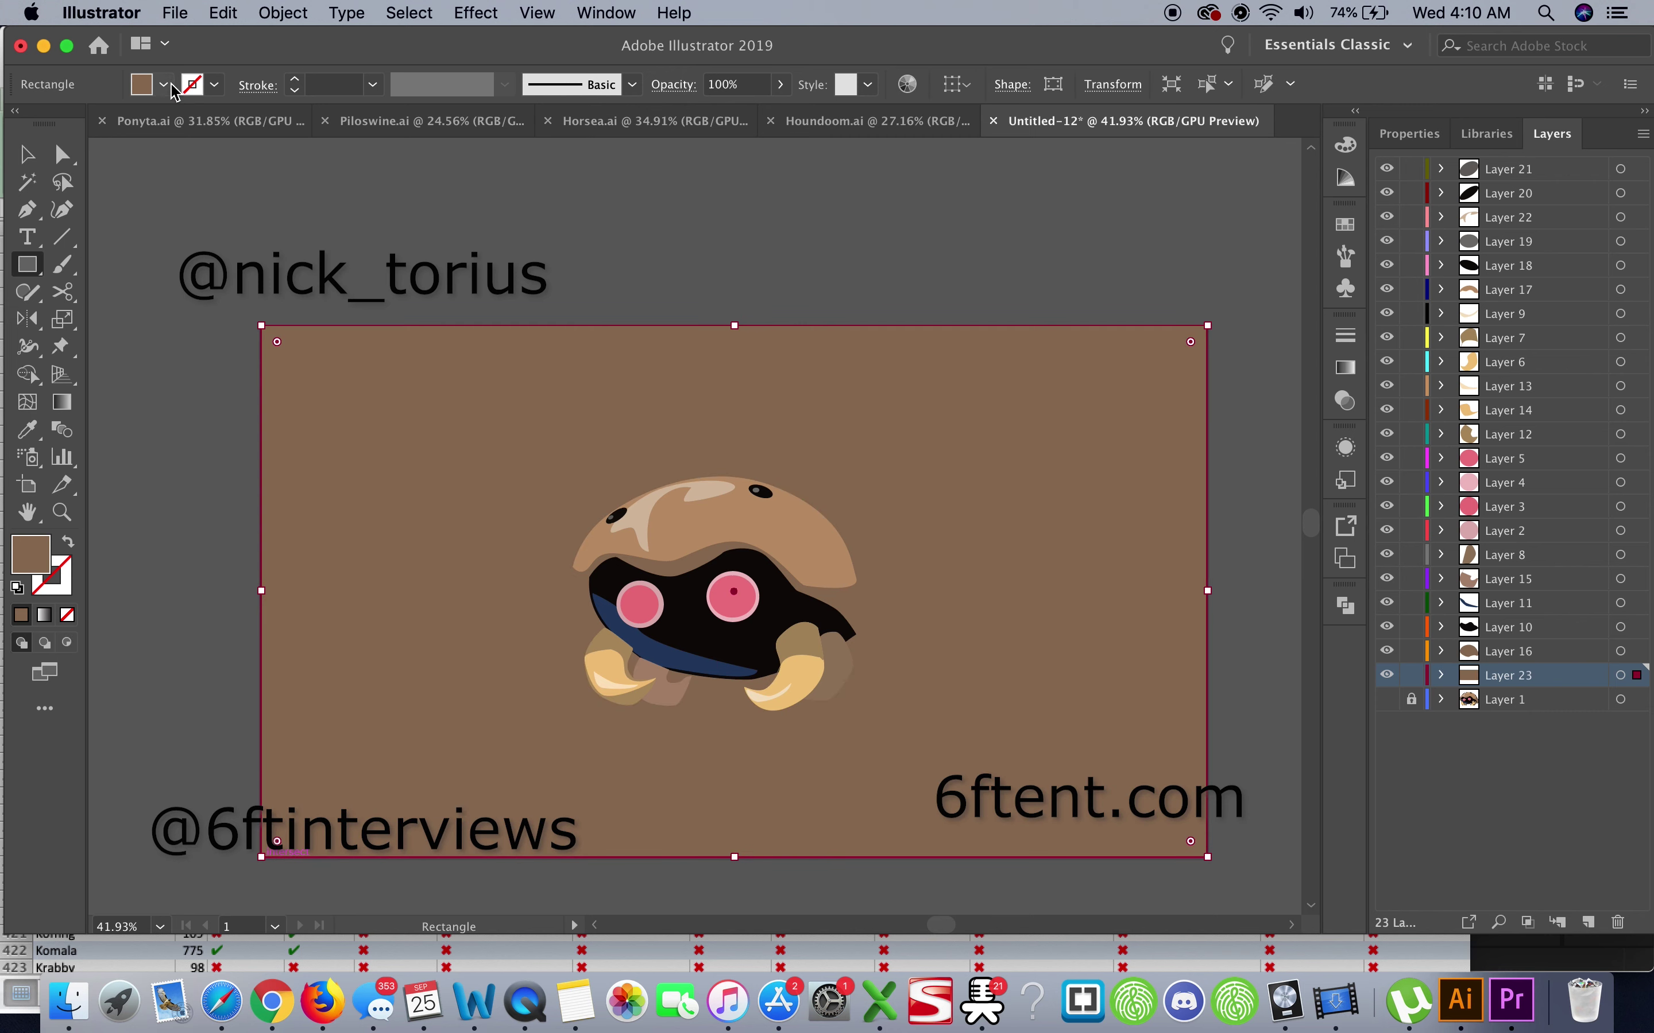
pyautogui.doubleClick(34, 556)
pyautogui.click(195, 316)
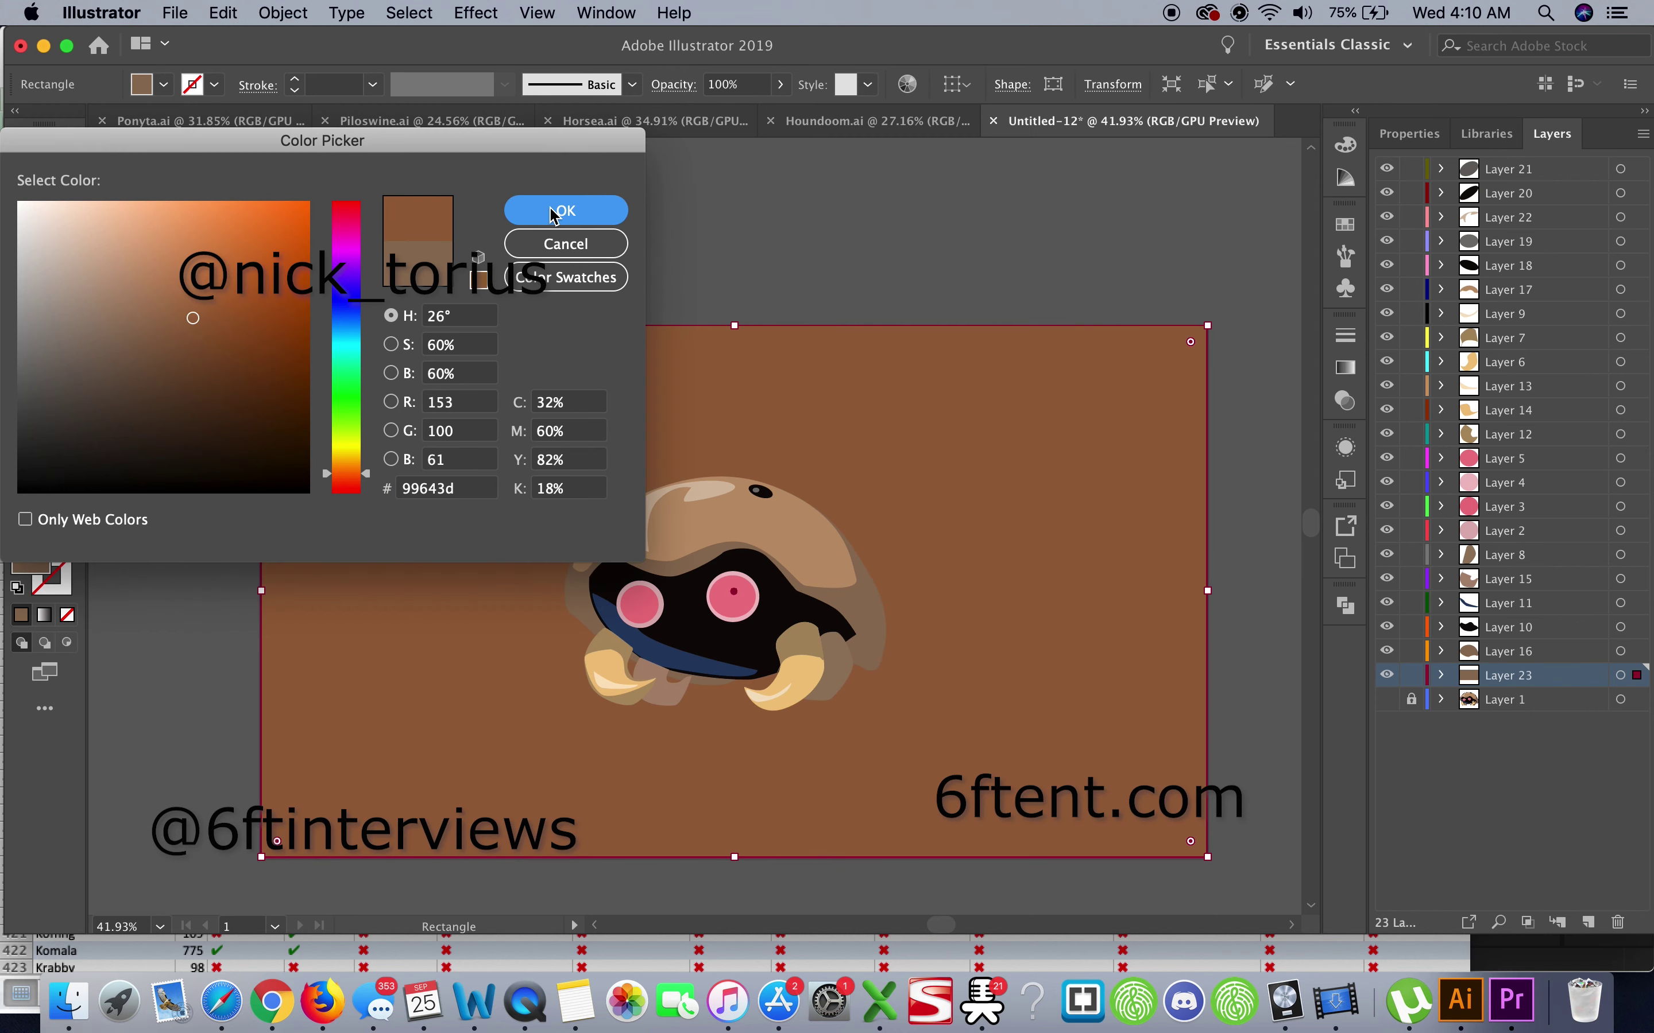
pyautogui.click(558, 210)
pyautogui.click(28, 149)
pyautogui.click(571, 173)
pyautogui.hscroll(-2, 572, 173)
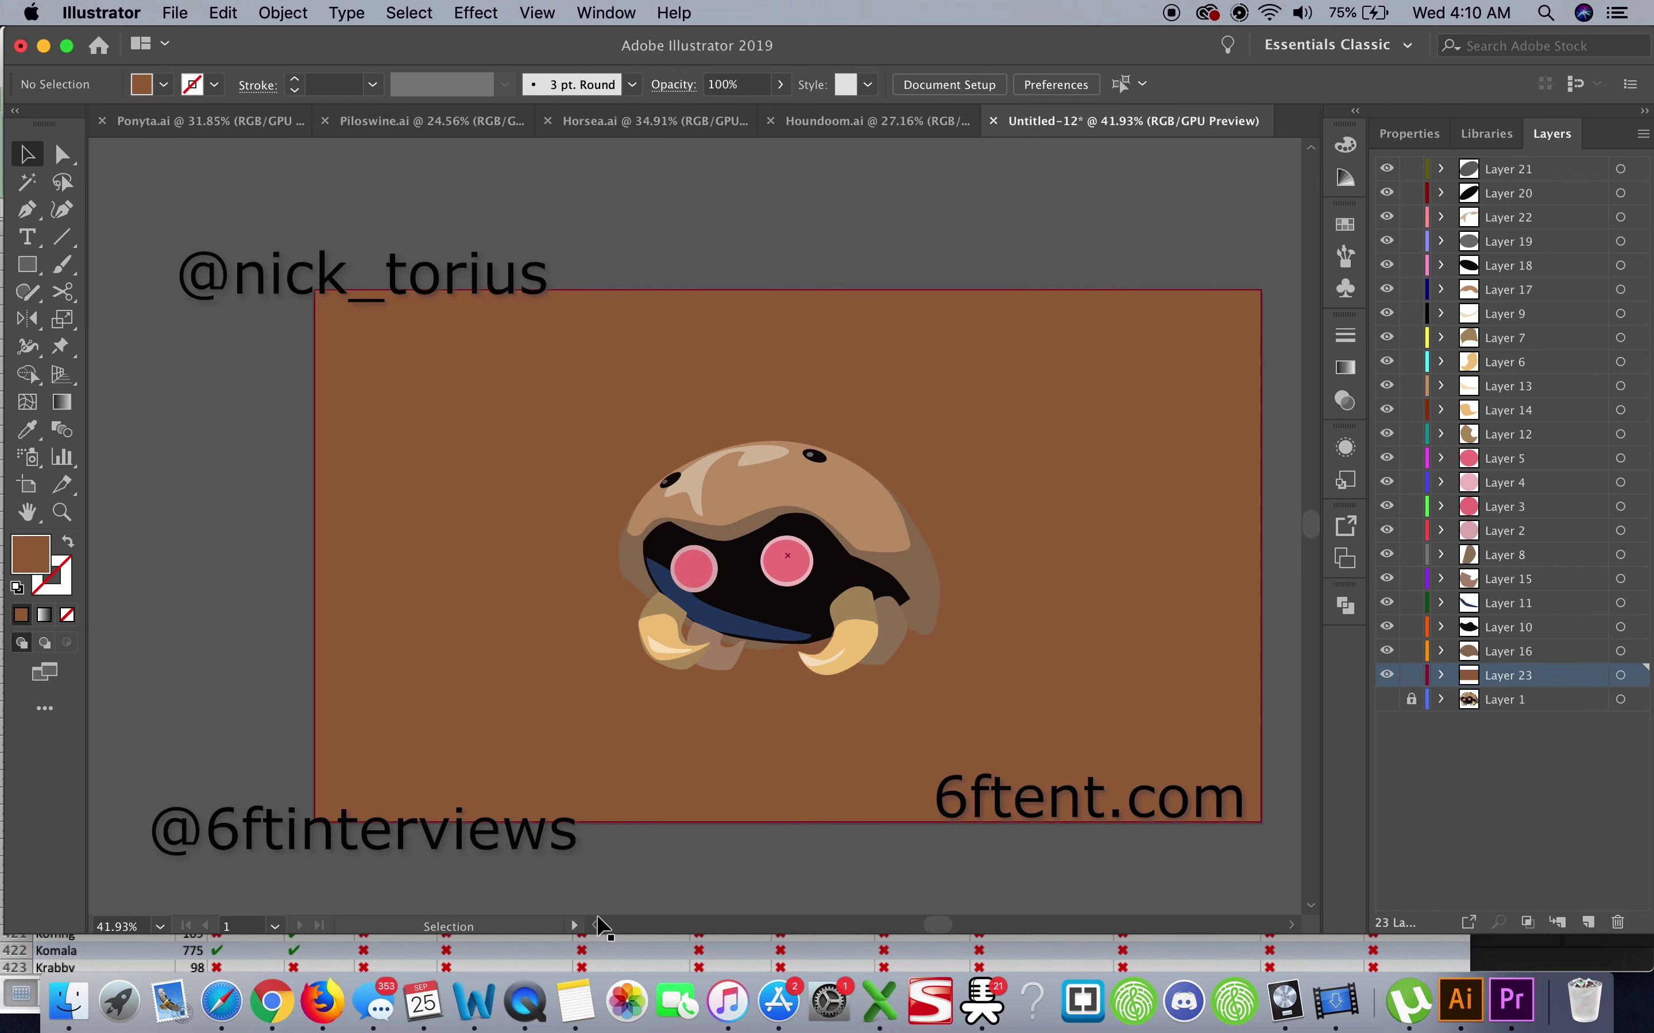